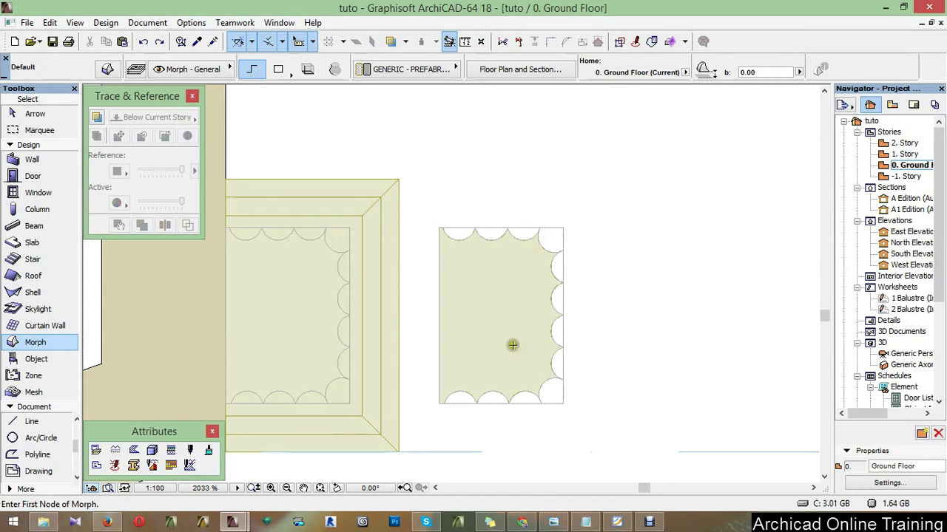
Drag the scalloped morph profile left into the pilaster outline at the wall and view it in 3D.
key(shift)
shift+click(491, 336)
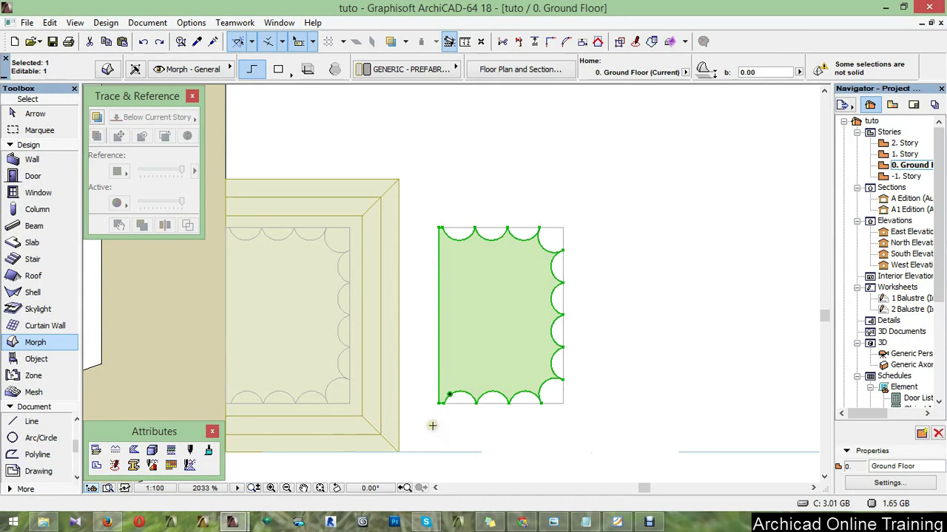
key(ctrl+d)
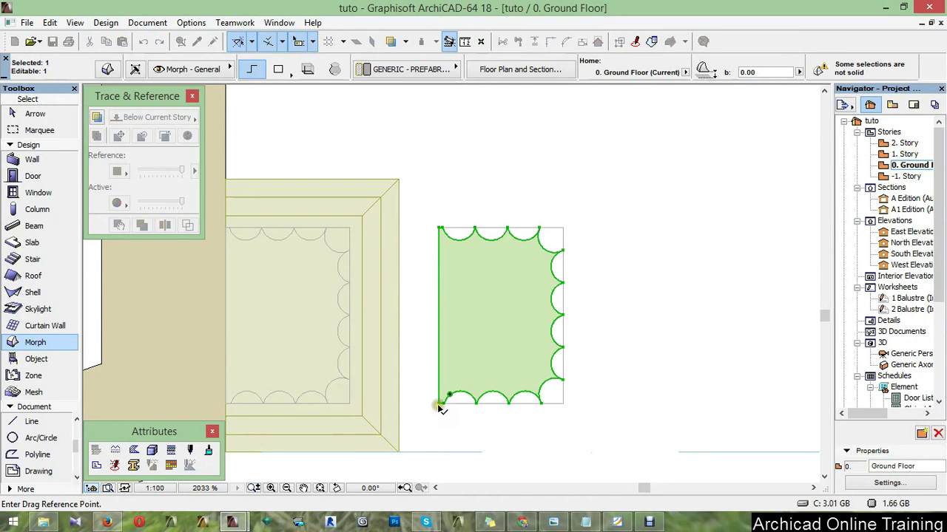
drag(439, 406, 225, 403)
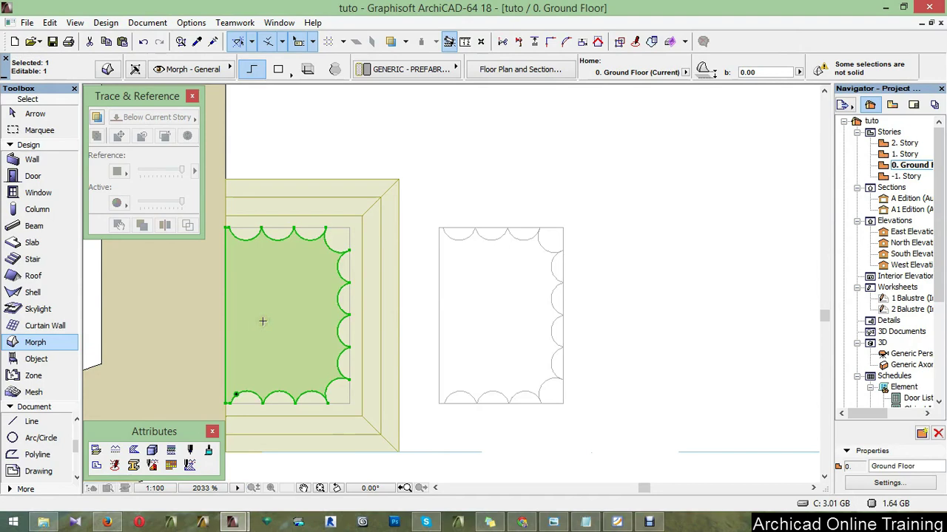
key(F5)
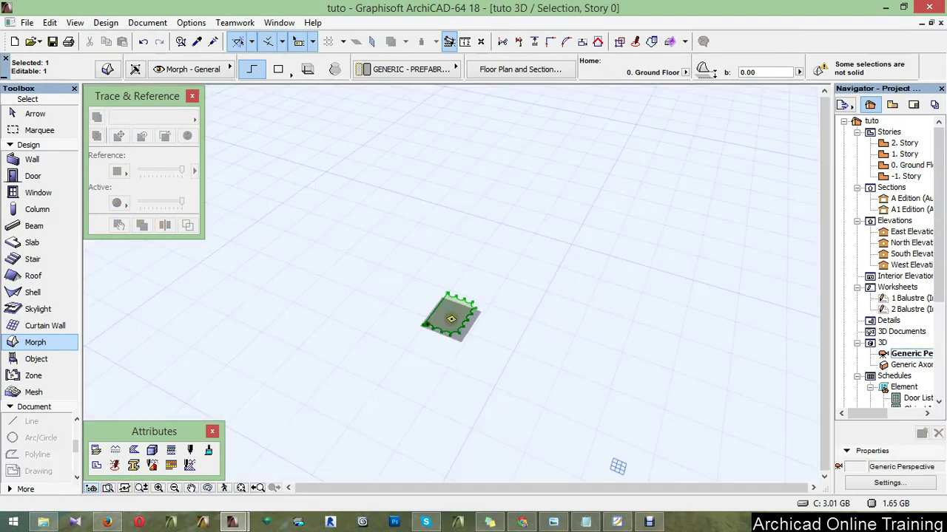
Push/pull the flat morph's top face upward by 643 to form the fluted shaft.
click(494, 525)
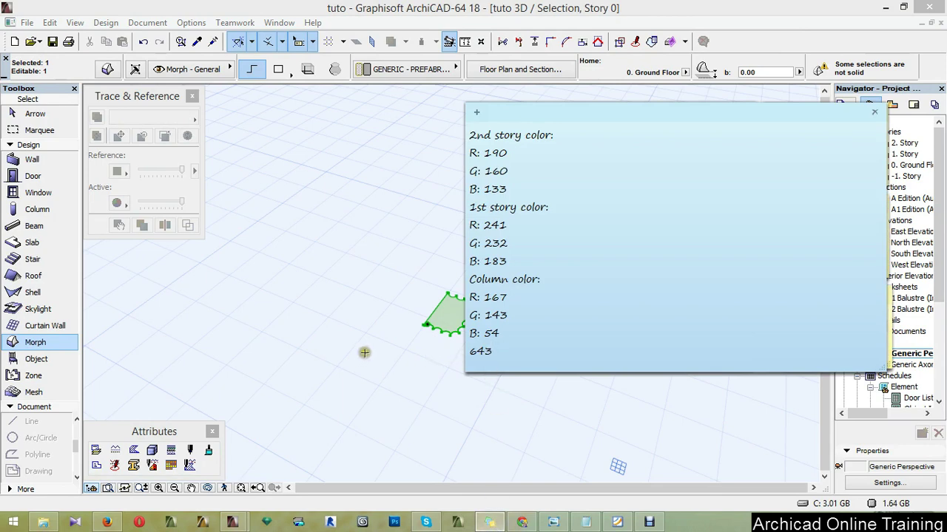
click(528, 391)
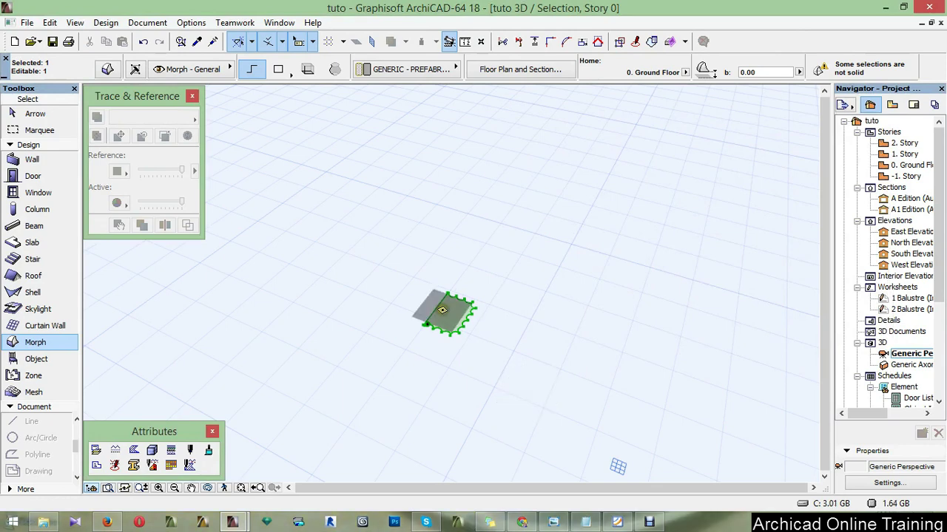
click(441, 310)
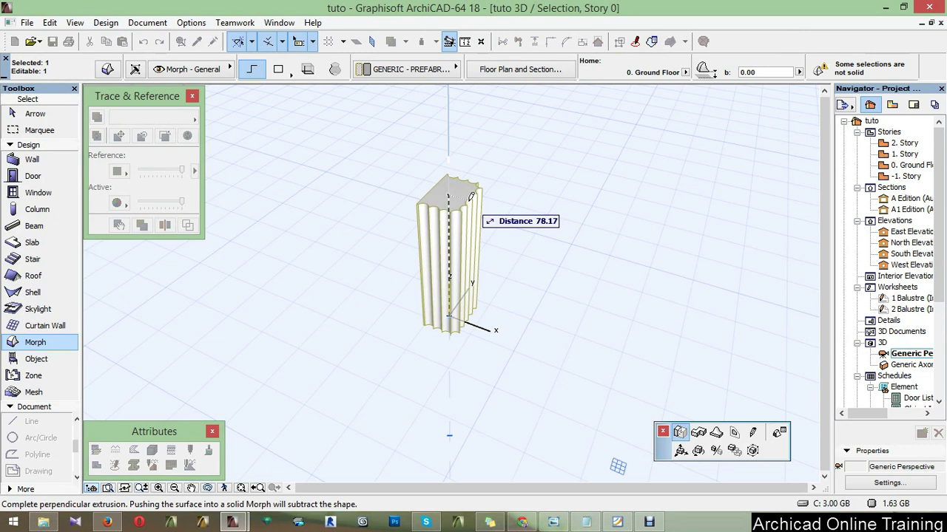
text(643)
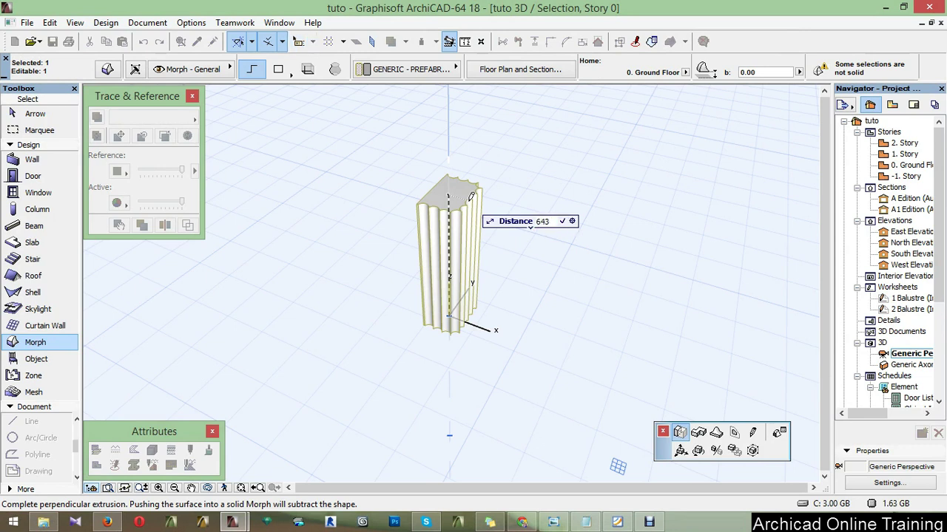
key(Return)
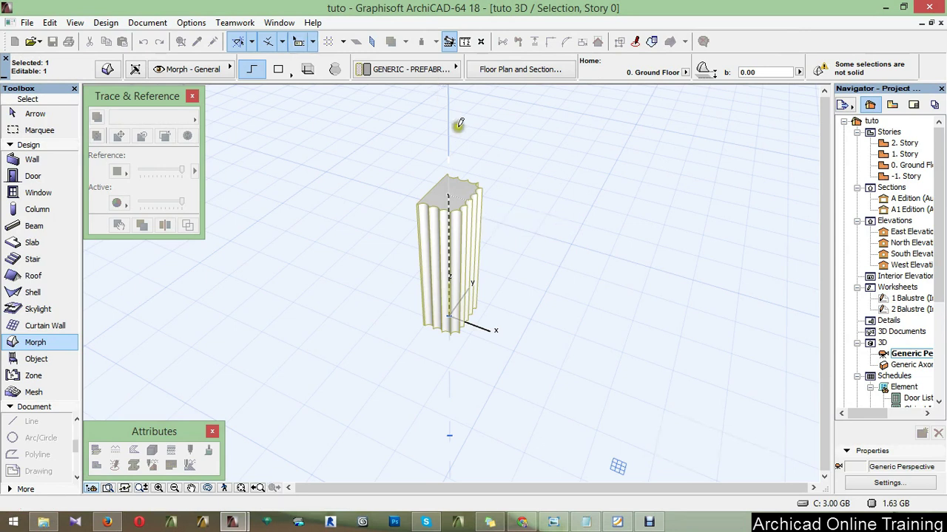
Open the A Edition section view and zoom in on the column.
click(595, 242)
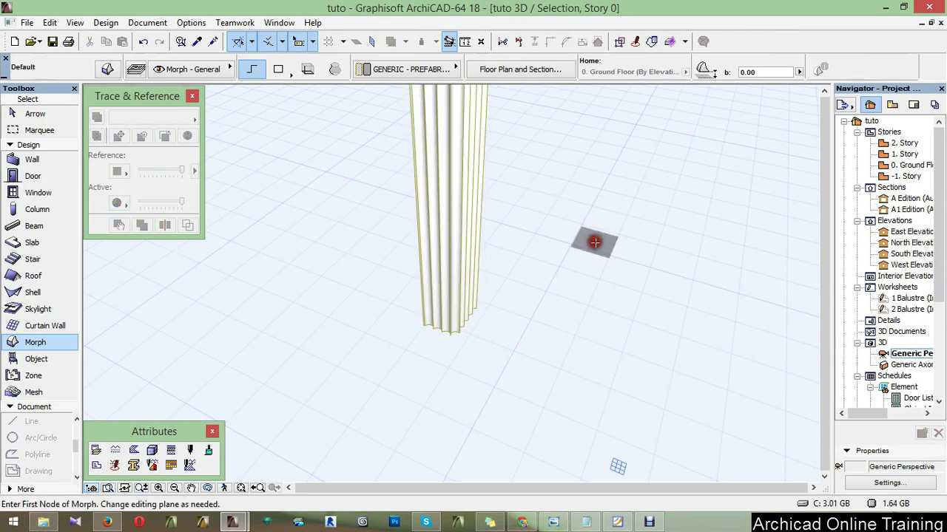
click(903, 199)
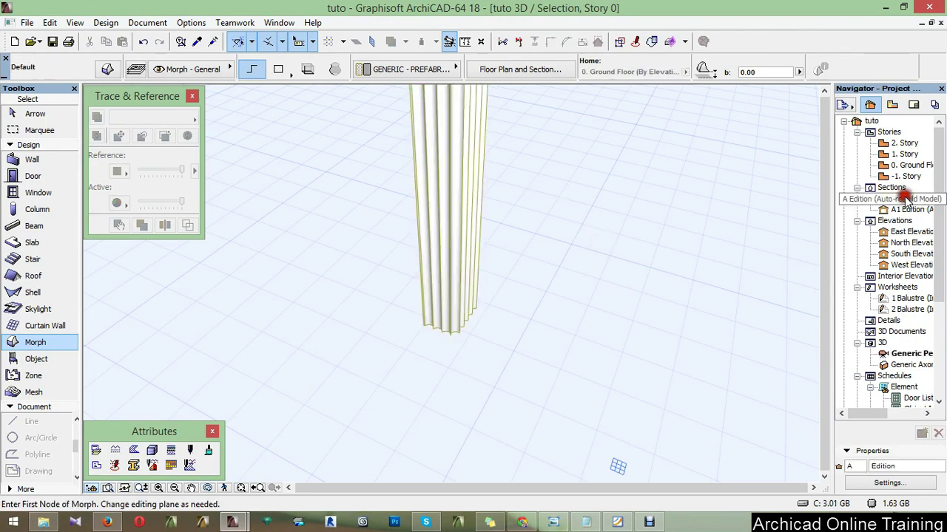
double_click(903, 198)
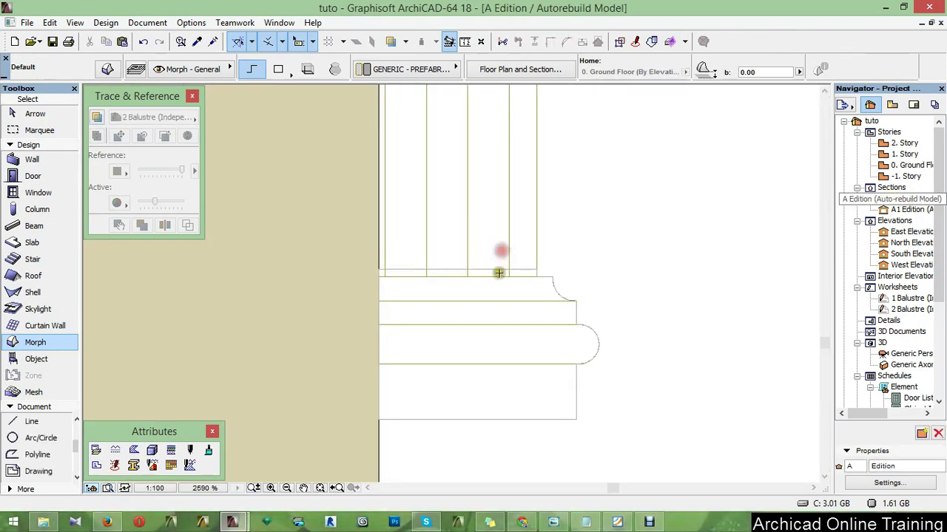
scroll(499, 274, down, 10)
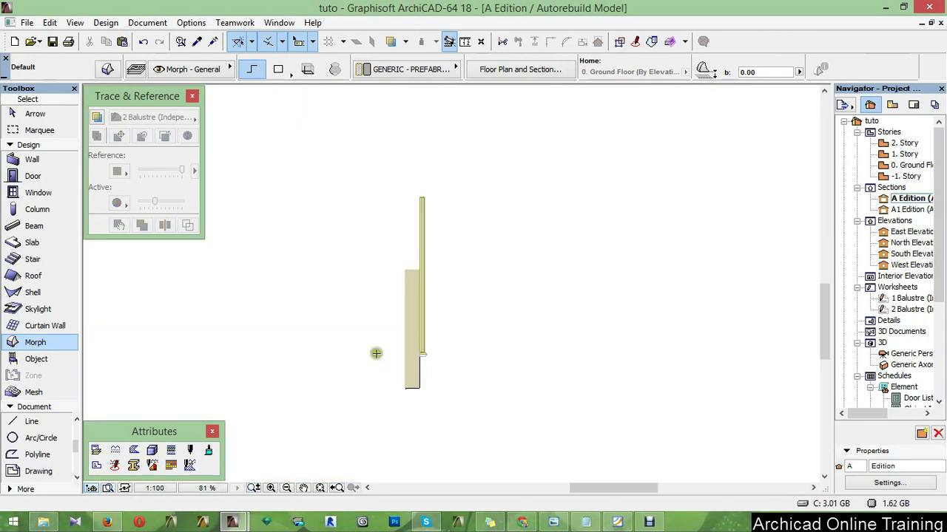
scroll(419, 224, up, 3)
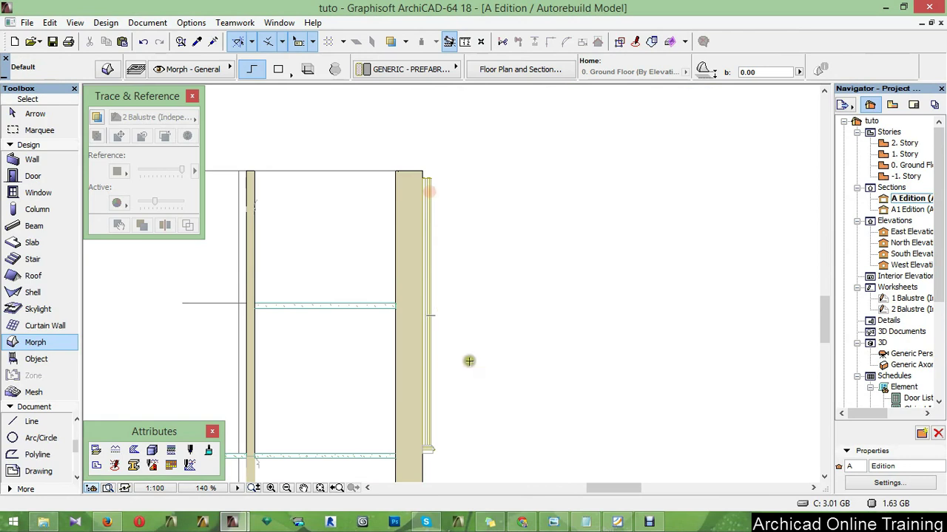
scroll(436, 451, up, 2)
scroll(456, 461, up, 1)
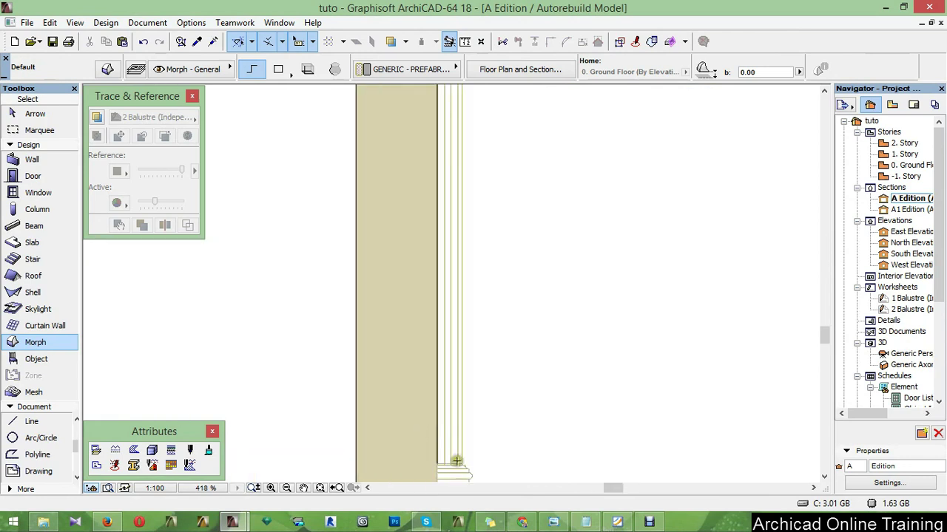
scroll(456, 460, up, 2)
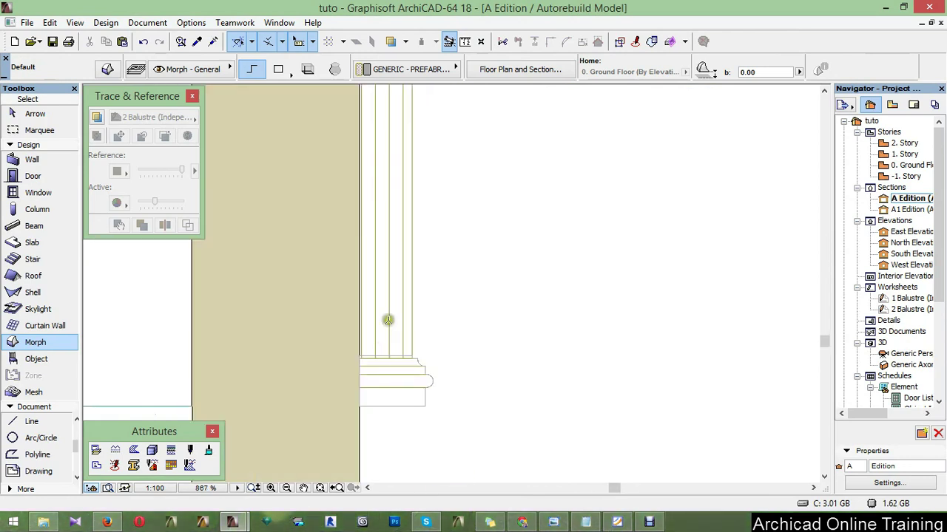
Move the fluted column morph up 19 so it rests on the moulded base top.
click(388, 323)
click(388, 322)
scroll(356, 429, up, 1)
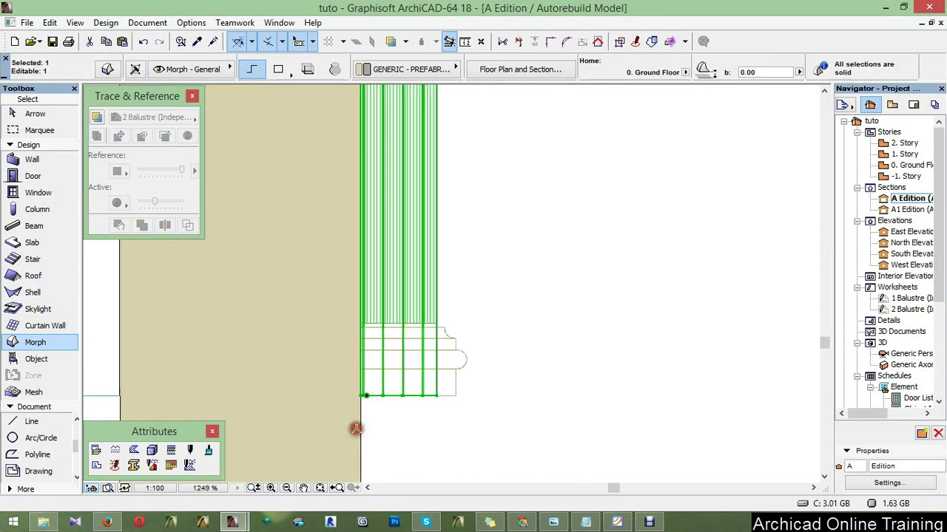
scroll(427, 403, up, 2)
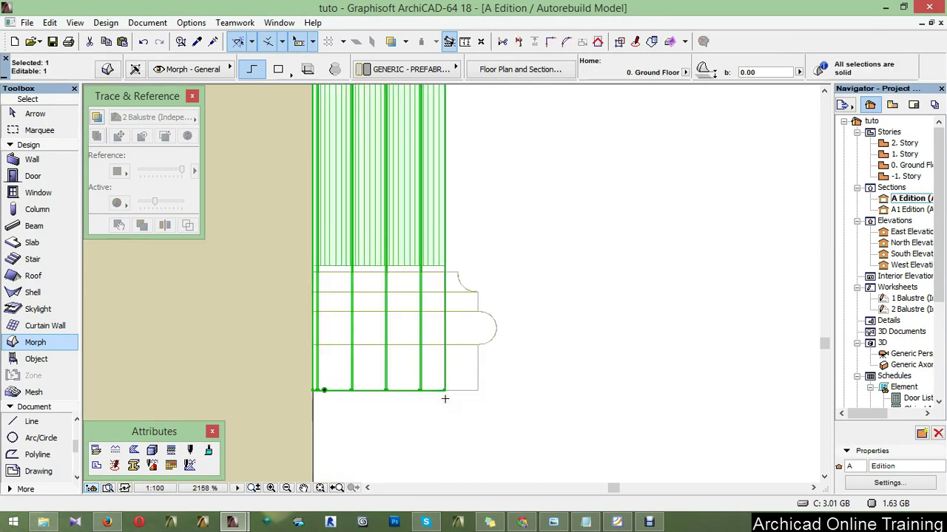
key(ctrl+d)
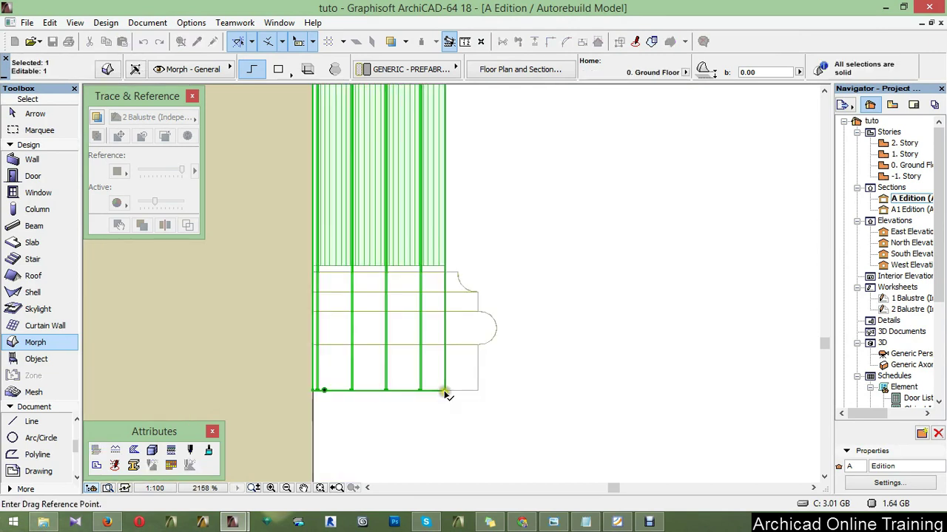
click(445, 391)
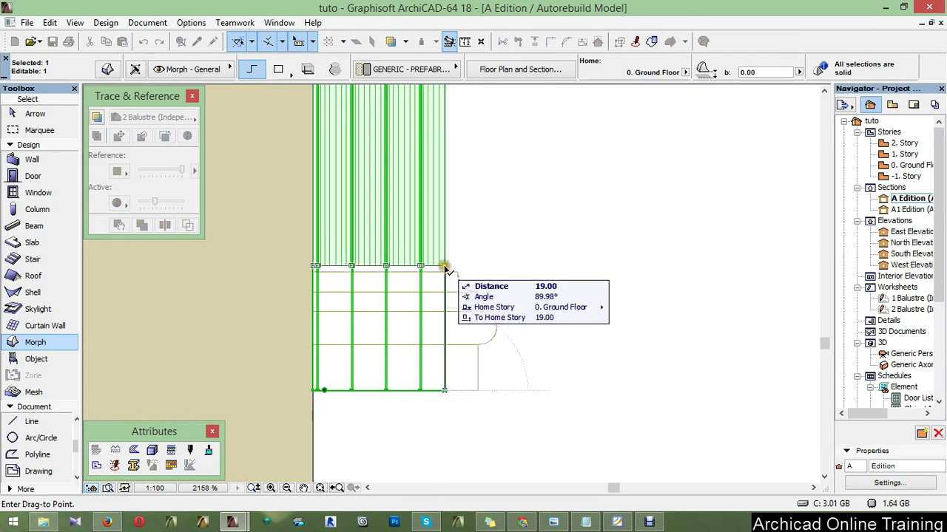
click(444, 266)
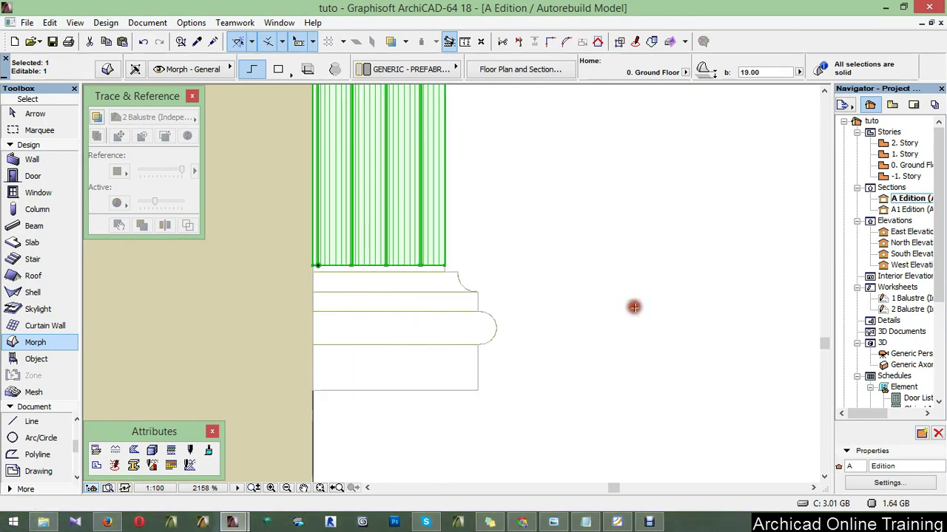
Deselect the column, check the section, and return to the ground floor plan.
click(634, 307)
scroll(443, 457, down, 3)
scroll(427, 254, down, 3)
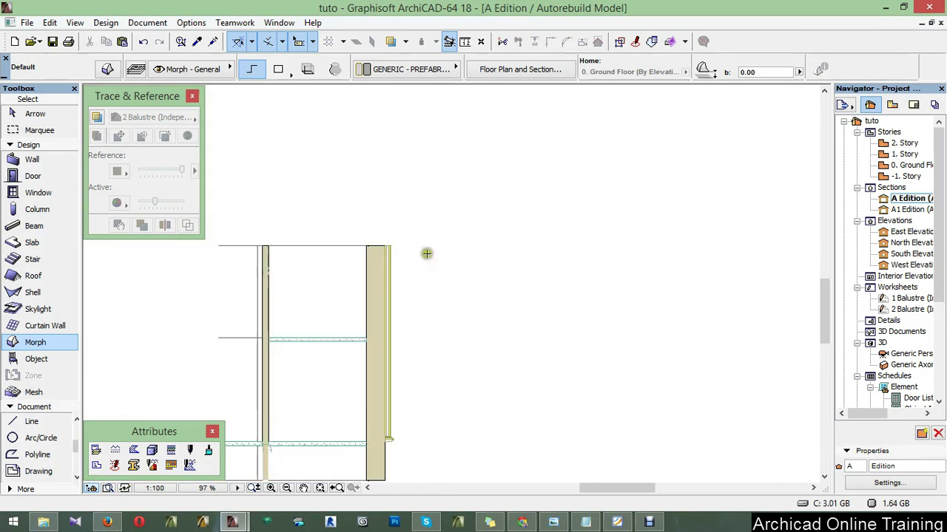
scroll(384, 244, down, 2)
scroll(378, 244, up, 3)
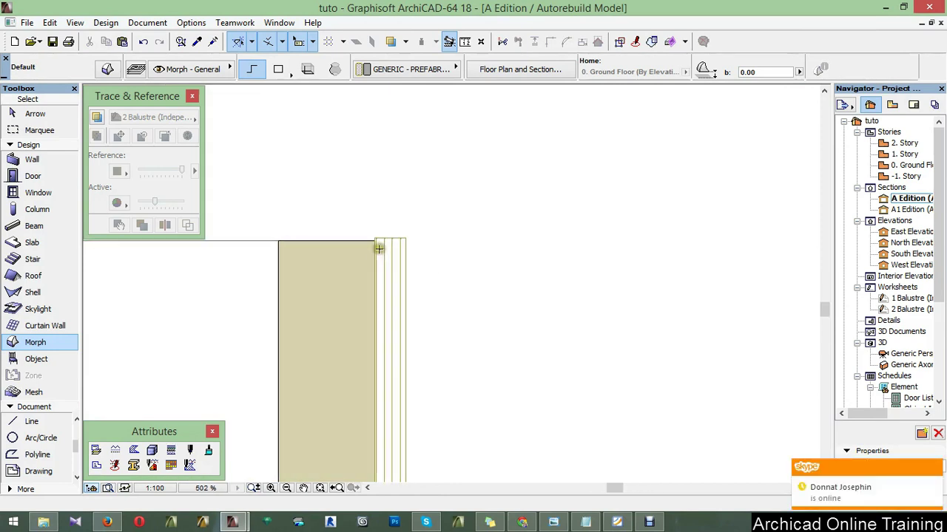
scroll(379, 249, up, 1)
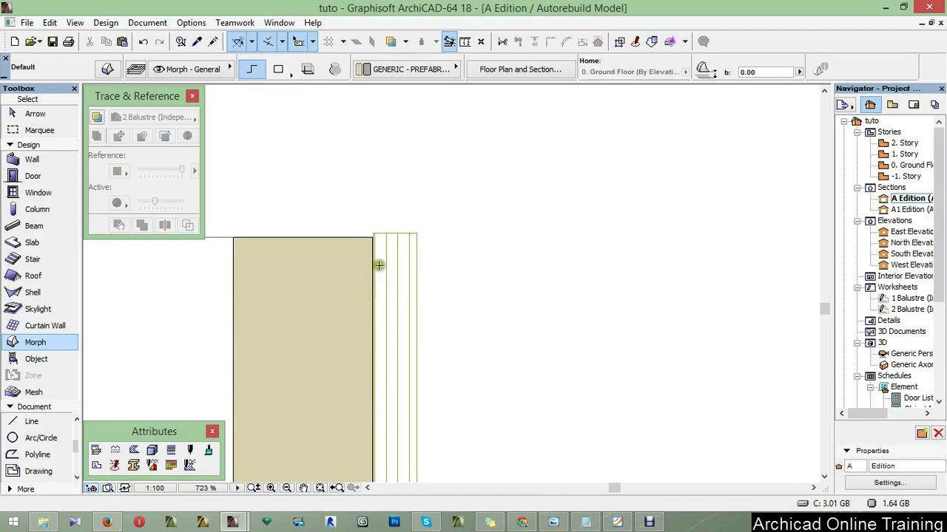
scroll(379, 265, down, 3)
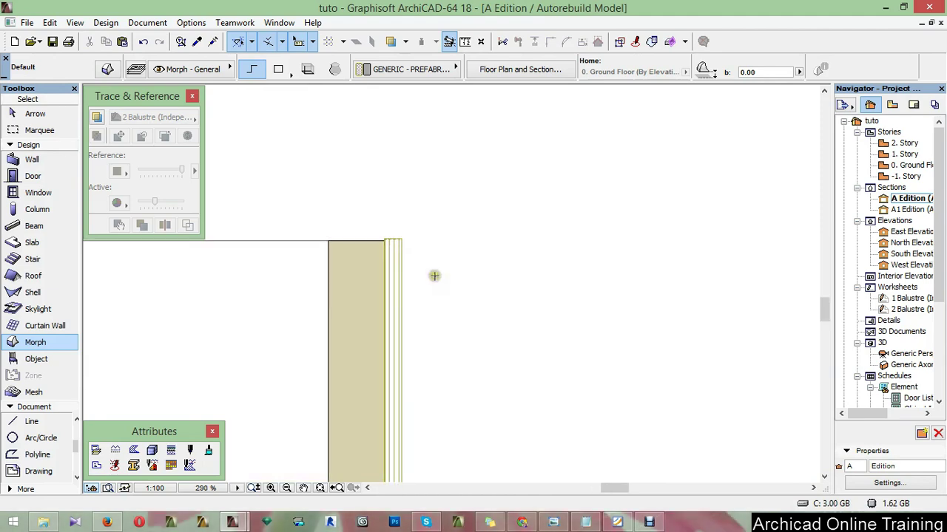
key(F2)
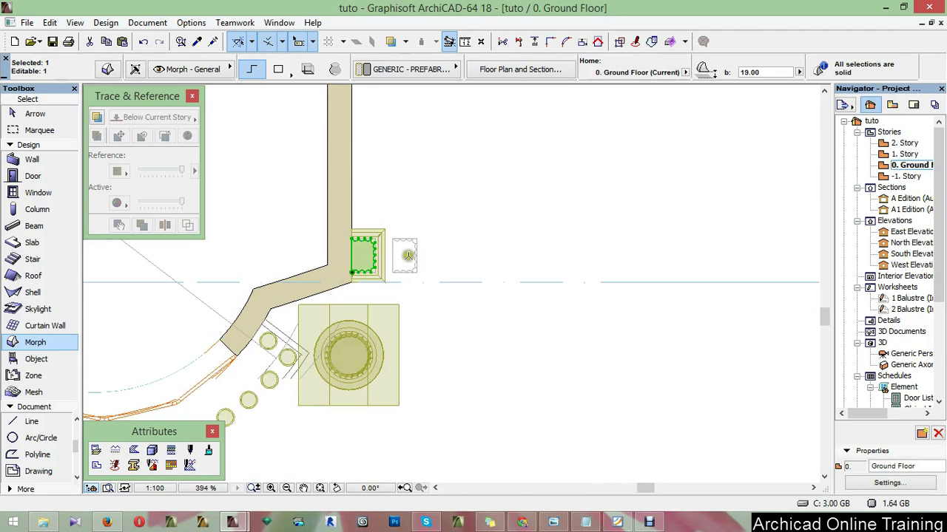
Drag the A Edition section line down past the pilaster, then reopen the A Edition section.
key(Escape)
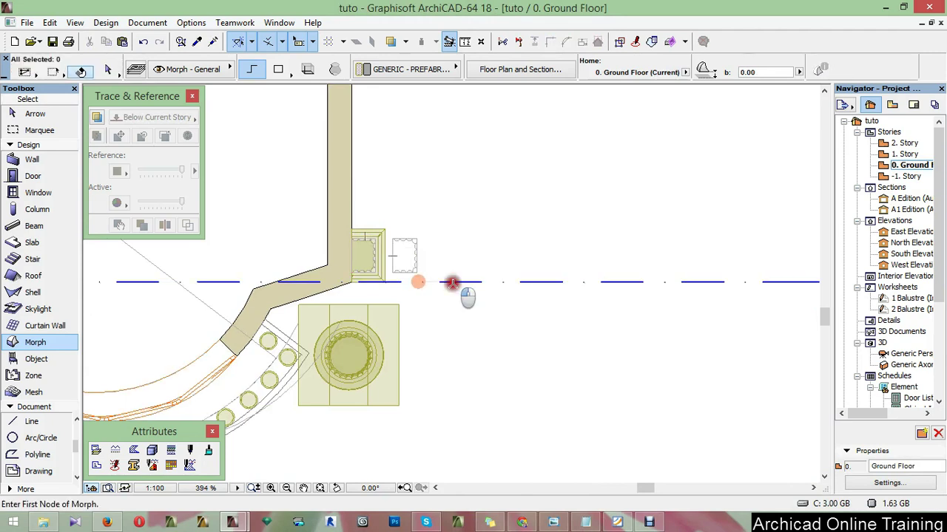
shift+click(451, 283)
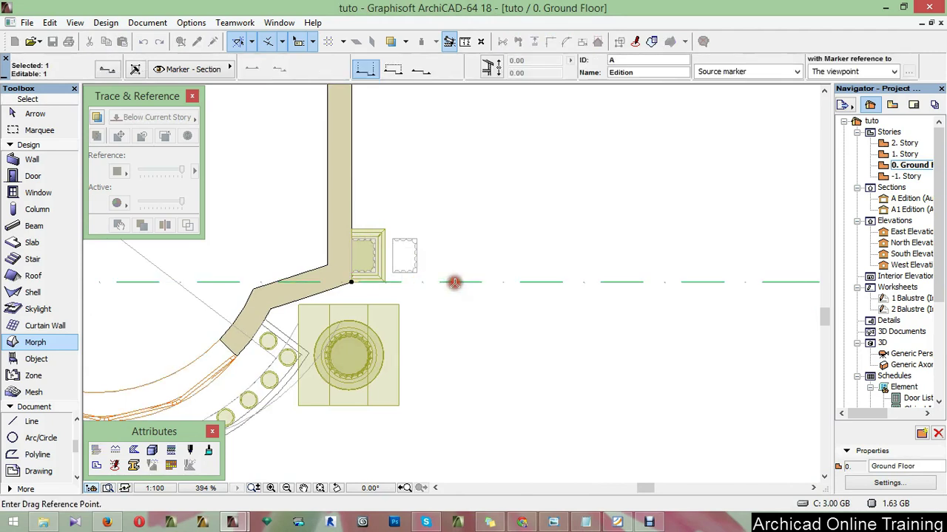
click(455, 282)
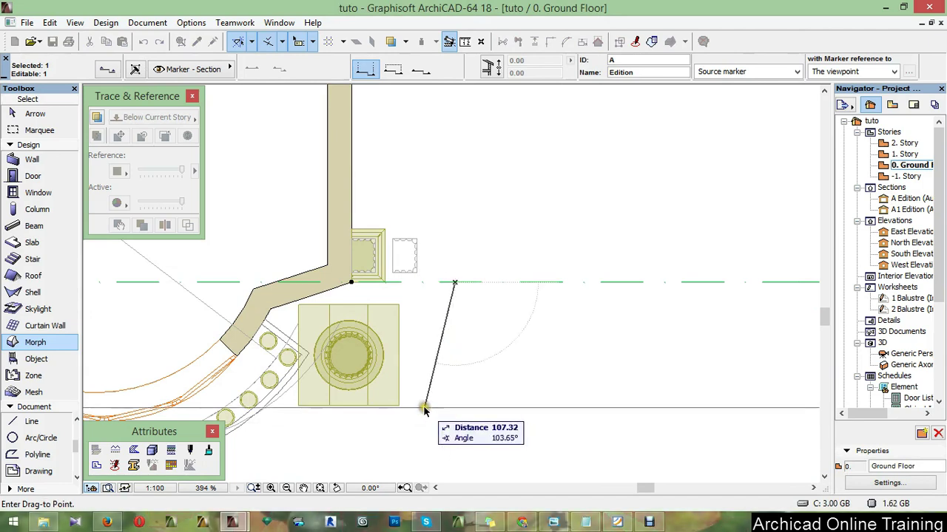
click(425, 409)
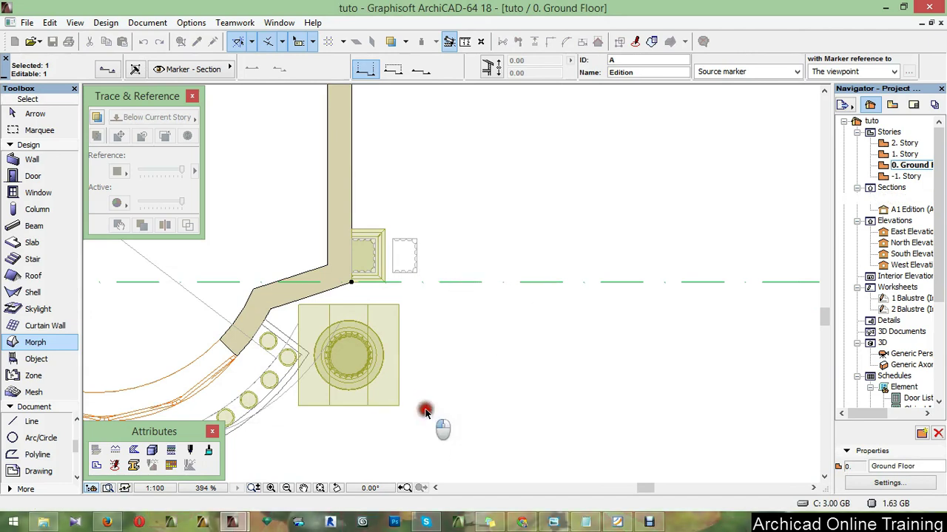
click(461, 435)
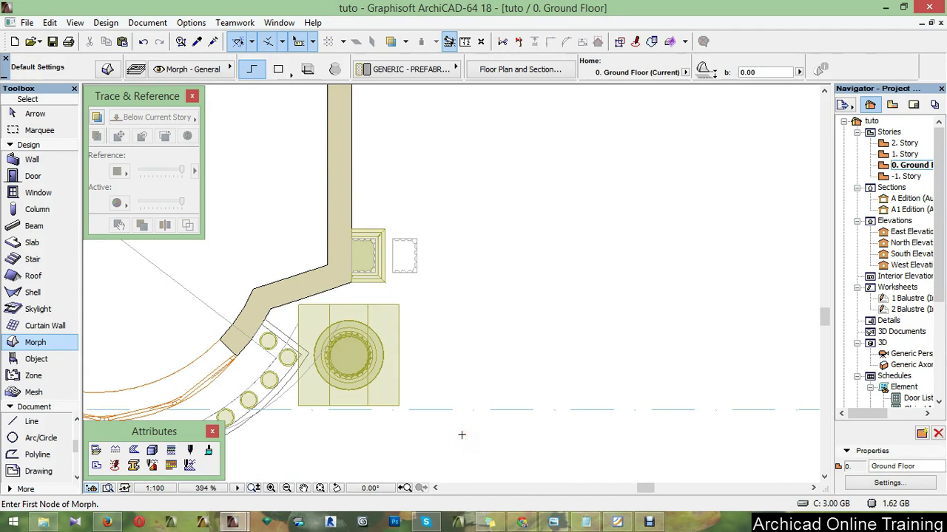
double_click(917, 202)
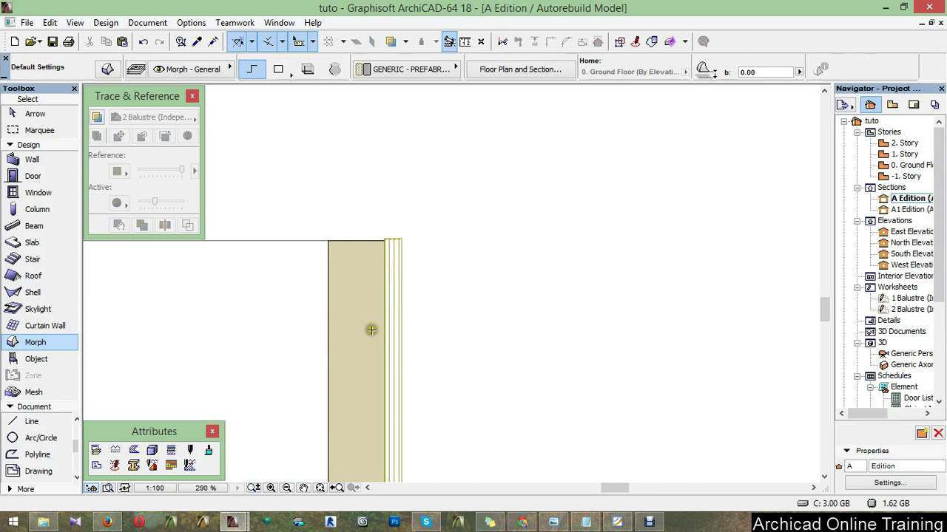
Zoom the A Edition section in on the top of the column capital.
scroll(370, 330, down, 2)
scroll(371, 330, down, 2)
scroll(354, 296, down, 2)
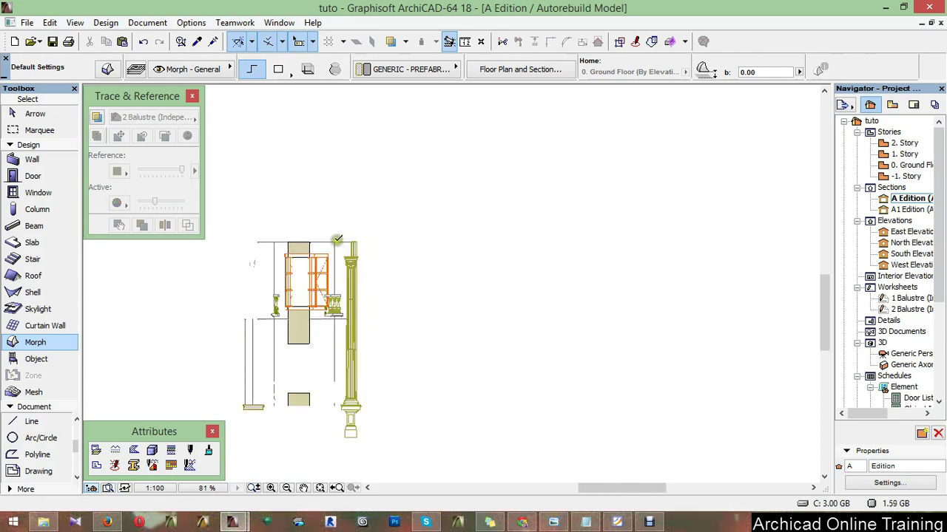
scroll(336, 239, up, 3)
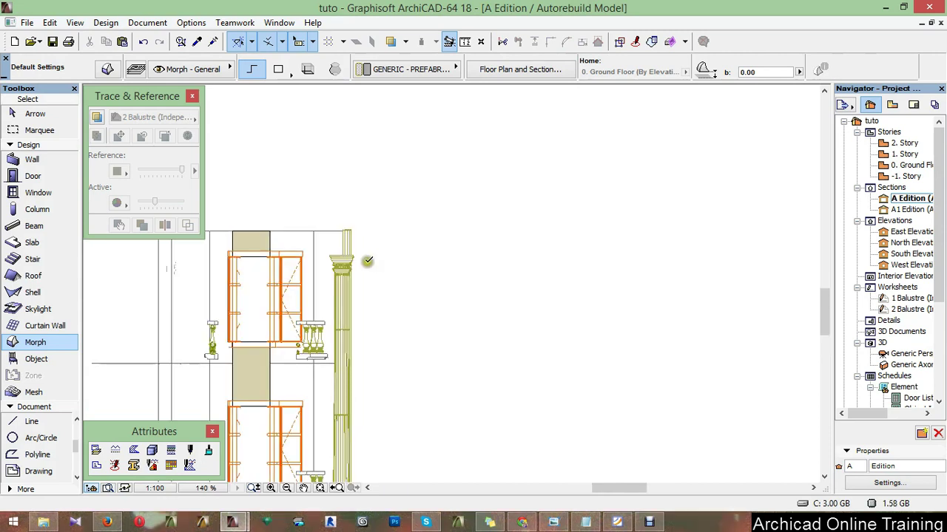
scroll(367, 260, up, 4)
scroll(360, 262, up, 4)
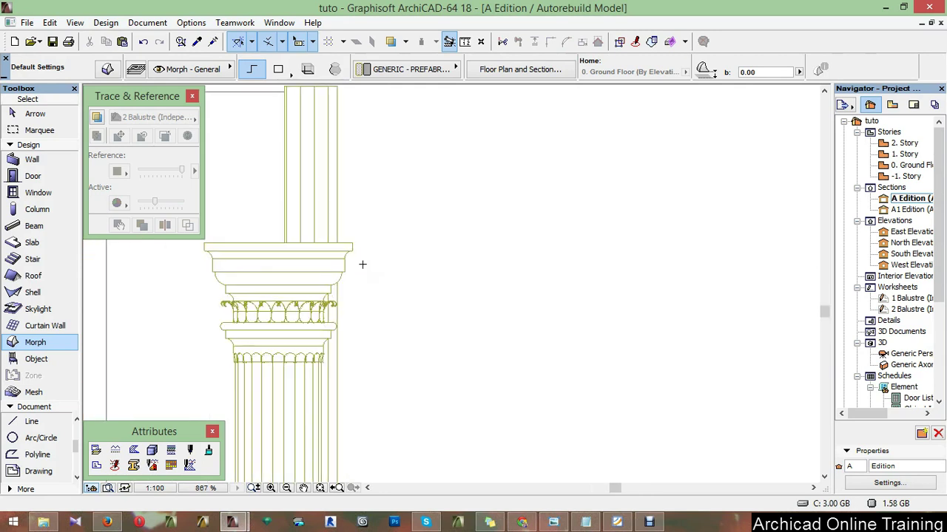
scroll(363, 264, up, 4)
click(361, 264)
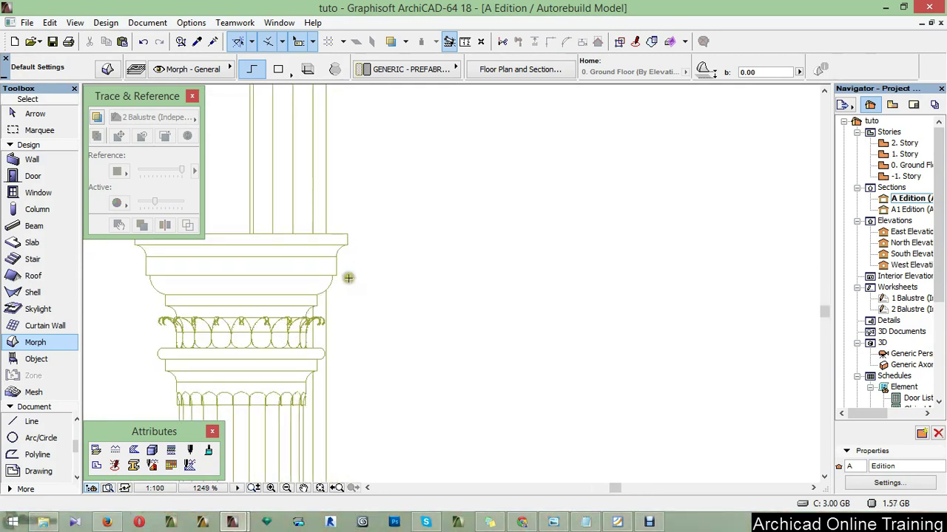
scroll(347, 322, down, 2)
scroll(308, 341, down, 1)
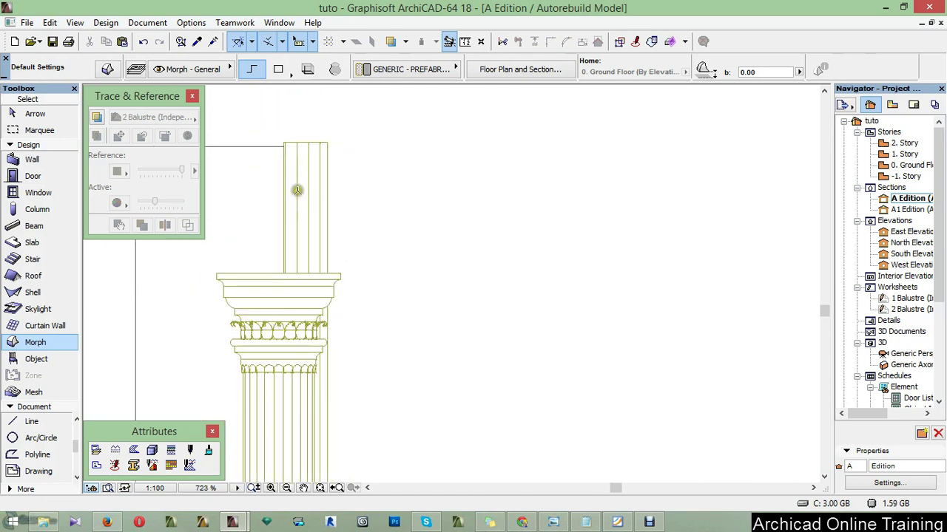
scroll(344, 264, up, 2)
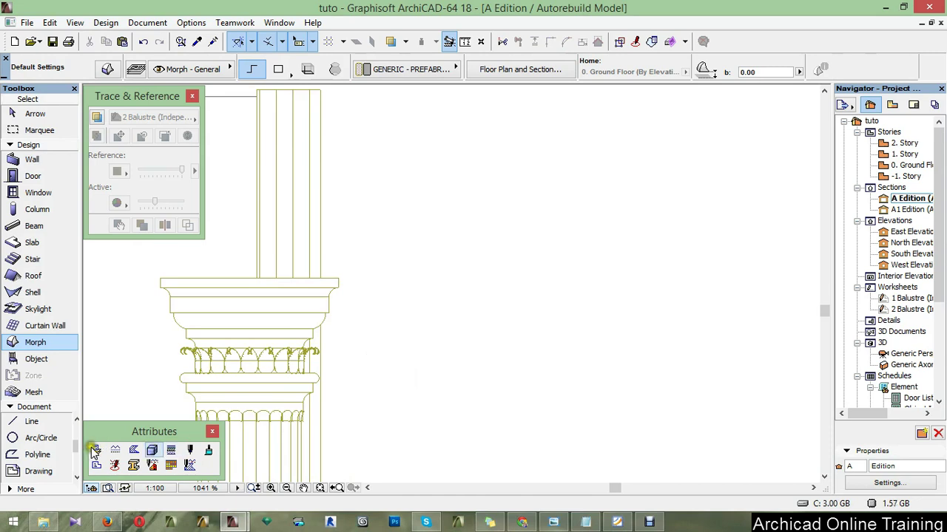
Draw a horizontal guide line running right from the capital's top-right corner.
click(21, 426)
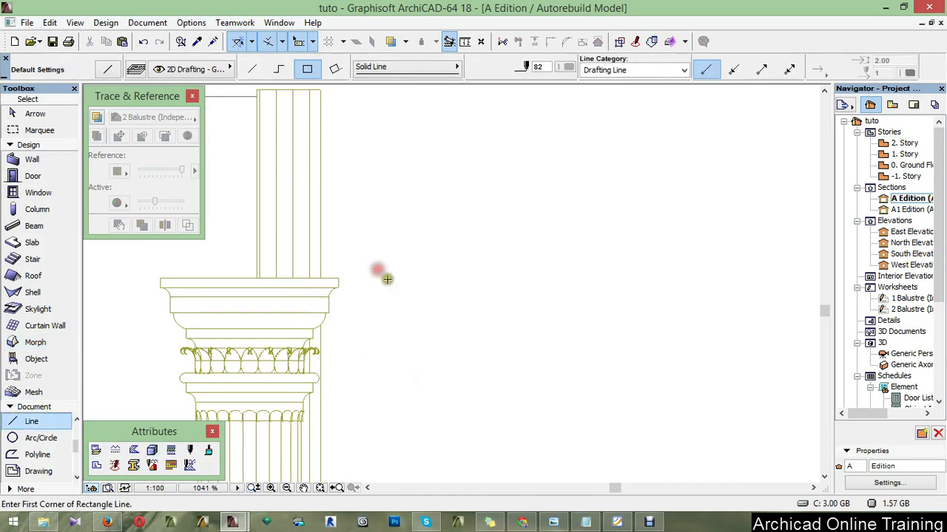
click(337, 278)
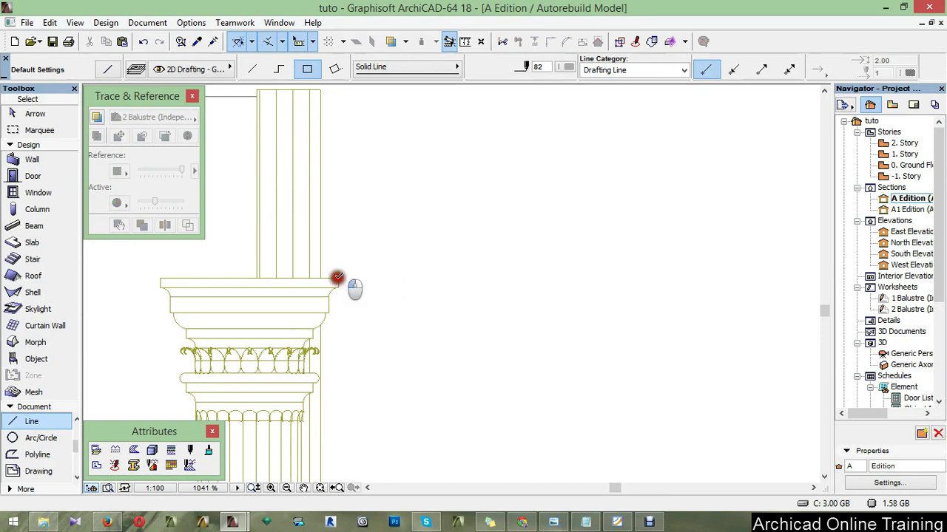
click(556, 278)
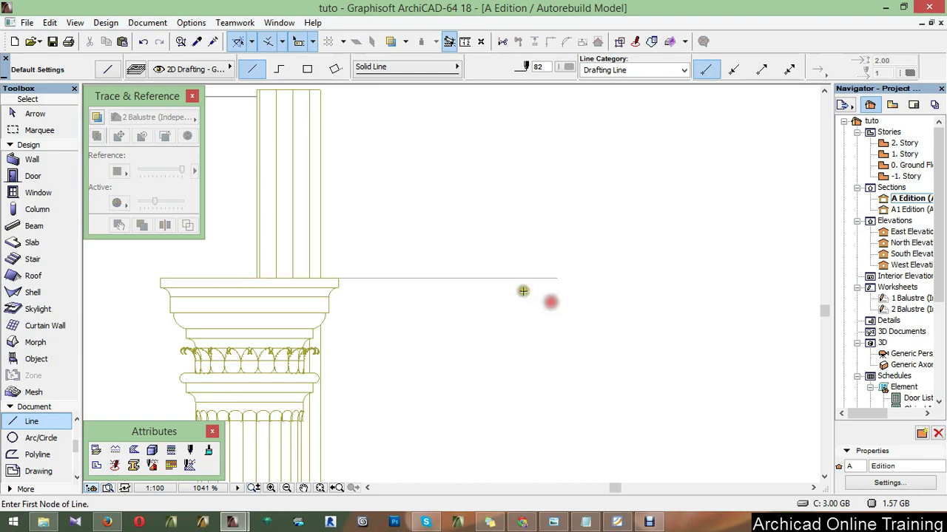
scroll(520, 289, up, 1)
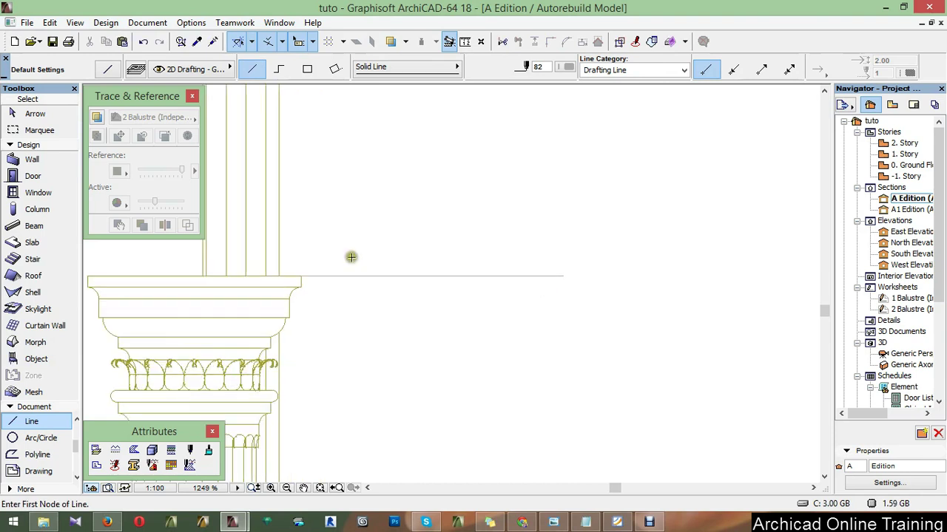
click(53, 344)
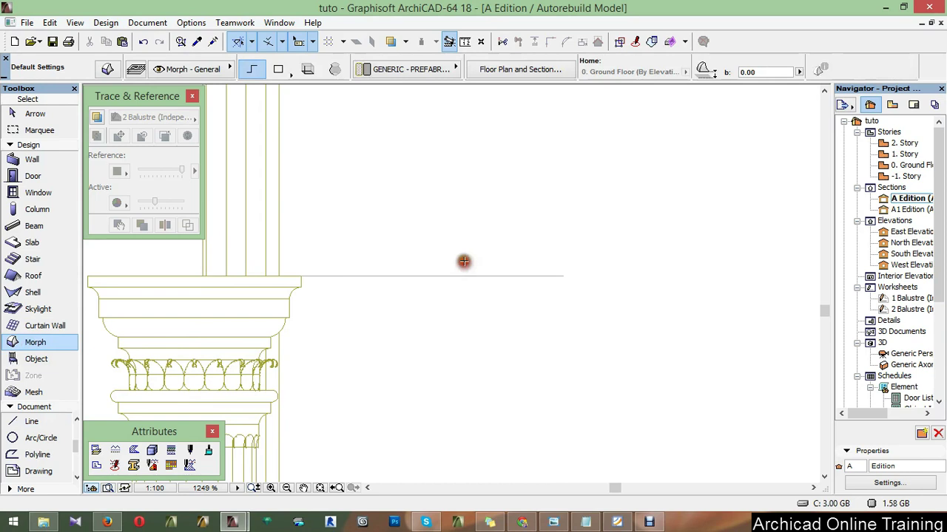
click(432, 276)
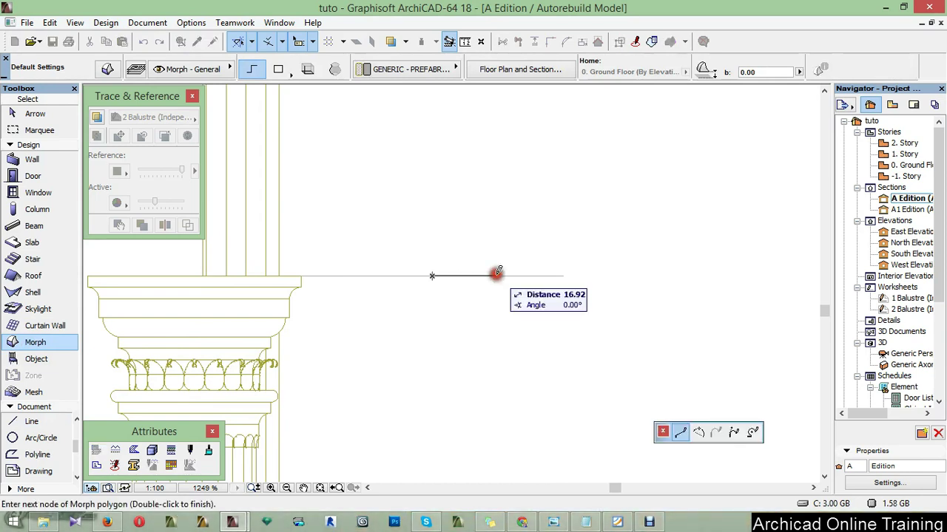
click(497, 274)
text(2)
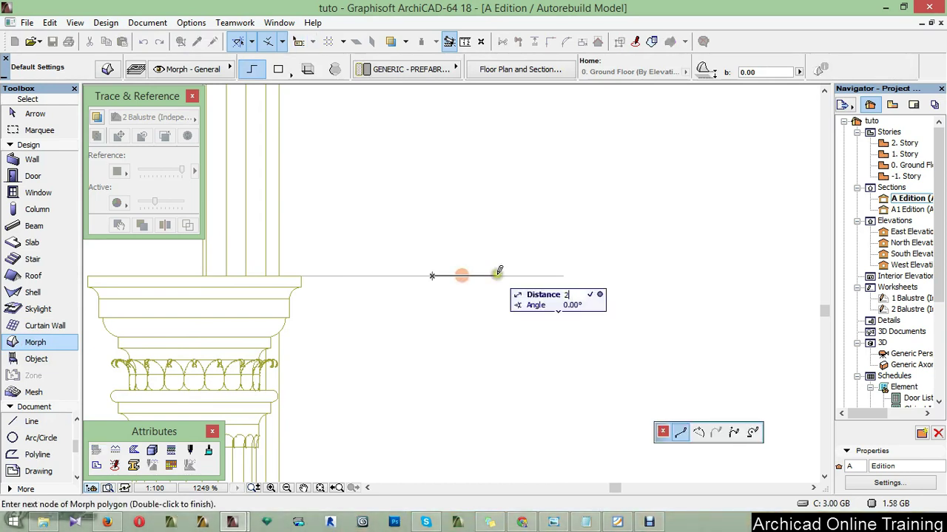
text(0)
key(Return)
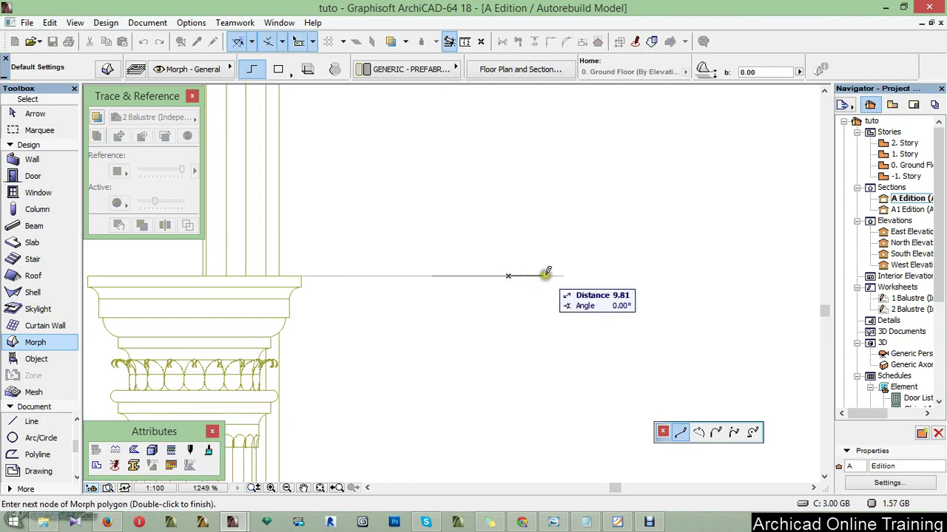
key(Escape)
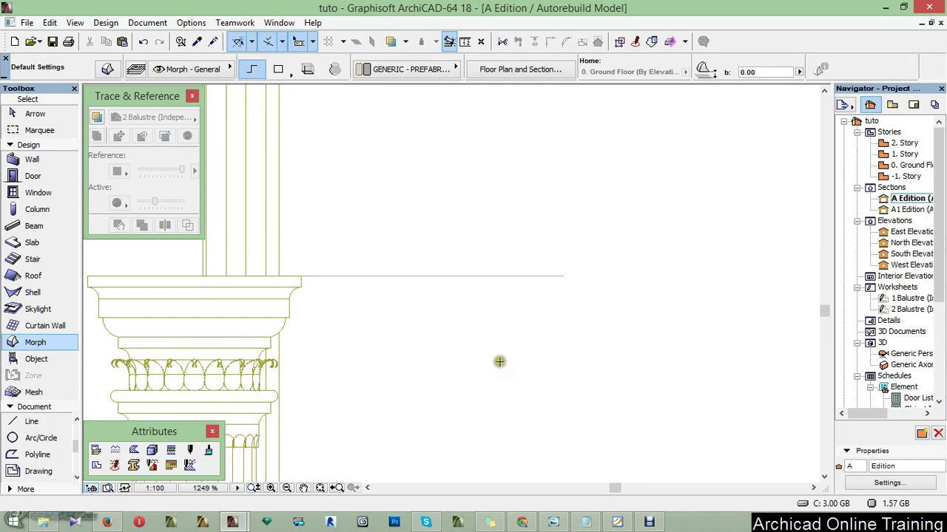
Draw a vertical line down from the guide line and a 20-long horizontal line branching right.
click(45, 426)
click(433, 278)
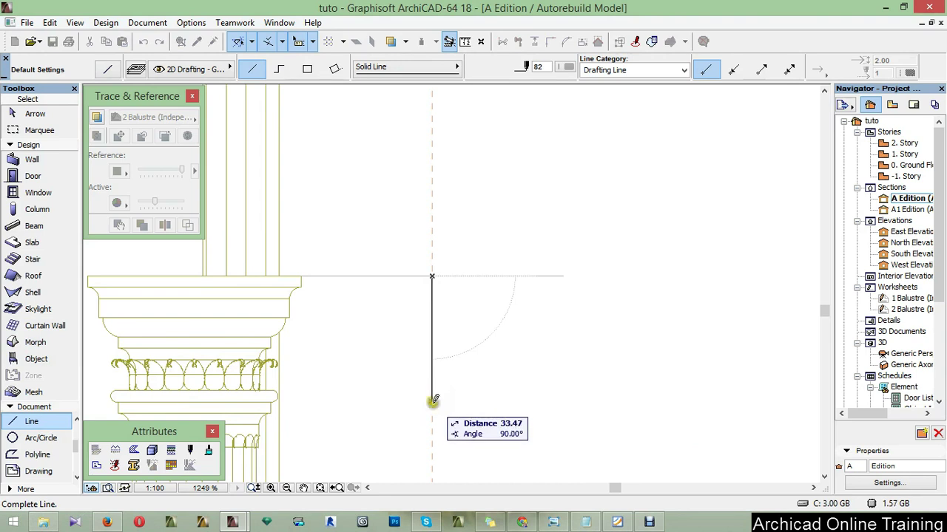
click(433, 432)
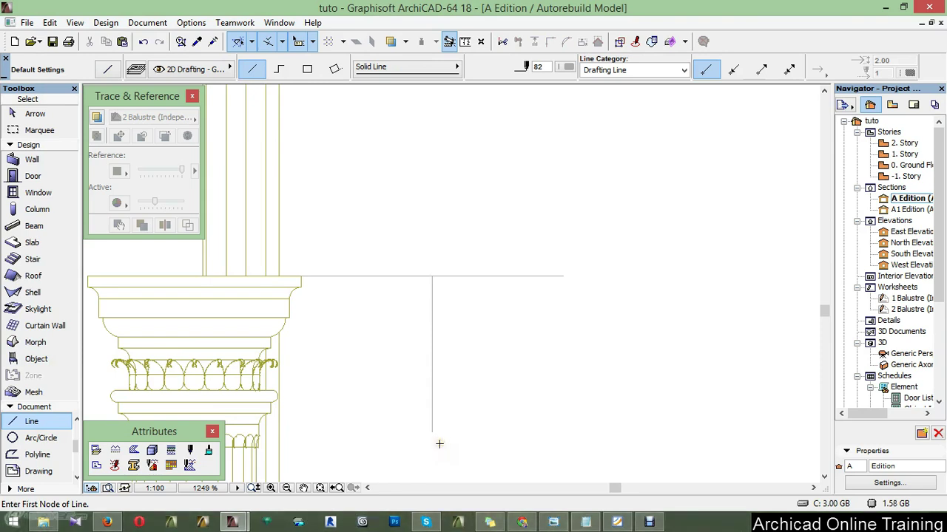
click(432, 403)
click(432, 368)
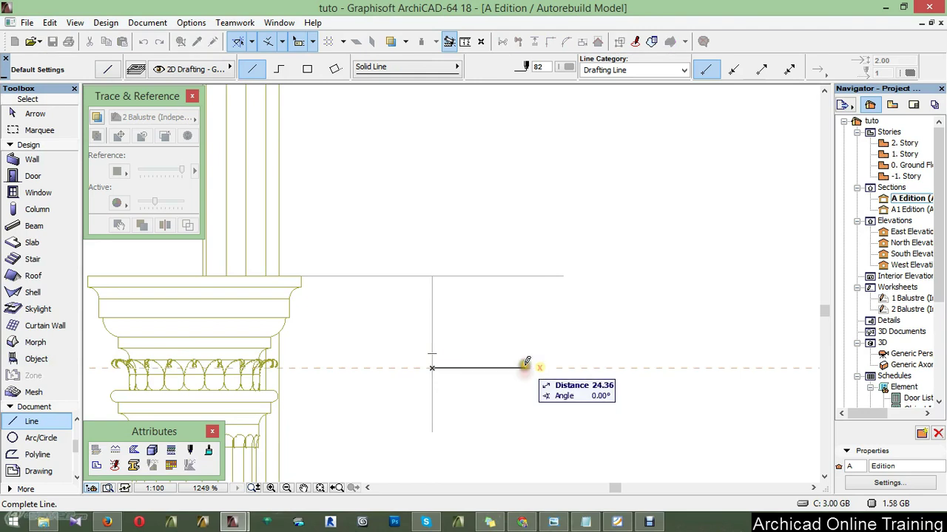
text(2)
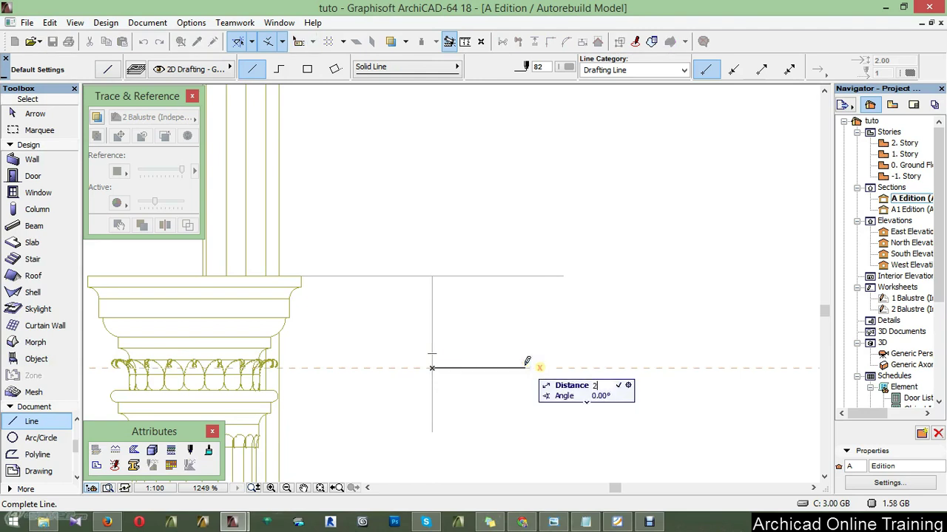
text(.0)
key(Return)
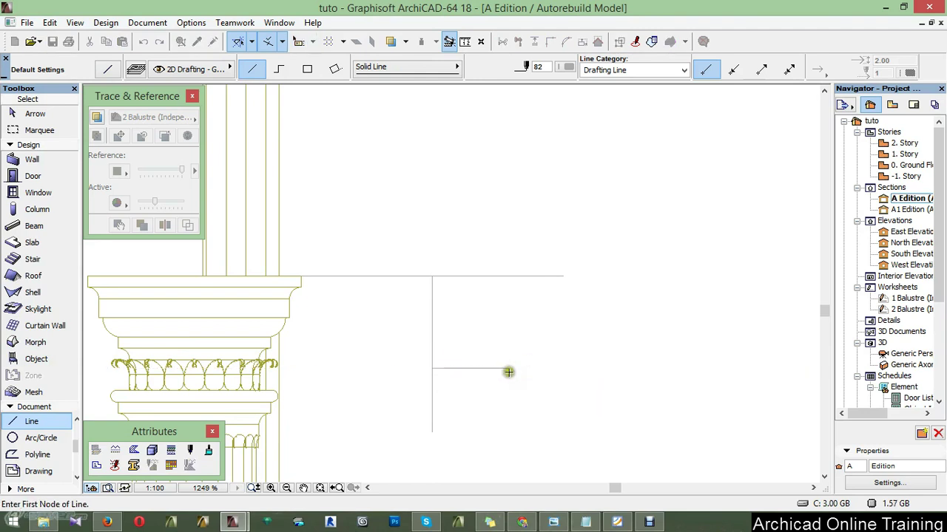
Start a three-point arc from the guide line, then cancel it unfinished.
click(34, 441)
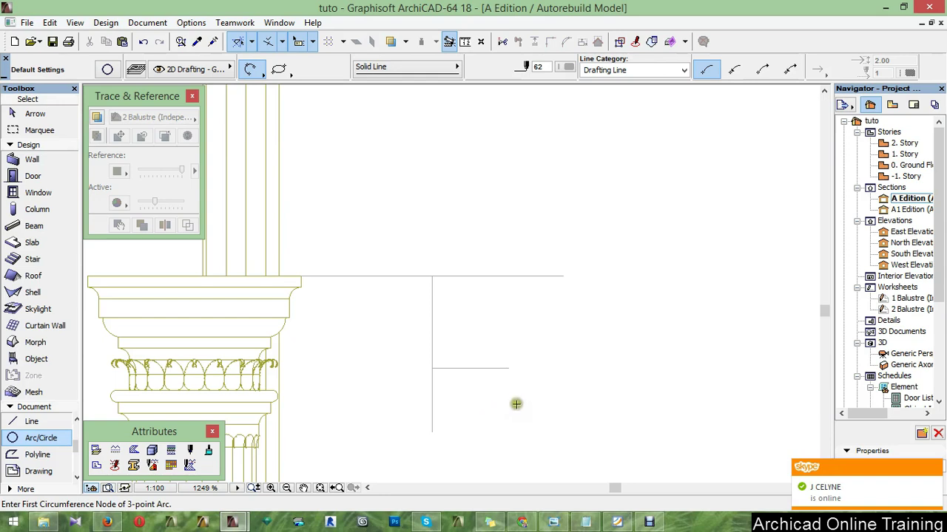
click(538, 276)
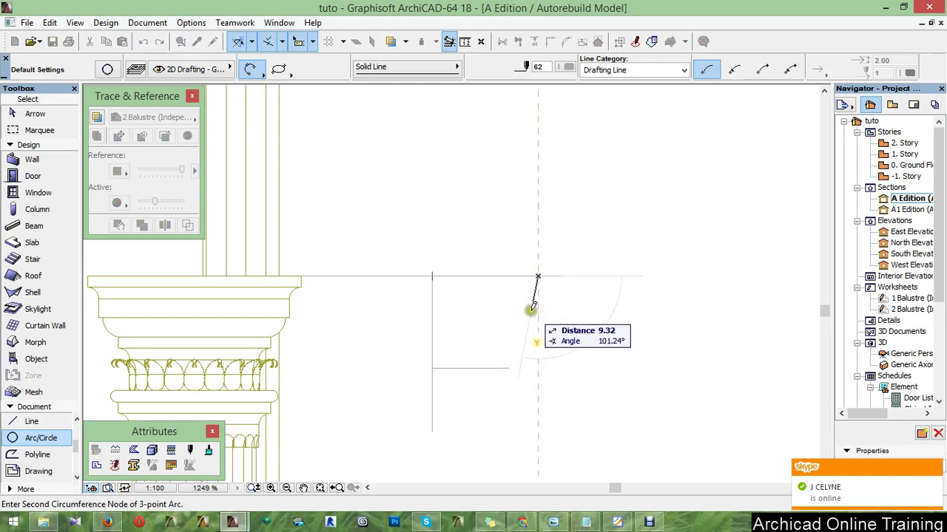
click(526, 307)
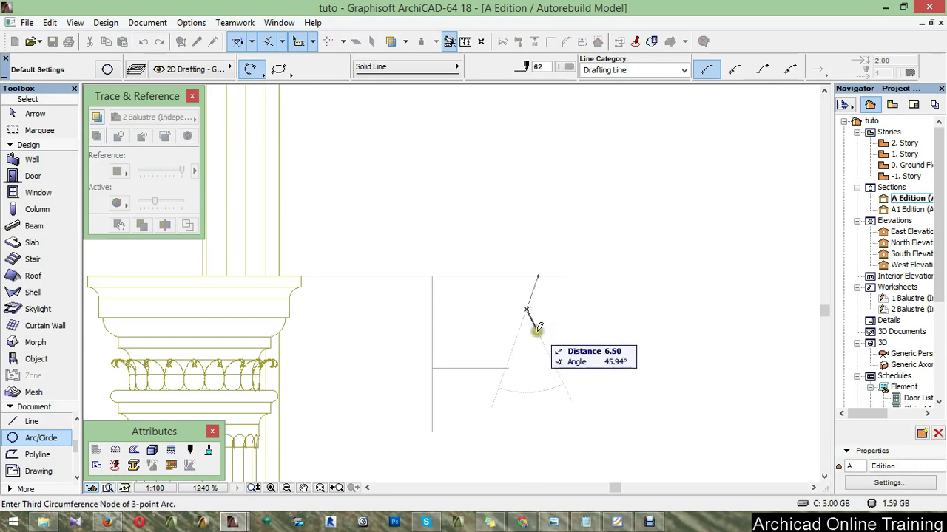
click(538, 330)
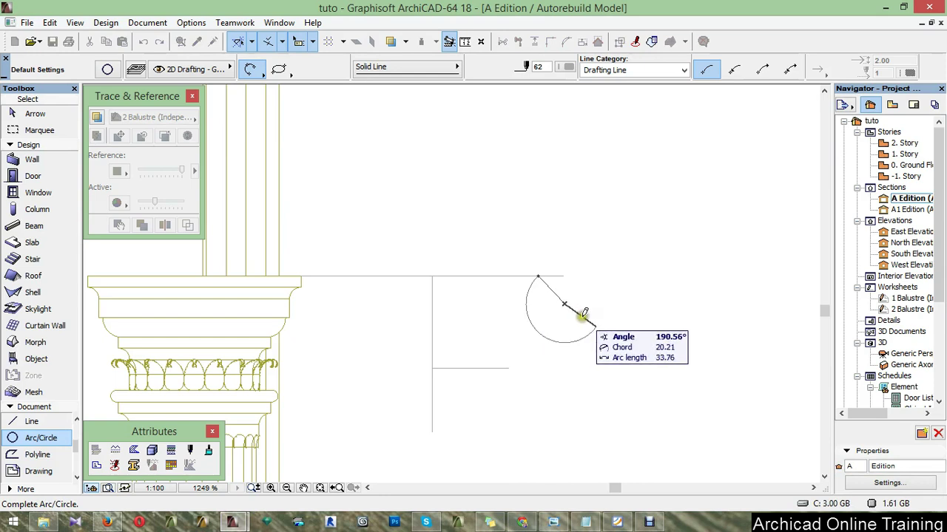
key(Escape)
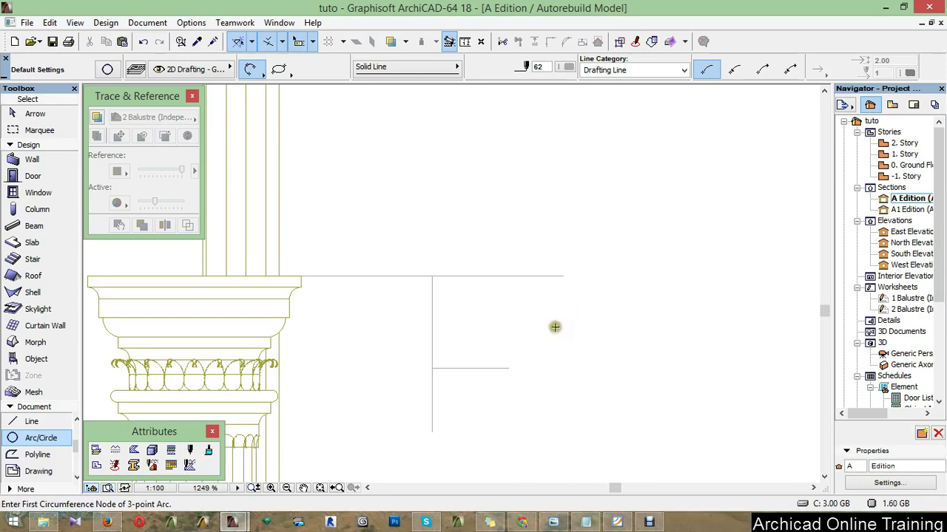
scroll(539, 341, up, 2)
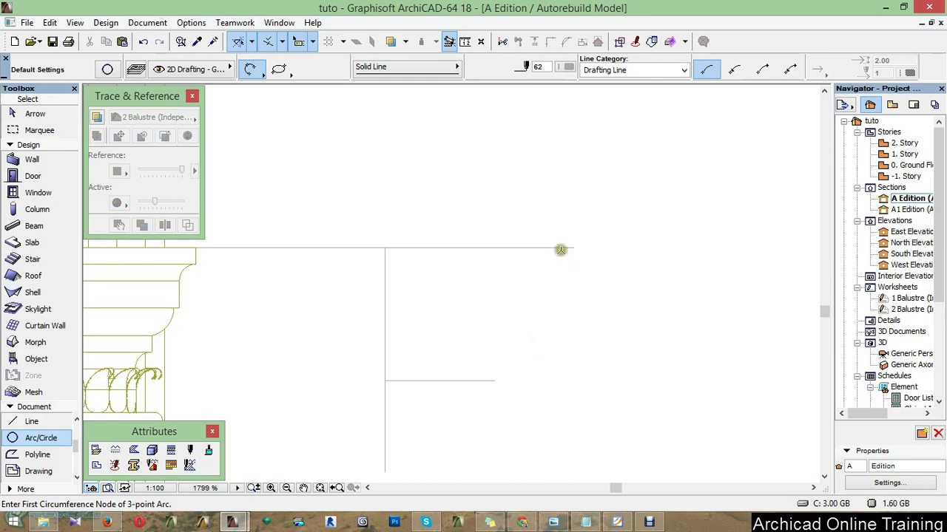
click(527, 247)
Draw the capital profile polyline down from the top line's end, using segment lengths 6 and 1.
click(20, 428)
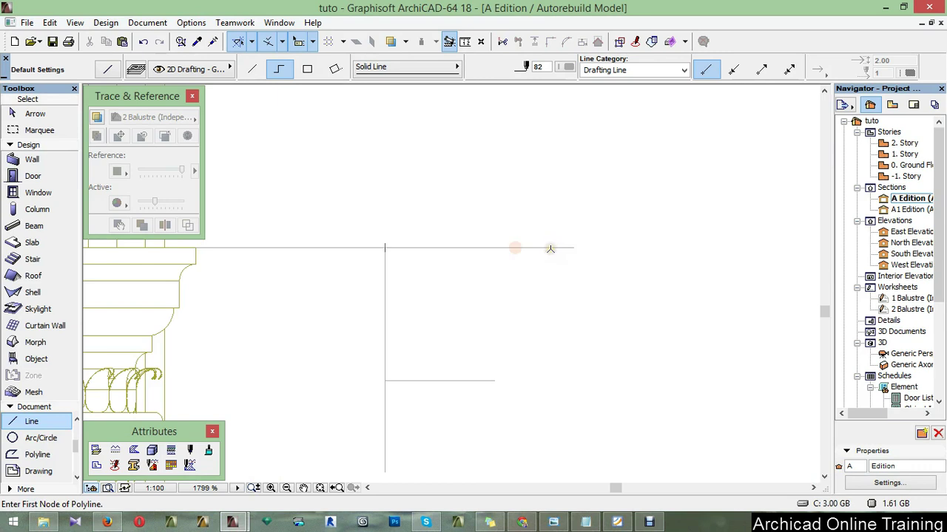
click(550, 248)
text(8)
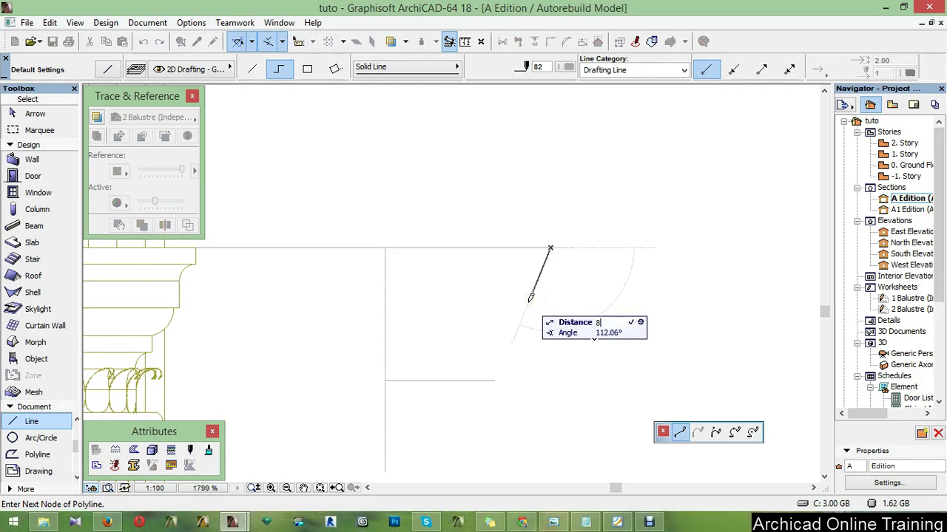
click(533, 288)
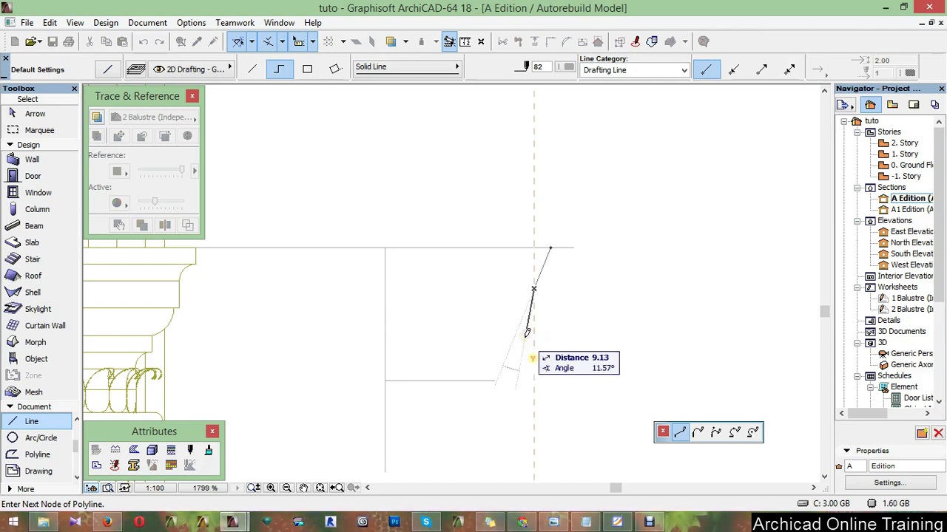
text(6)
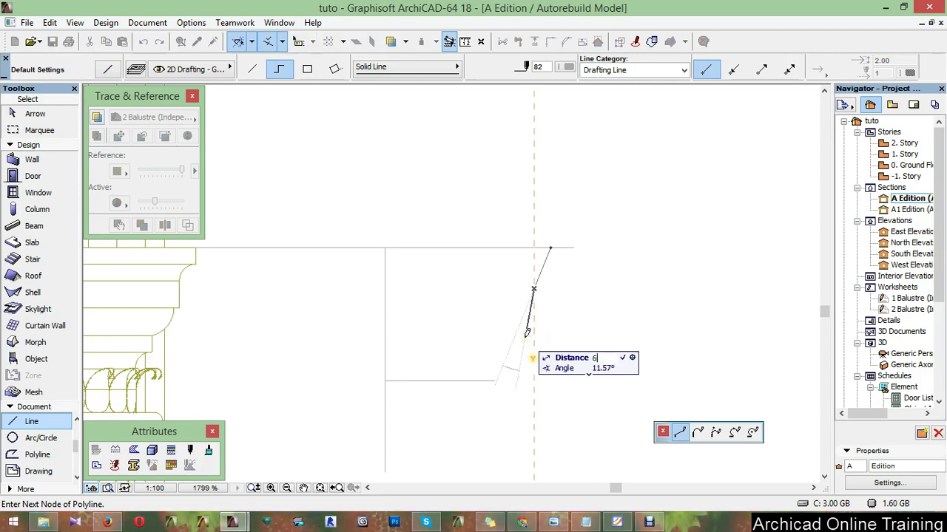
key(Return)
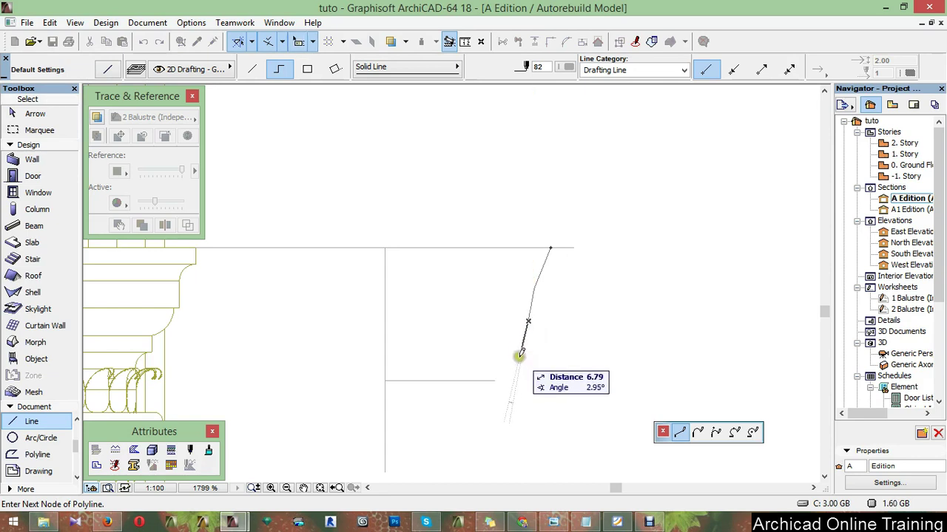
click(524, 342)
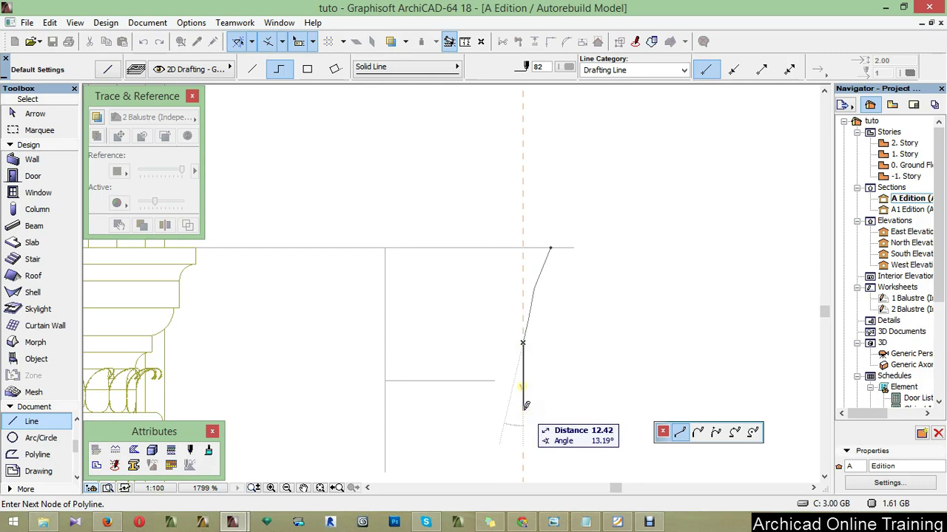
text(1)
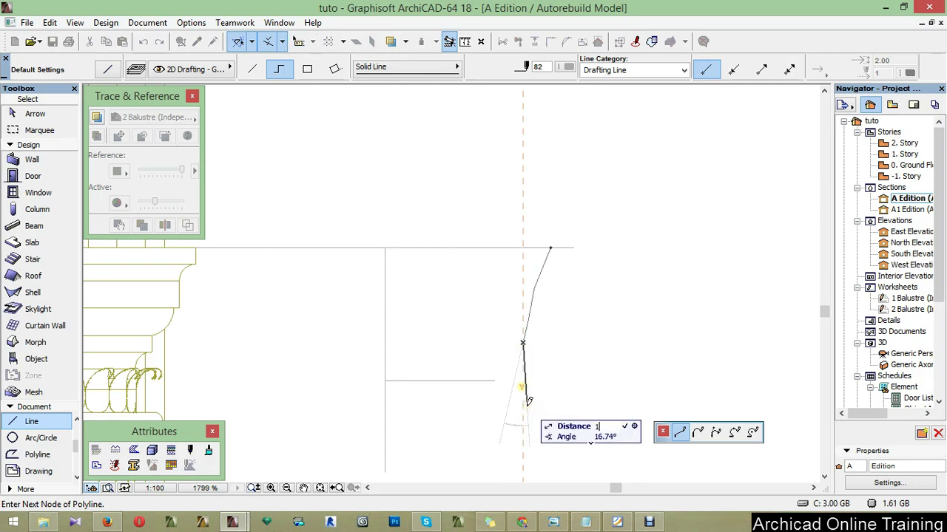
key(Return)
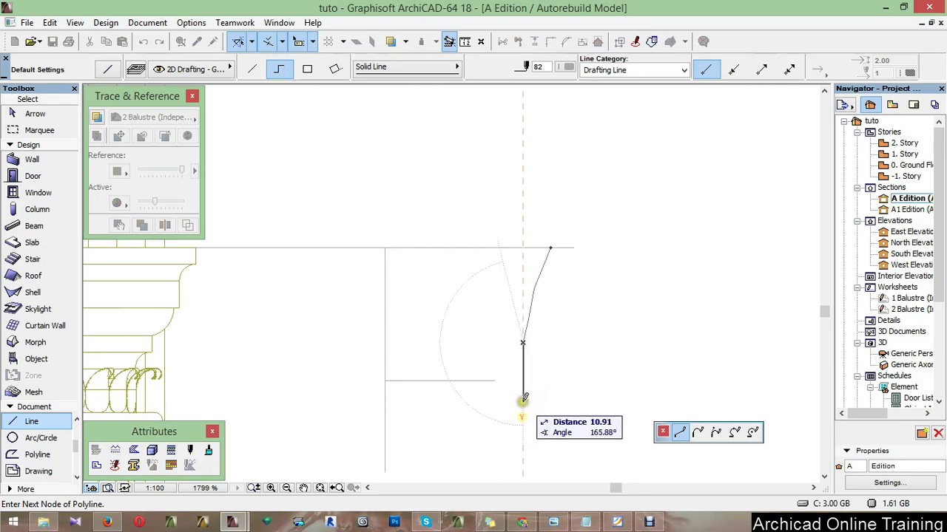
click(522, 393)
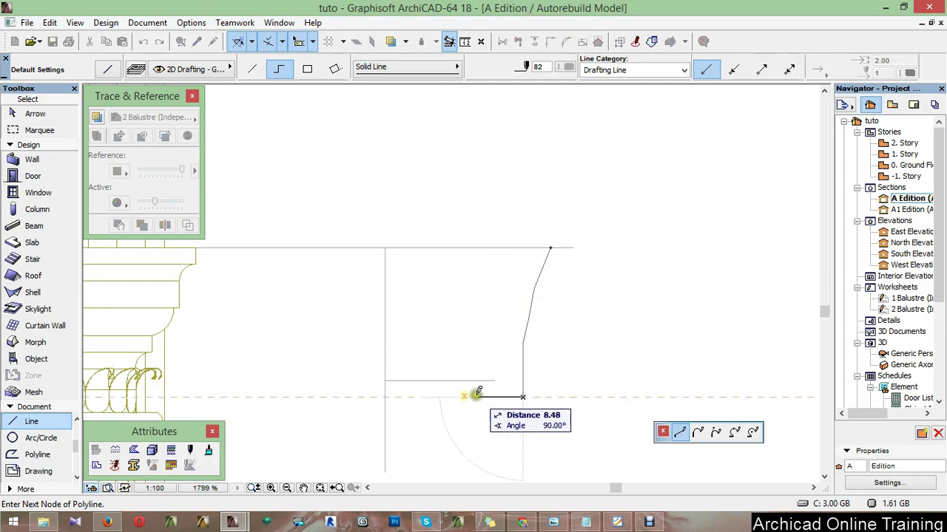
text(16.)
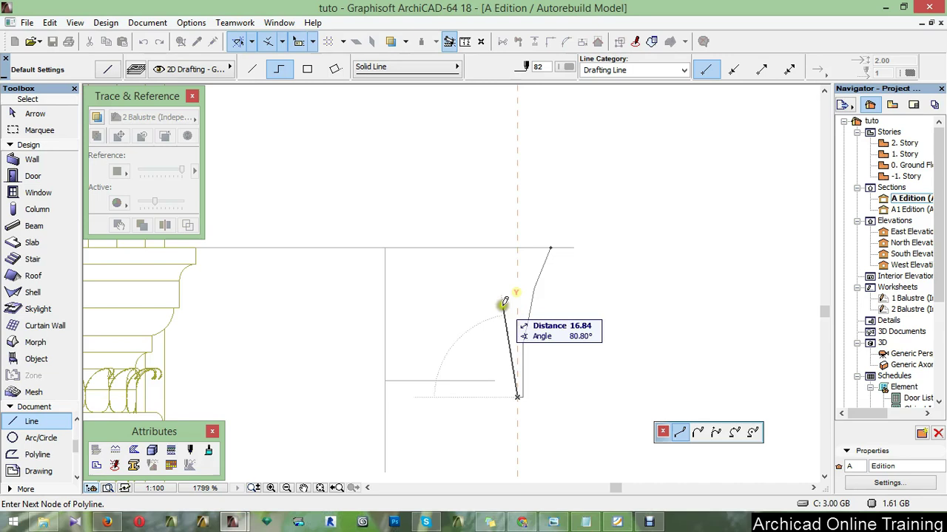
right_click(553, 359)
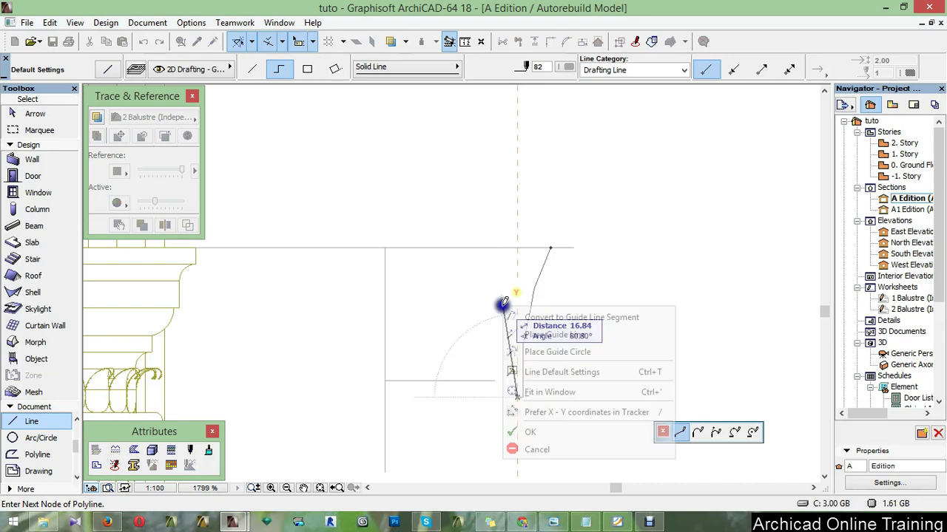
click(566, 485)
Suspend groups and bend the upper slanted profile segment into an arc.
scroll(557, 340, up, 2)
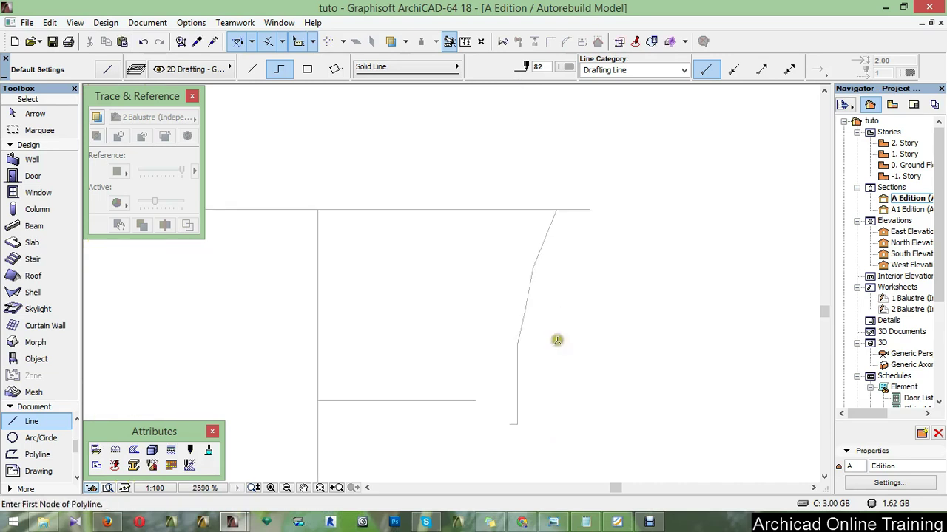
scroll(557, 340, up, 1)
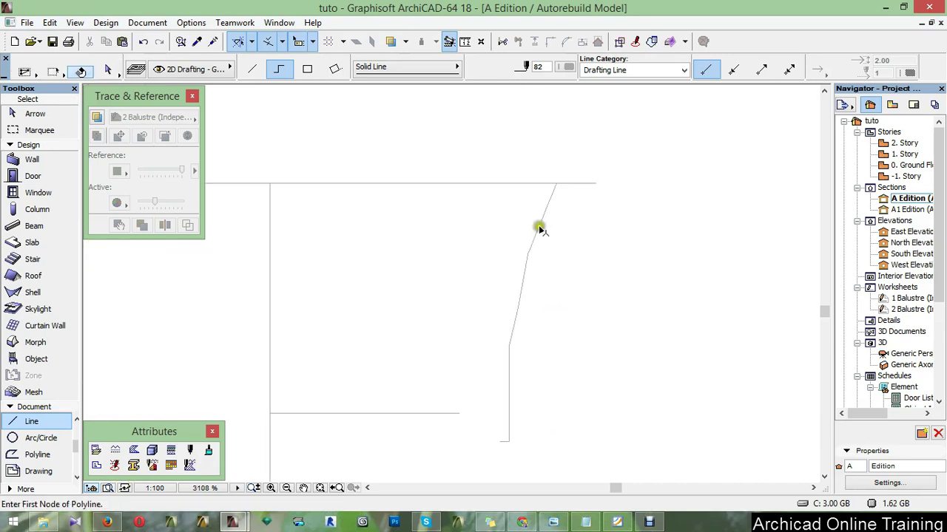
shift+click(540, 228)
key(Escape)
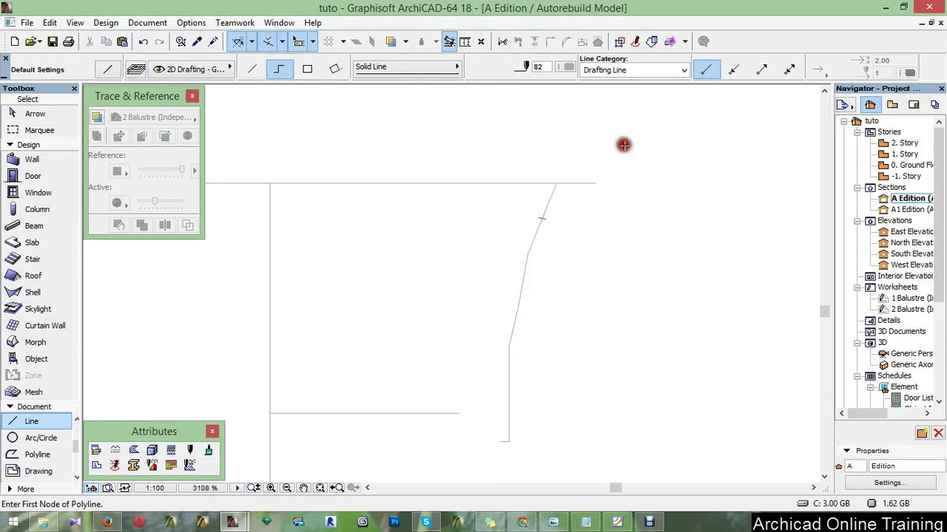
click(622, 41)
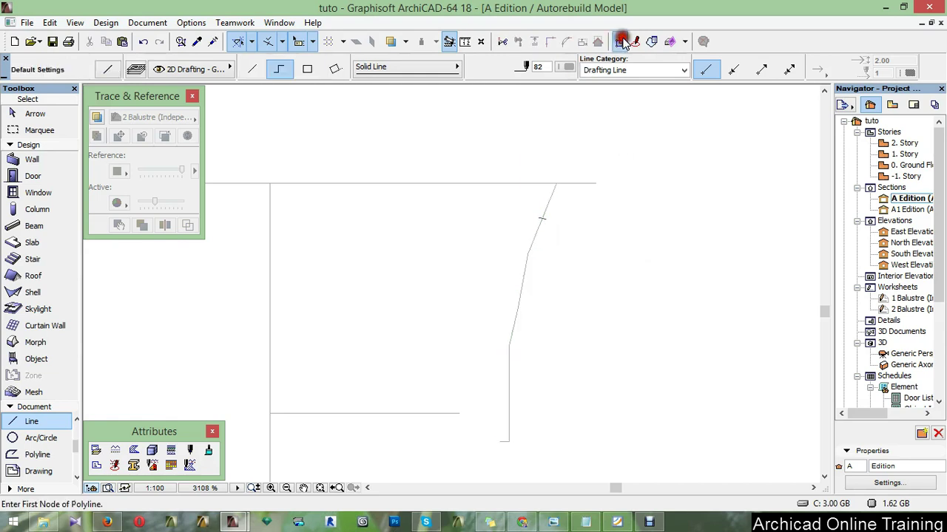
shift+click(545, 217)
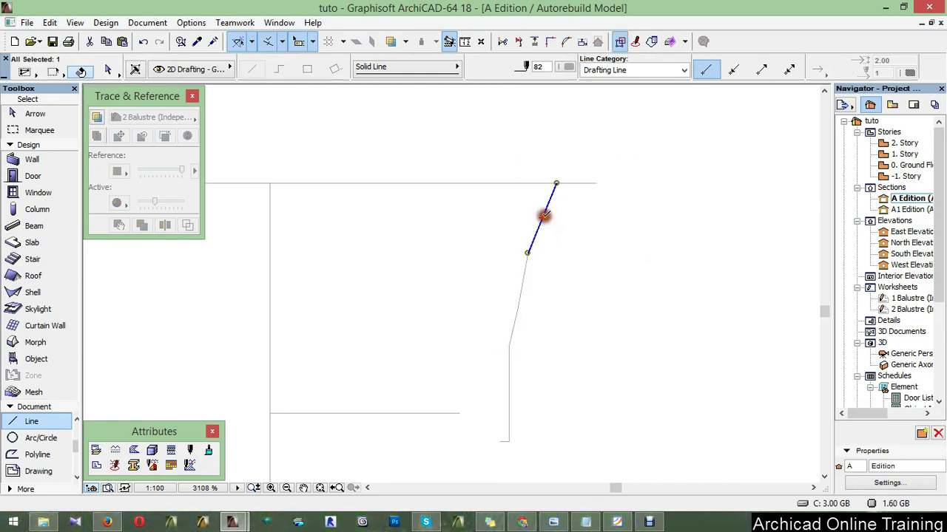
click(545, 215)
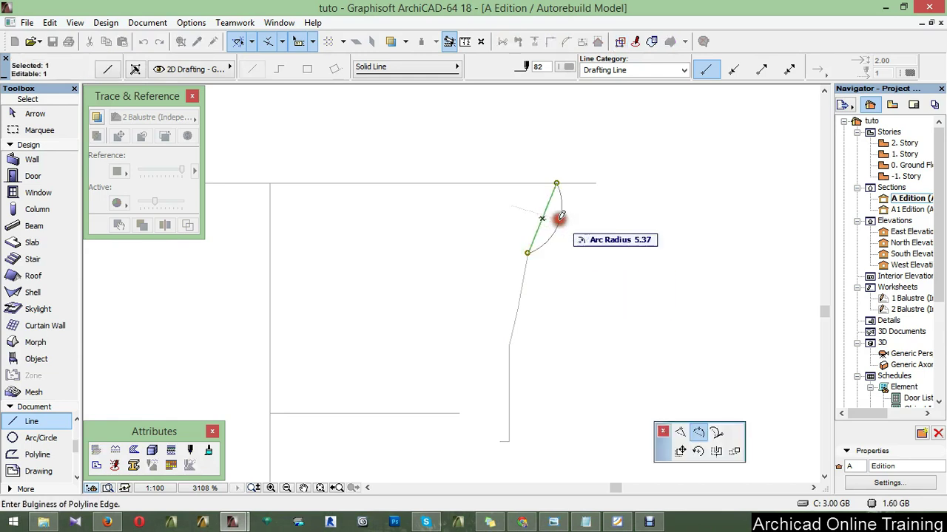
click(552, 217)
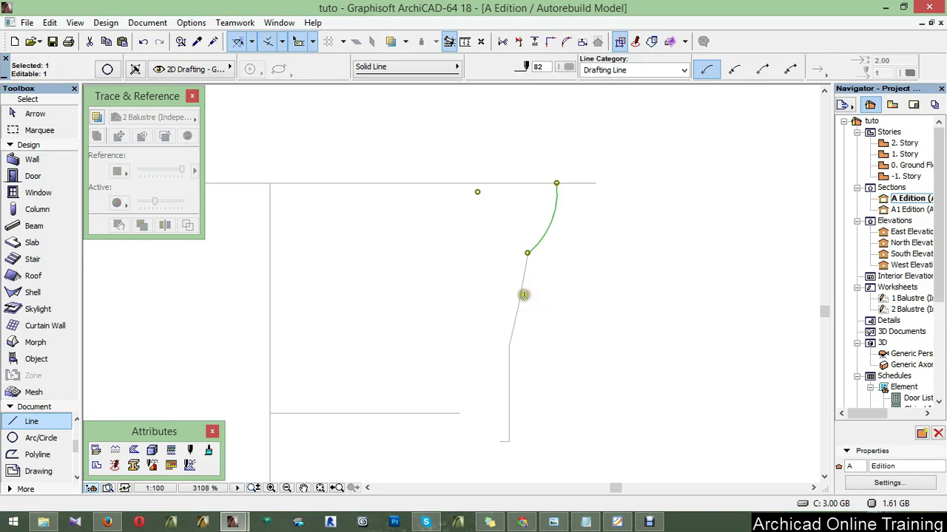
click(520, 303)
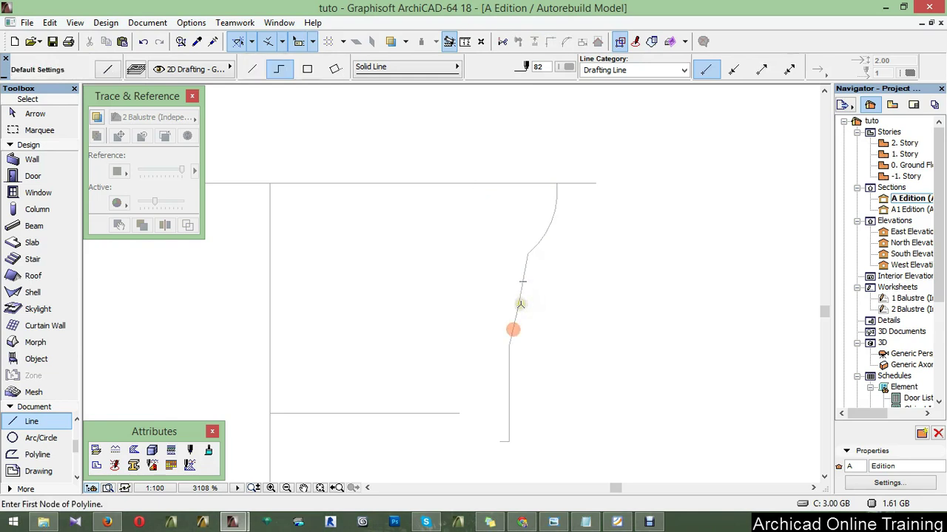
Curve the middle slanted profile segment into an arc.
shift+click(520, 305)
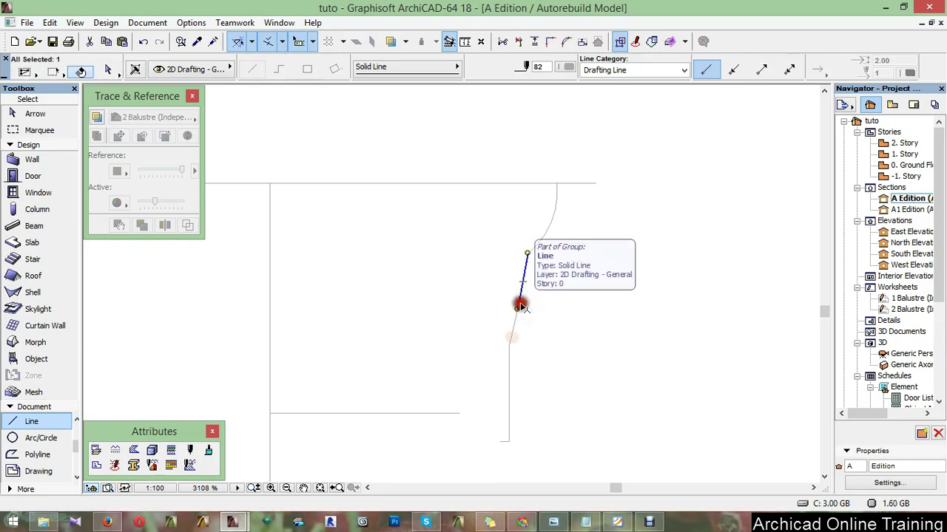
click(524, 281)
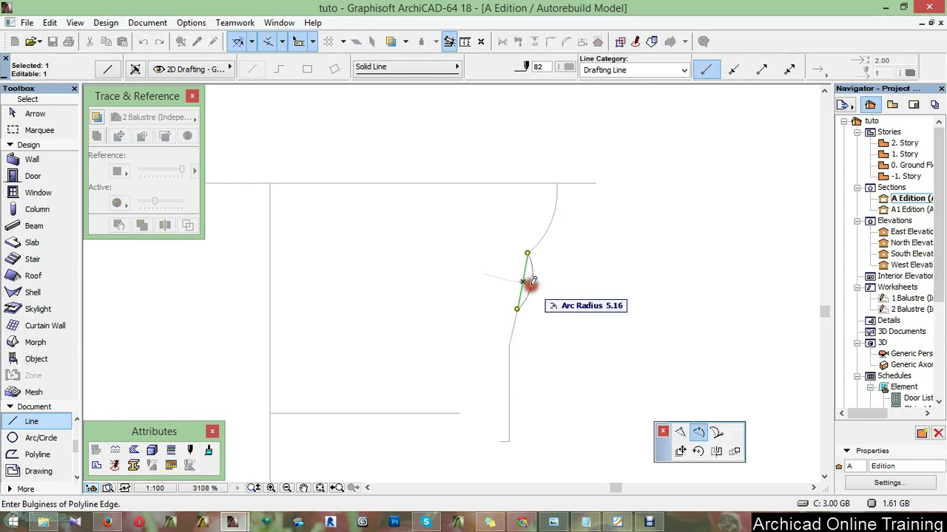
click(528, 283)
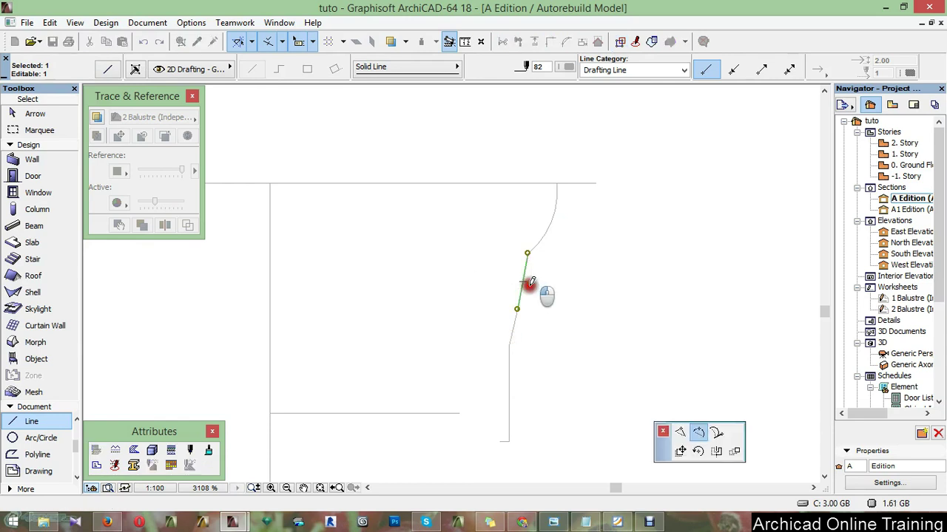
key(Escape)
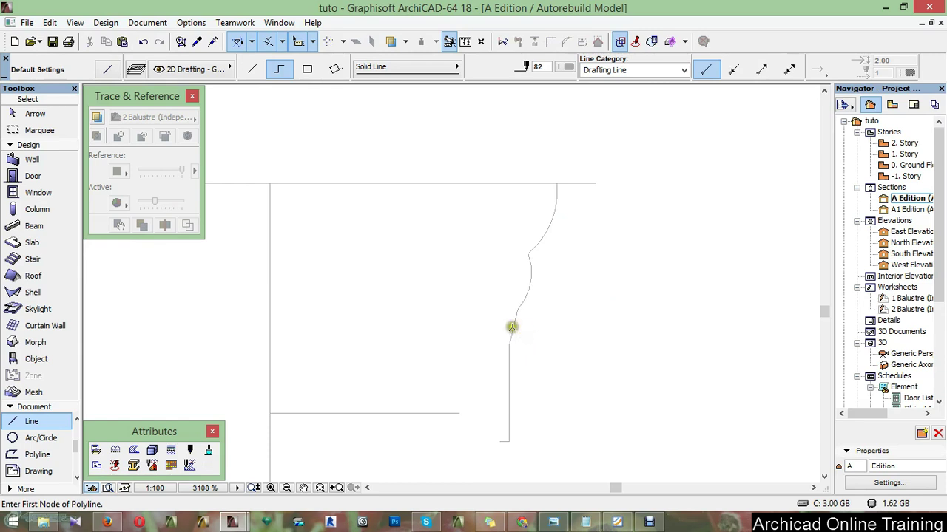
Curve the lower slanted profile segment into an arc.
click(513, 327)
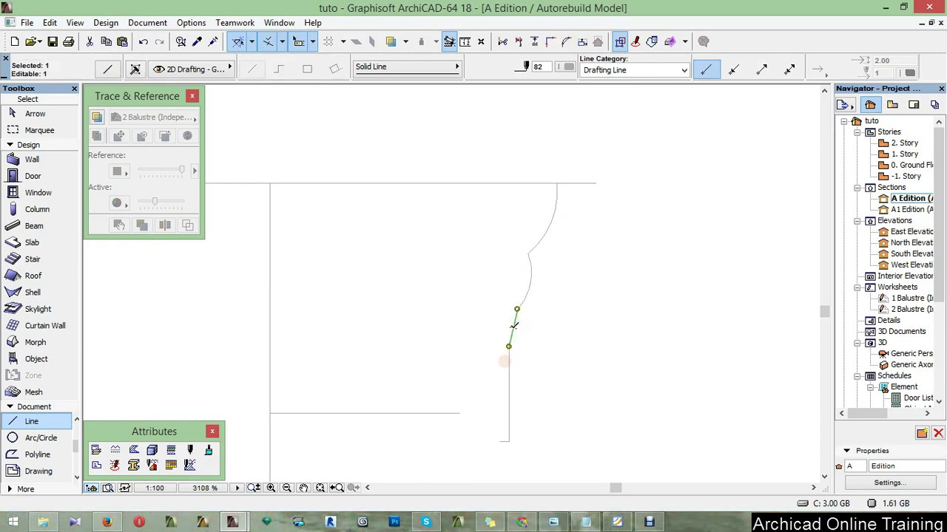
click(513, 329)
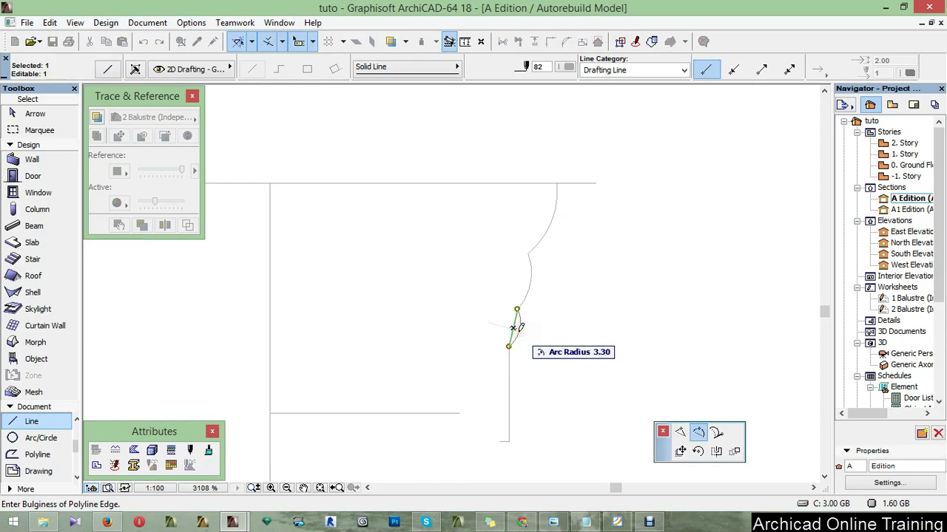
click(519, 329)
key(Escape)
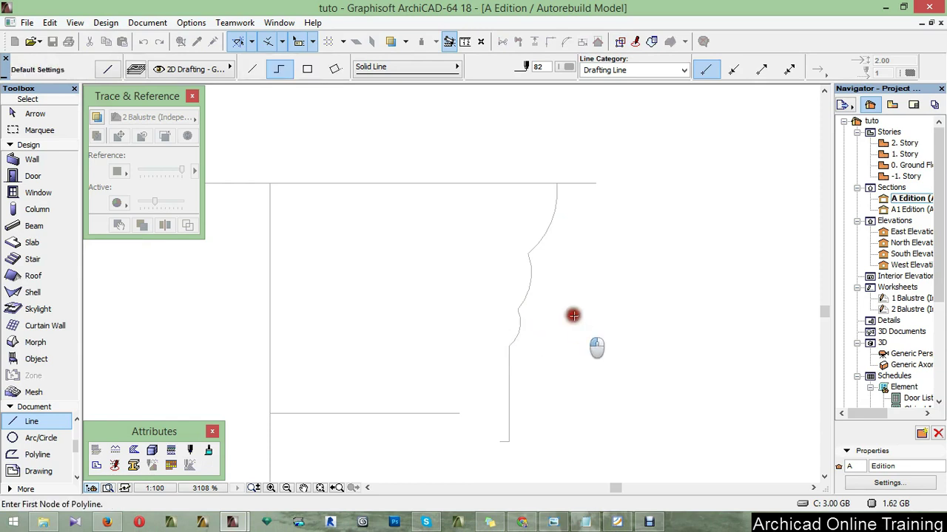
scroll(440, 237, down, 1)
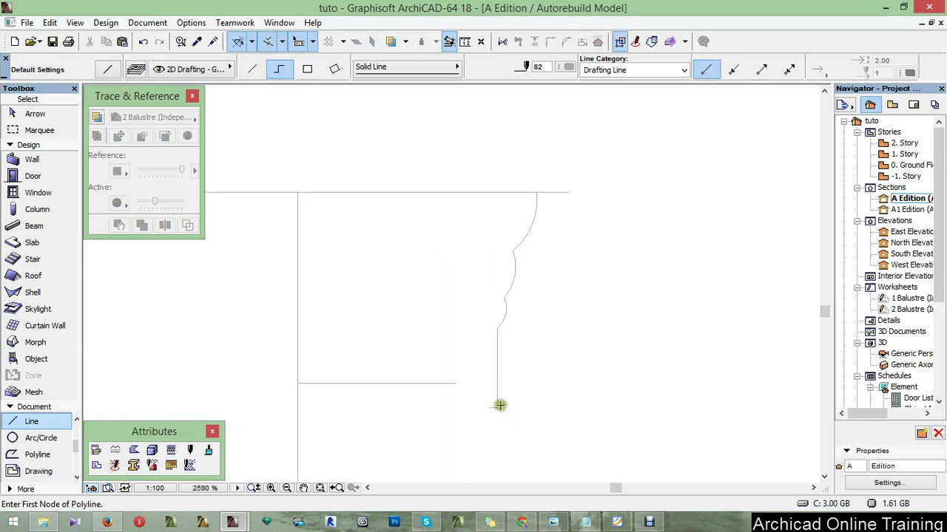
Measure the distance from the bottom line's endpoint to the profile.
scroll(433, 347, down, 1)
key(m)
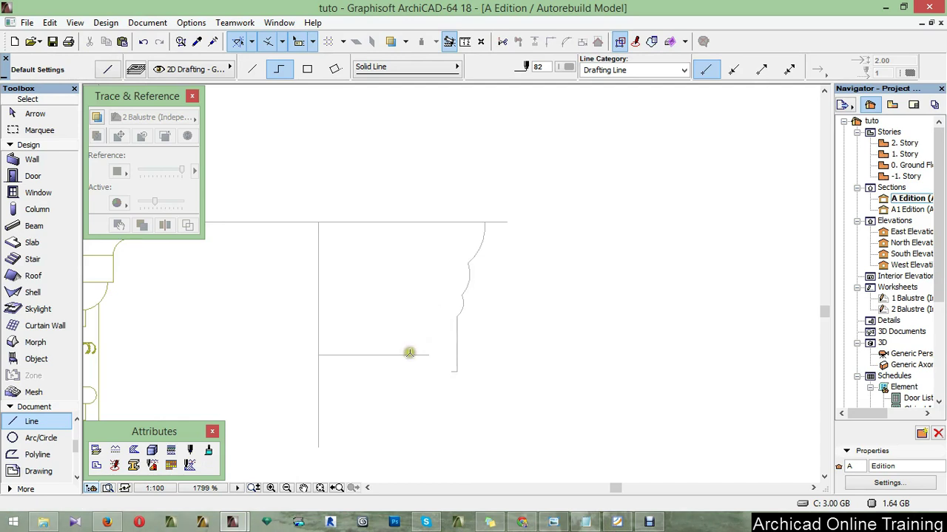
click(318, 356)
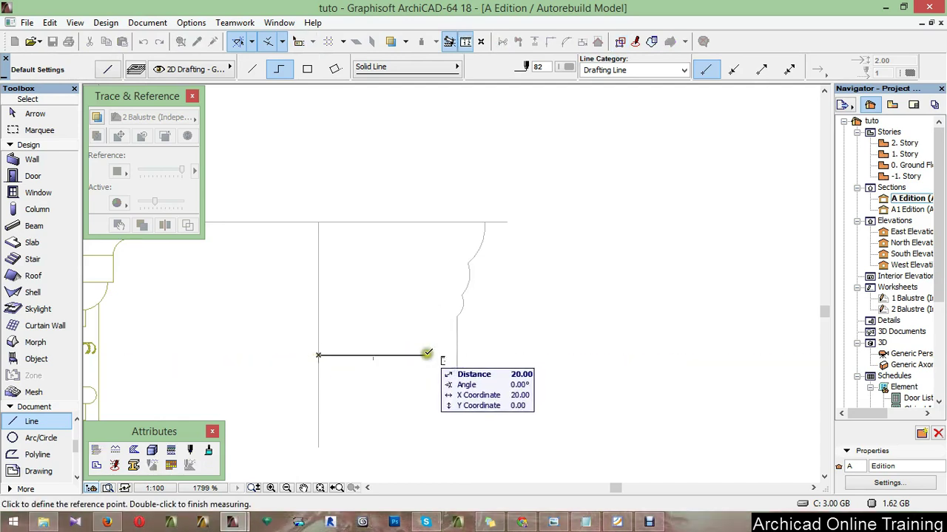
key(Escape)
Move the short horizontal bottom line down so it meets the foot of the capital profile.
scroll(433, 366, up, 1)
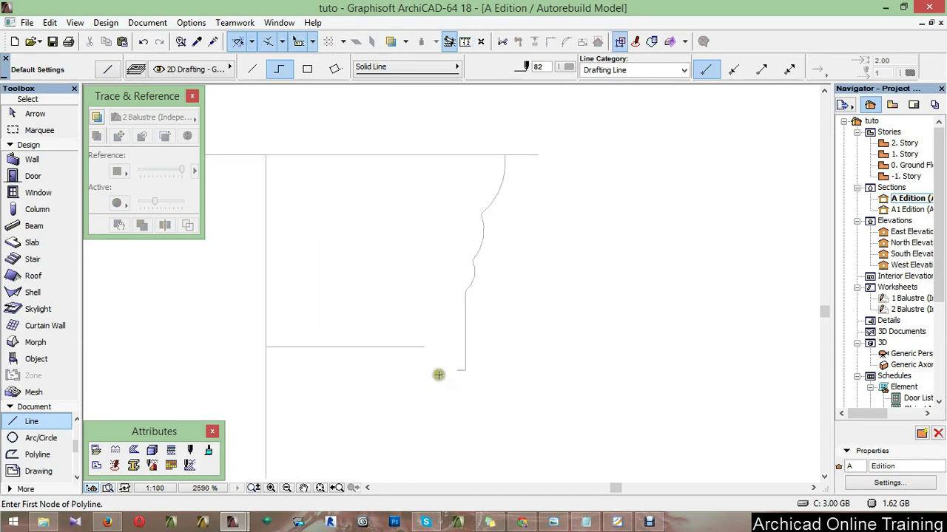
scroll(433, 367, up, 1)
click(365, 341)
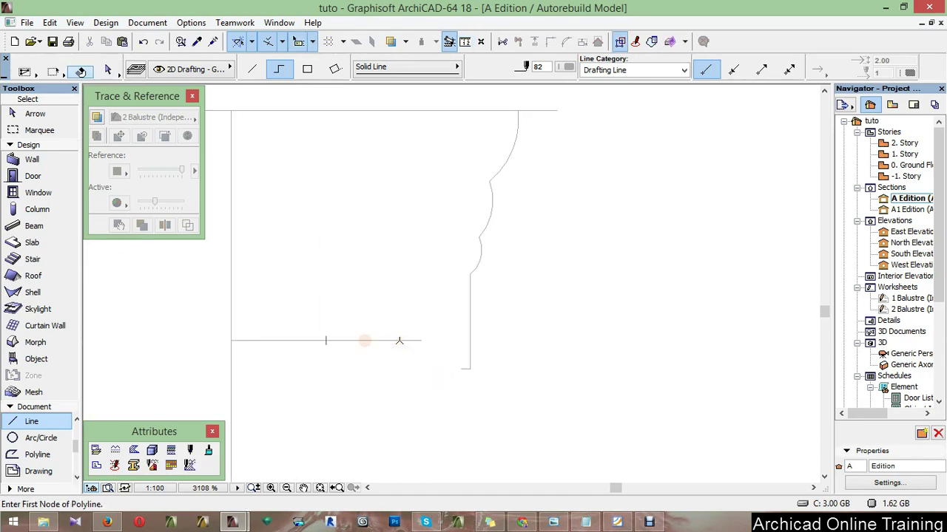
shift+click(399, 341)
key(ctrl+d)
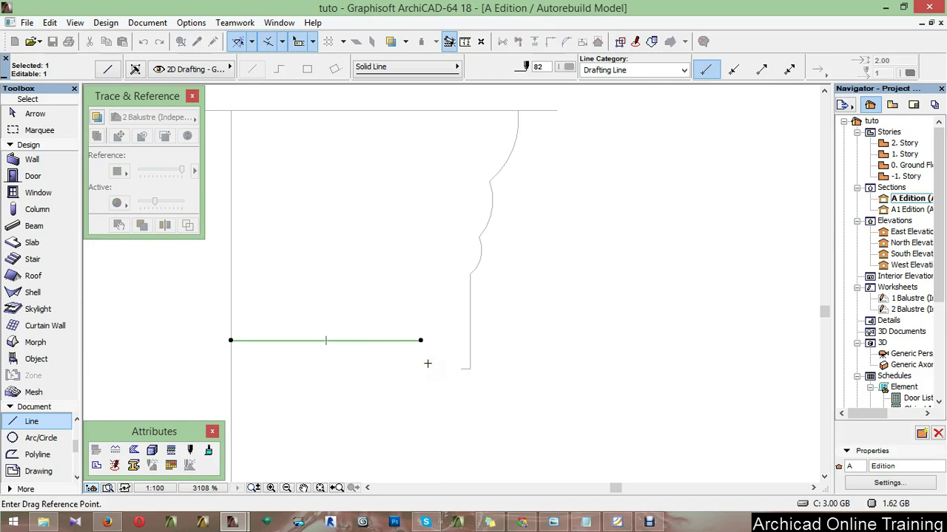
click(420, 341)
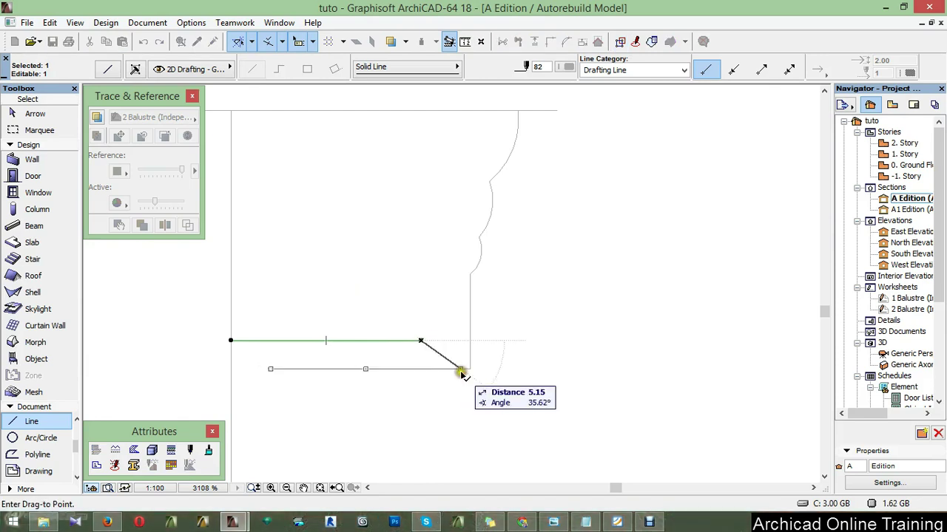
click(460, 373)
scroll(436, 399, down, 1)
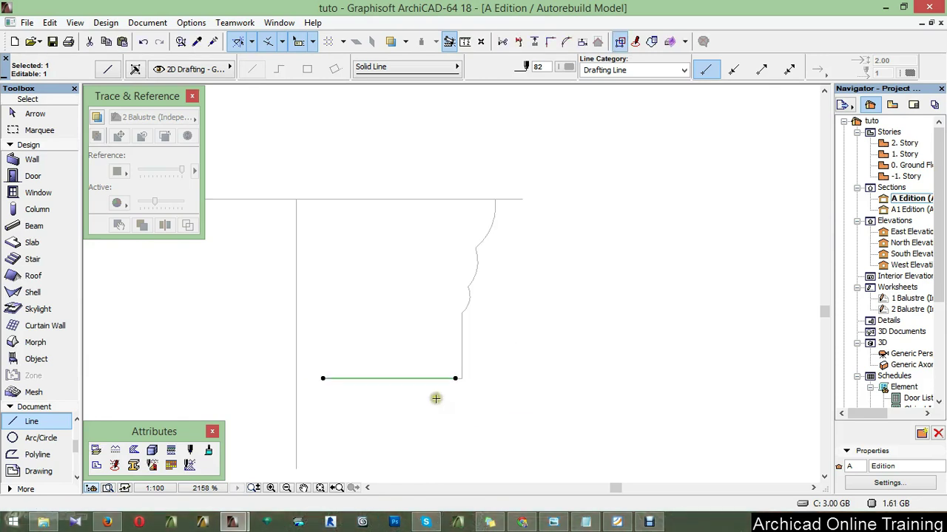
key(Escape)
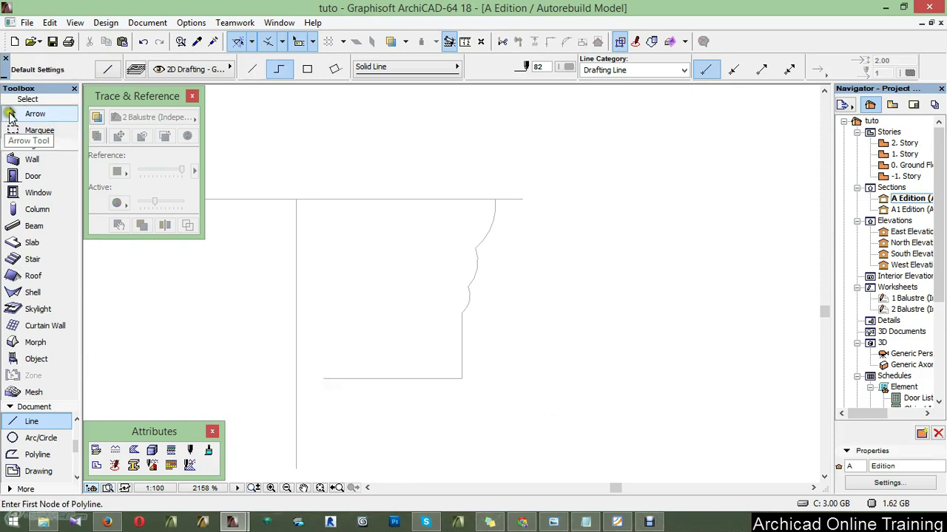
Marquee-select the six profile elements and move them 2.66 left onto the vertical guide line.
click(35, 114)
click(311, 154)
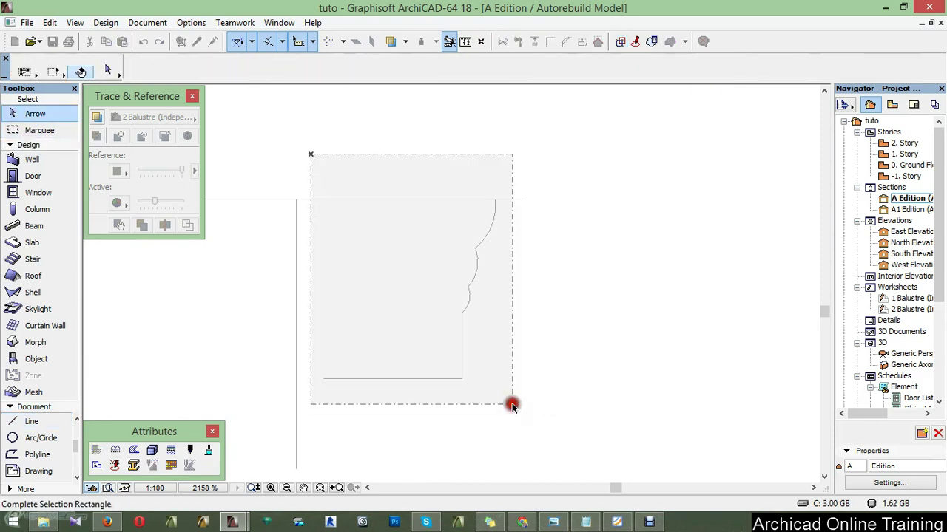
click(512, 403)
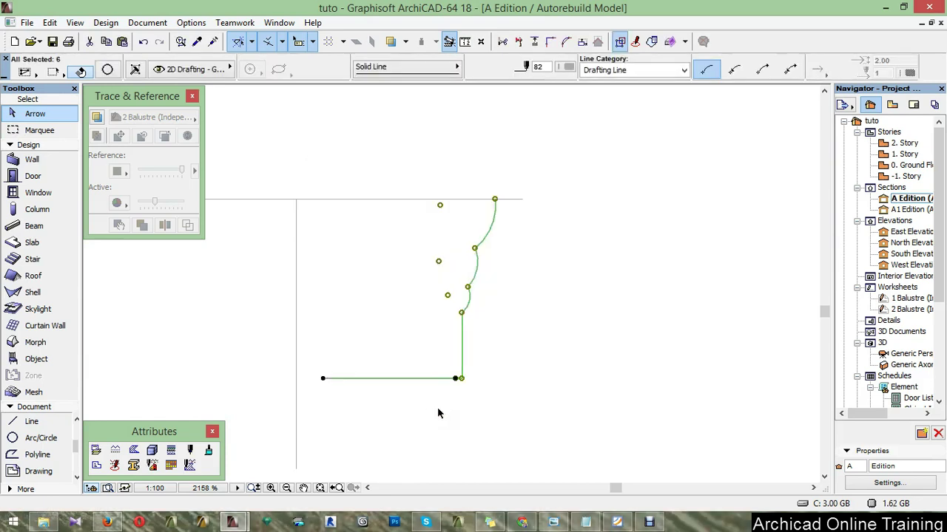
key(ctrl+d)
click(322, 379)
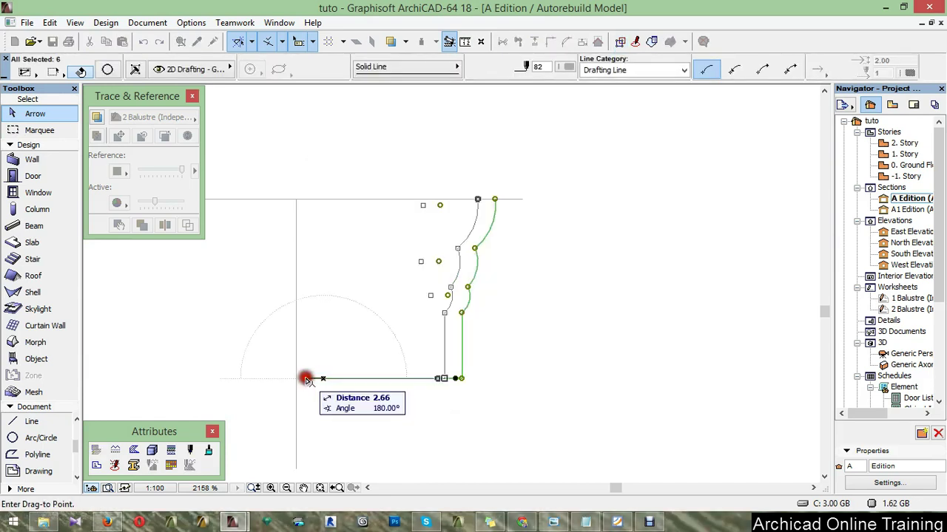
click(299, 380)
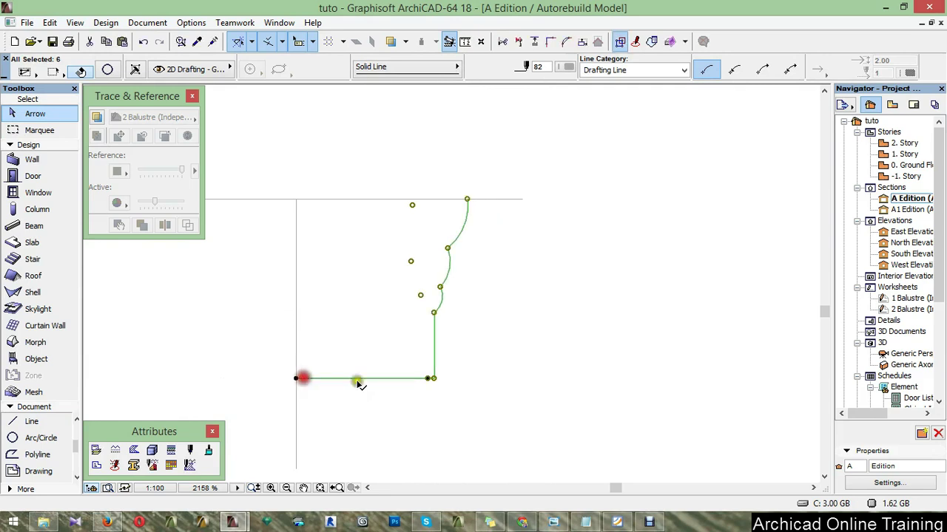
click(489, 394)
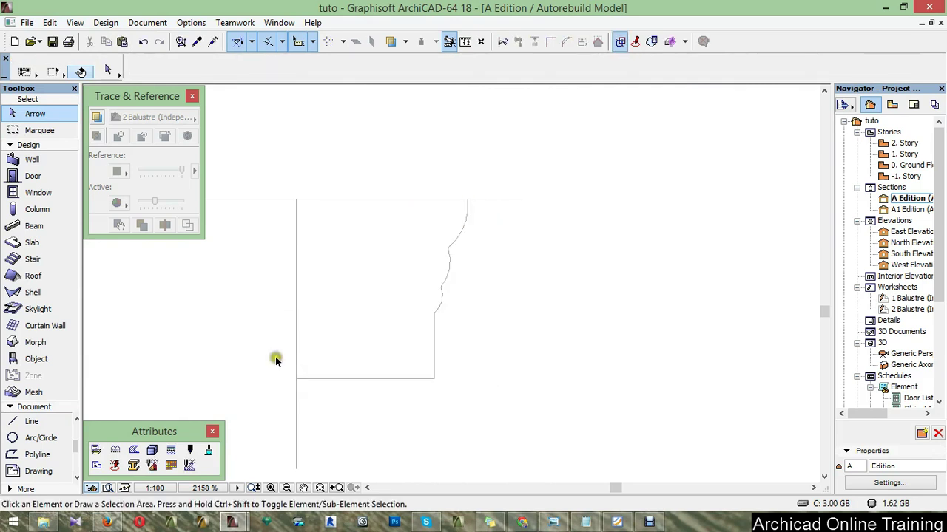
Start a Morph outline along the profile's straight top, left and bottom edges.
click(35, 342)
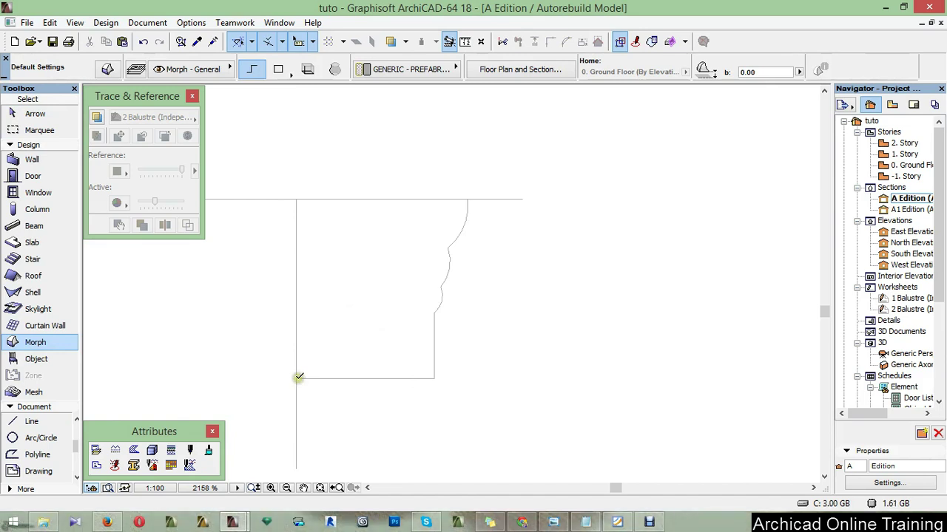
click(446, 207)
click(440, 198)
click(296, 198)
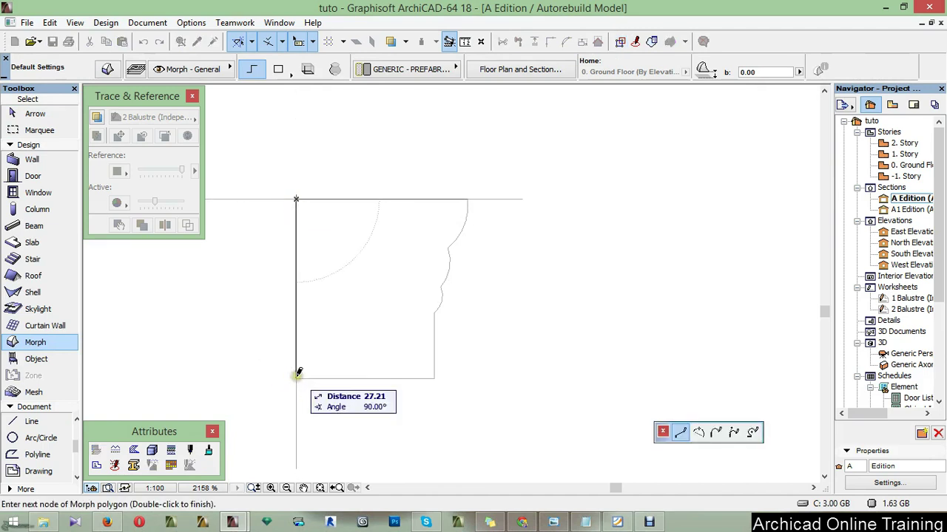
click(297, 376)
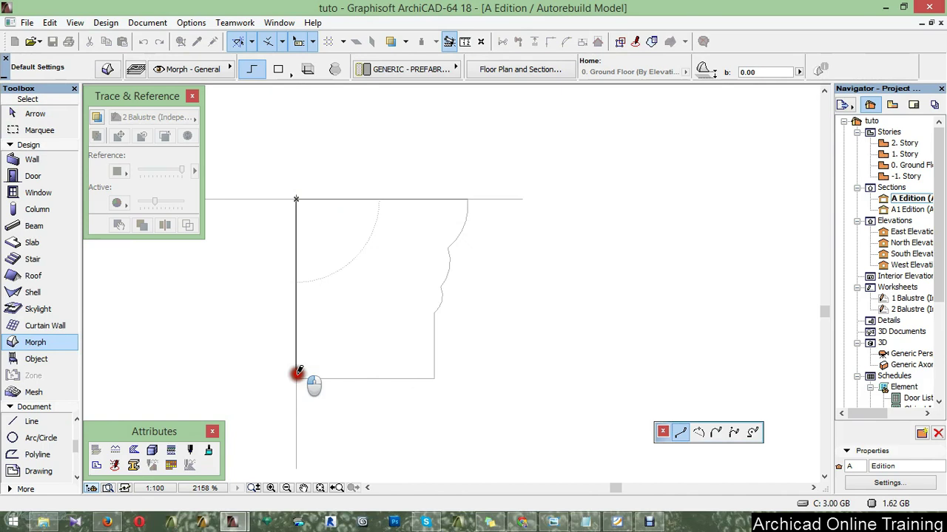
click(434, 378)
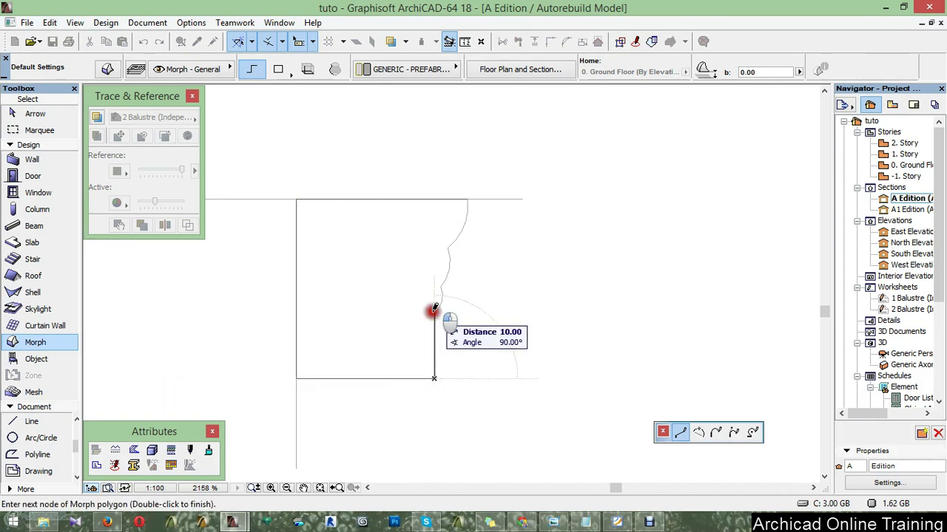
scroll(435, 306, up, 3)
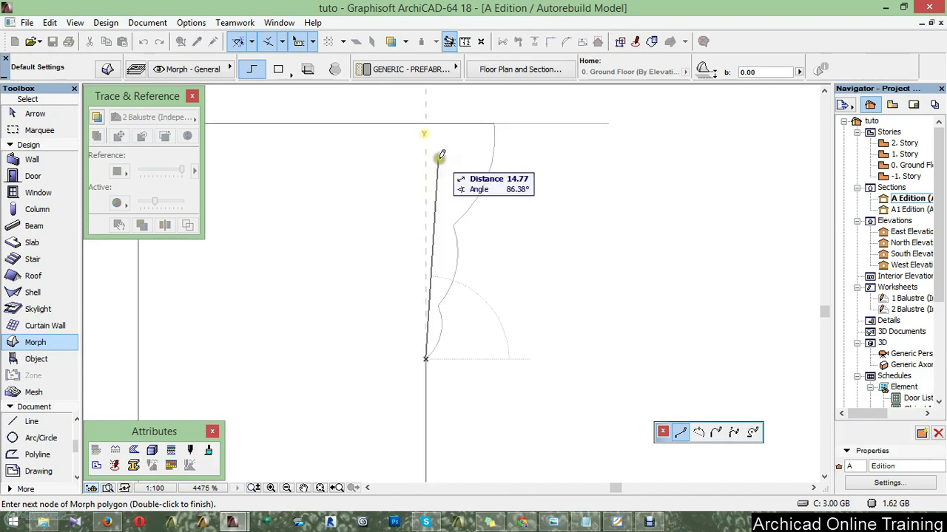
Trace the curved edge with arcs up to the top corner, including an 8.35-radius arc.
click(700, 431)
click(431, 296)
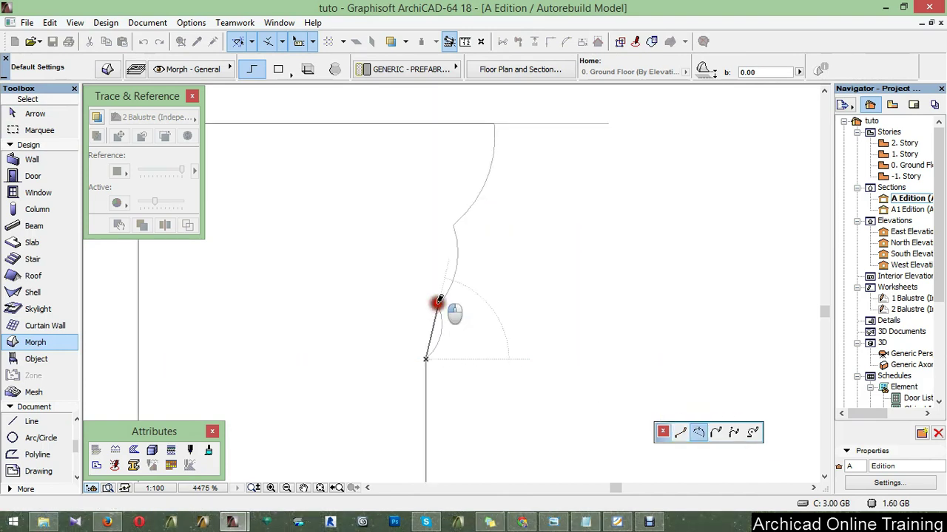
click(444, 324)
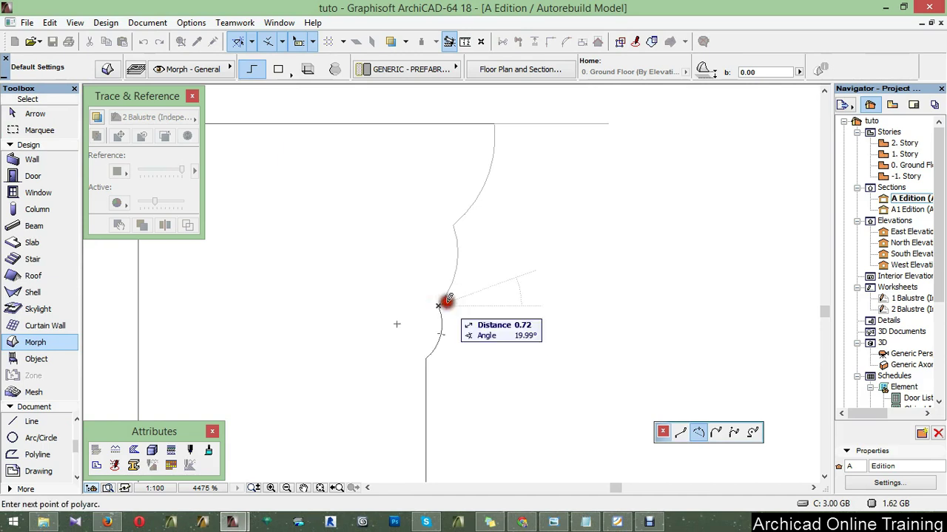
click(453, 224)
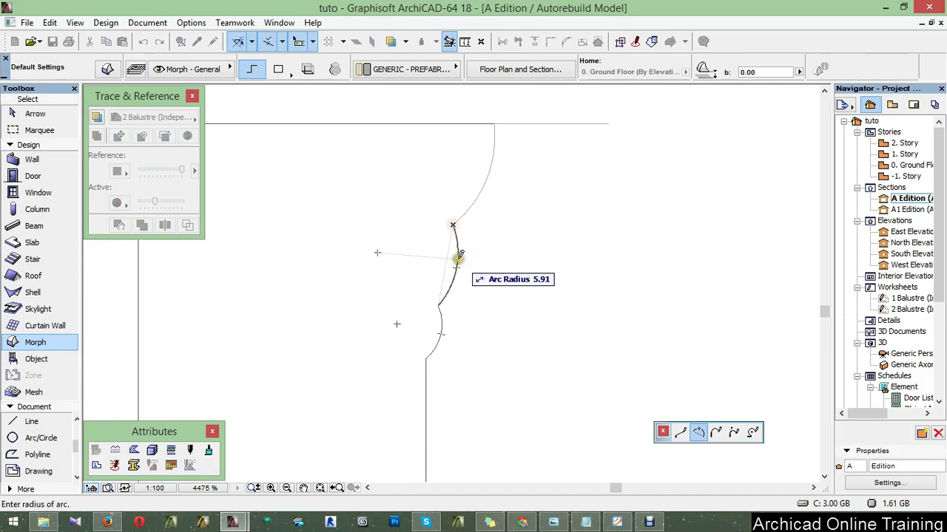
click(460, 256)
click(493, 124)
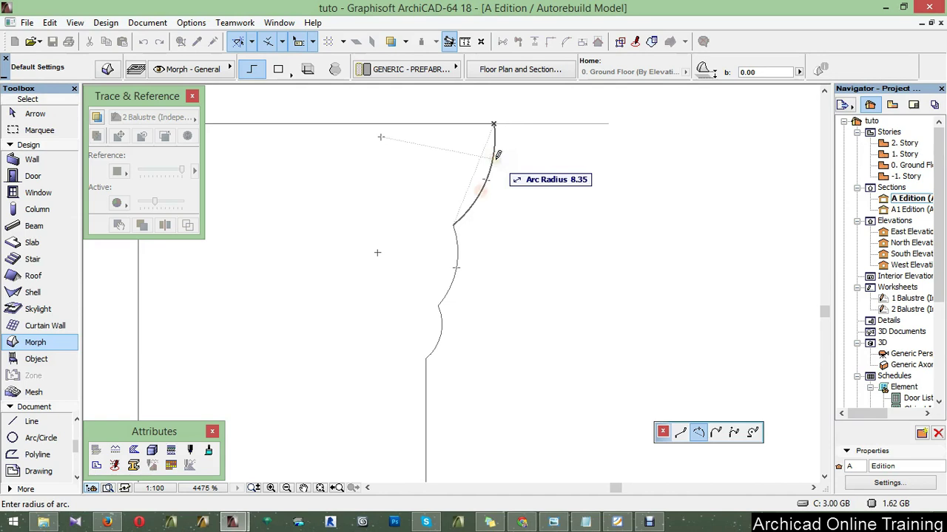
scroll(537, 279, down, 4)
click(537, 277)
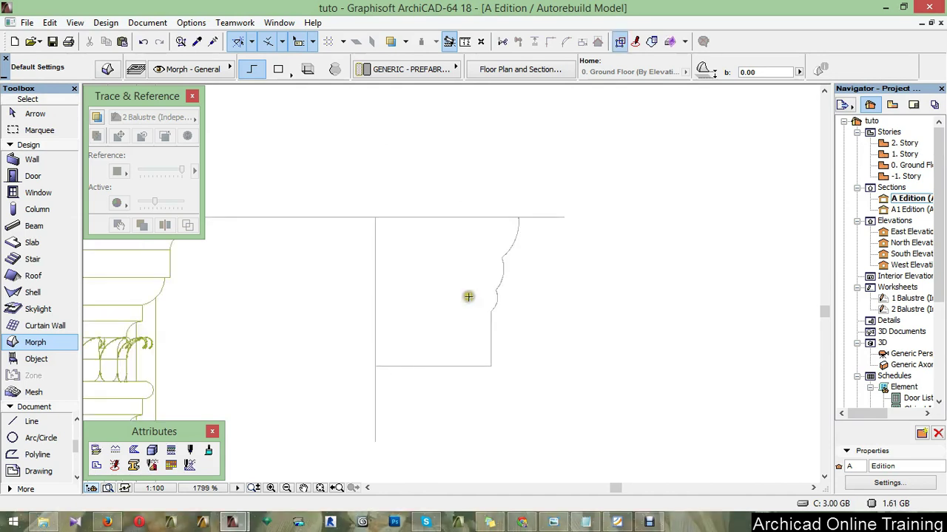
Fill the closed cornice outline with a flat Morph and display only that Morph in 3D.
scroll(526, 326, down, 2)
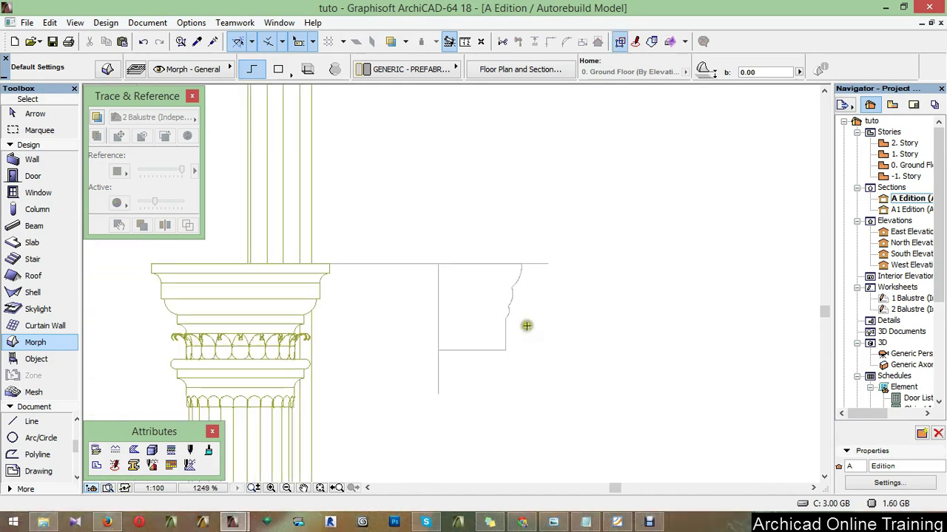
click(306, 228)
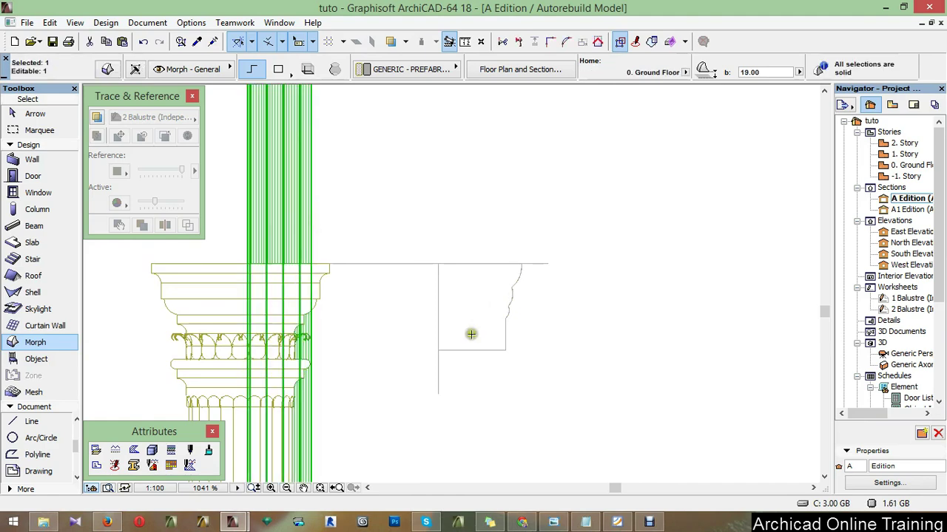
key(Escape)
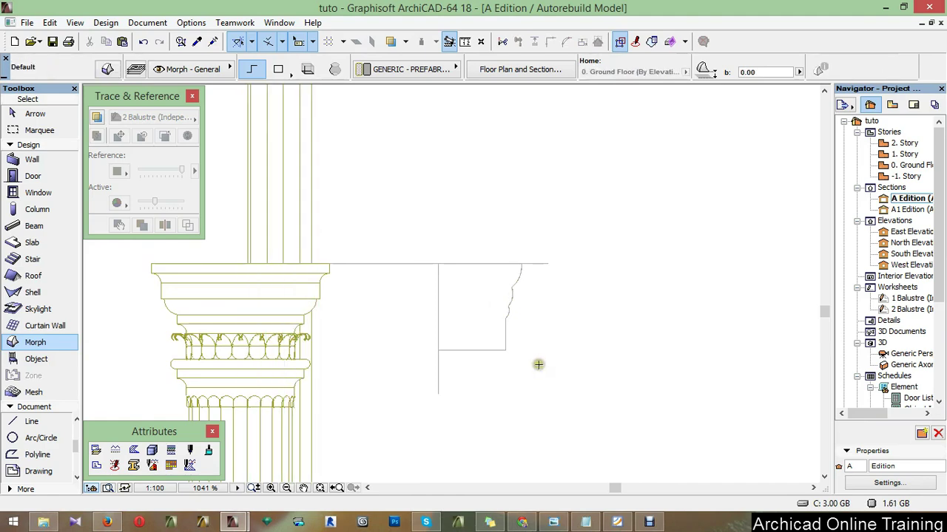
scroll(386, 233, down, 3)
scroll(387, 232, down, 2)
scroll(391, 238, down, 3)
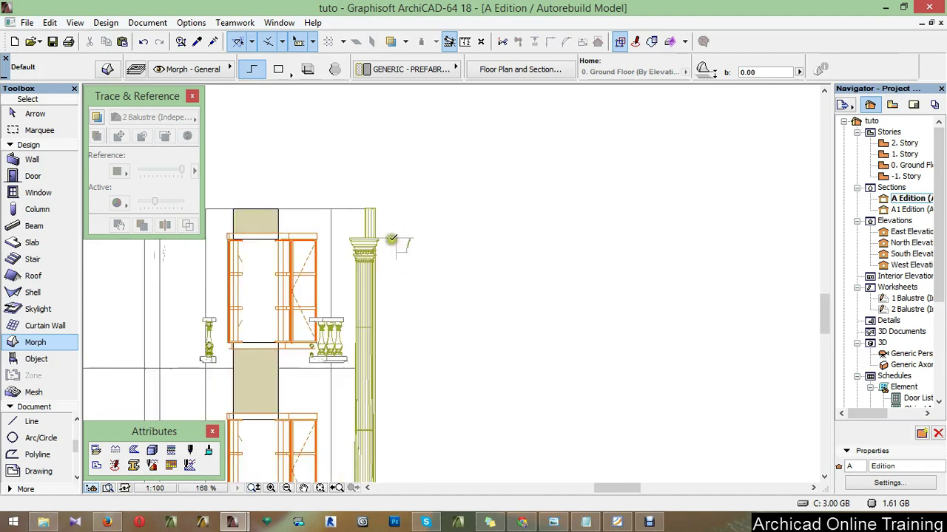
scroll(391, 239, up, 4)
scroll(391, 239, up, 3)
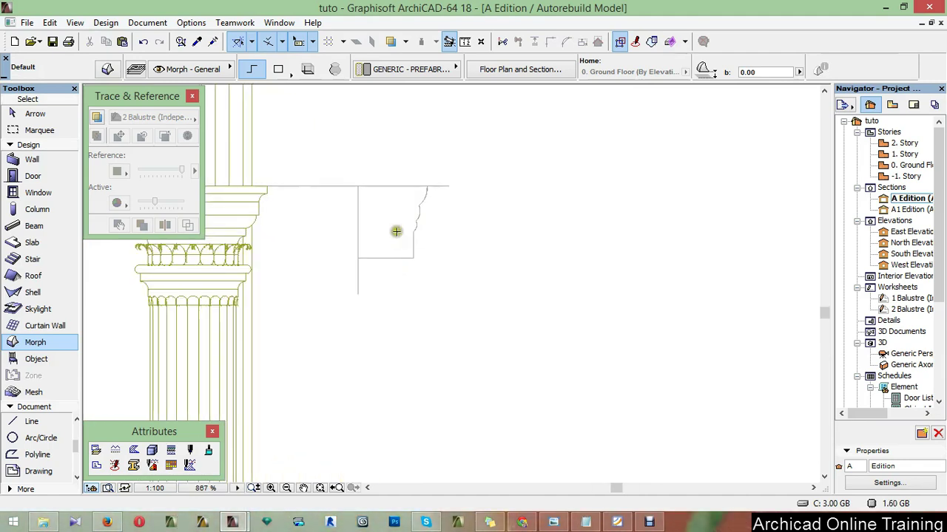
click(399, 233)
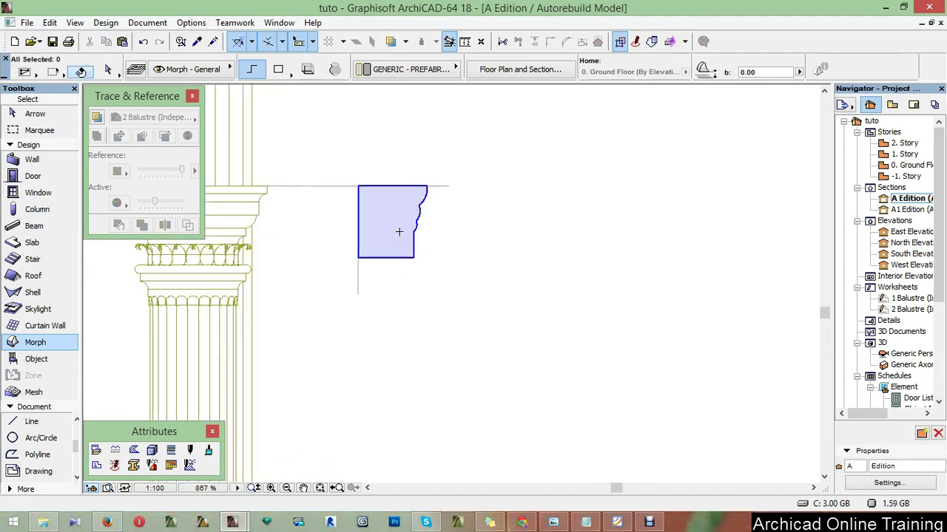
key(F5)
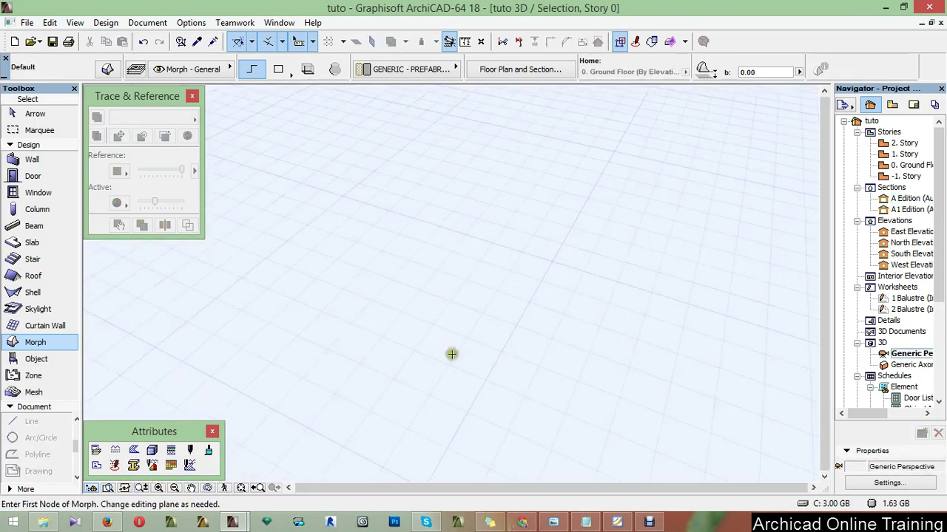
Orbit and zoom the 3D view until the capital profile Morph faces you as an upright sheet.
scroll(401, 366, down, 3)
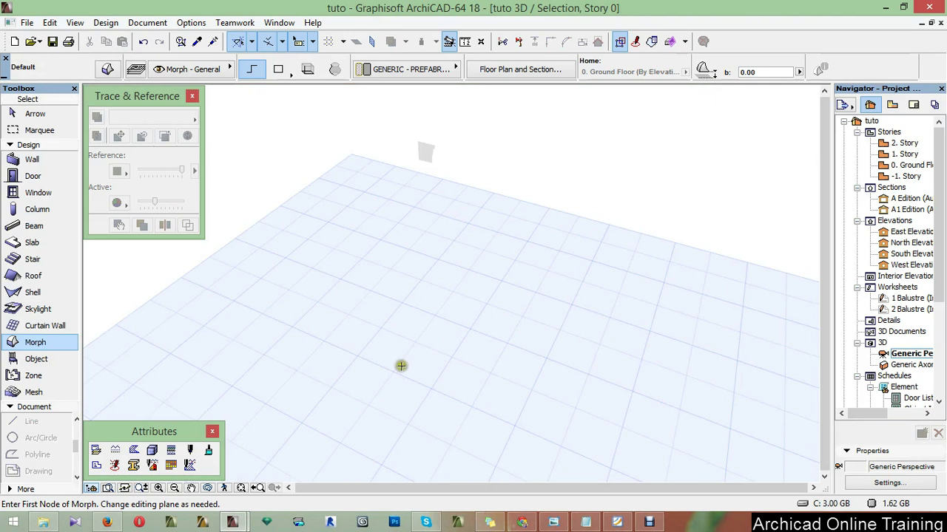
shift+middle_drag(401, 366, 333, 153)
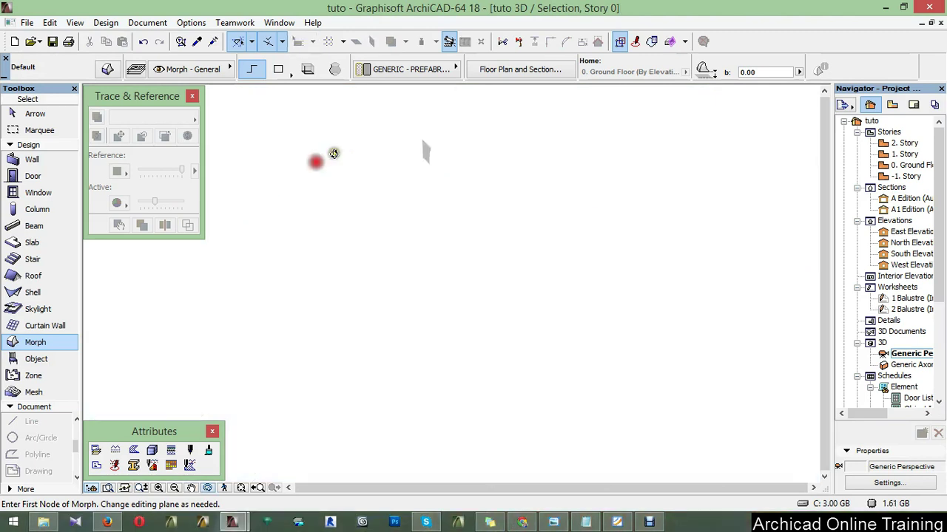
scroll(433, 154, up, 2)
scroll(425, 173, up, 2)
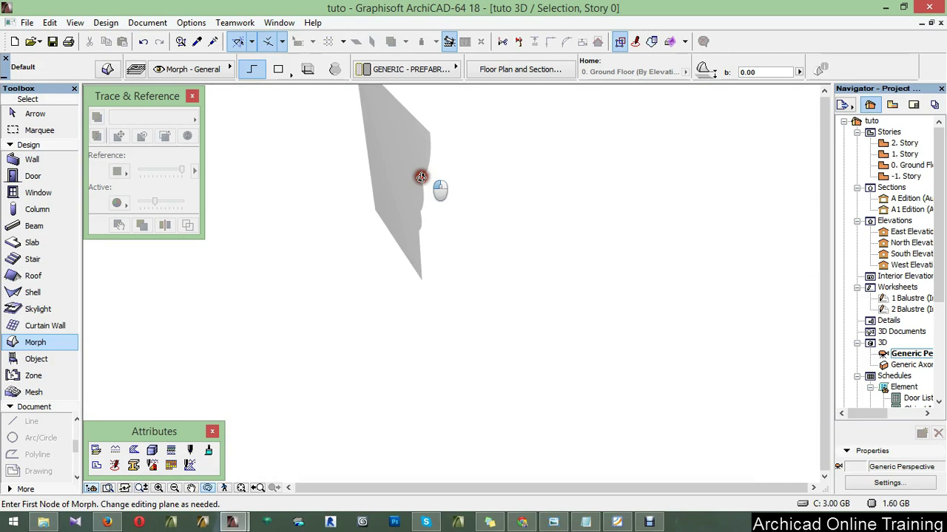
shift+middle_drag(420, 178, 332, 177)
scroll(397, 289, down, 5)
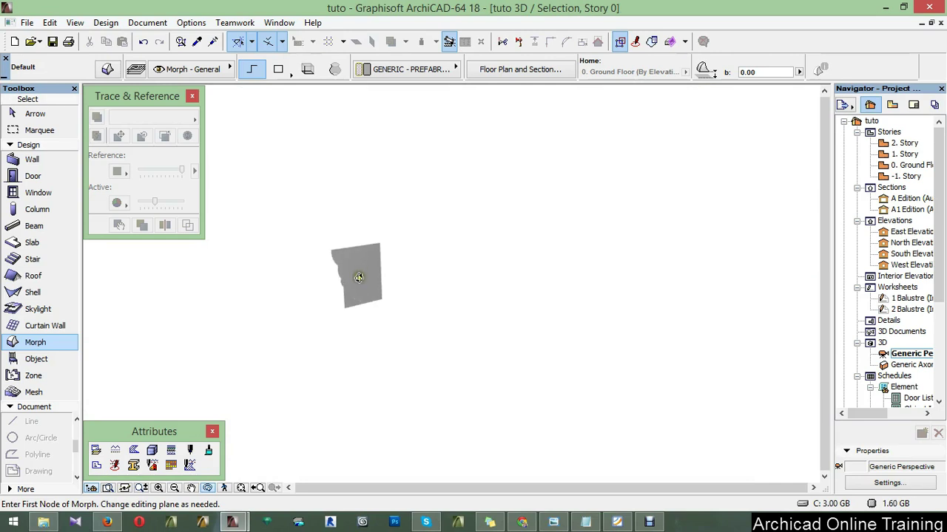
scroll(362, 274, up, 1)
scroll(366, 273, up, 1)
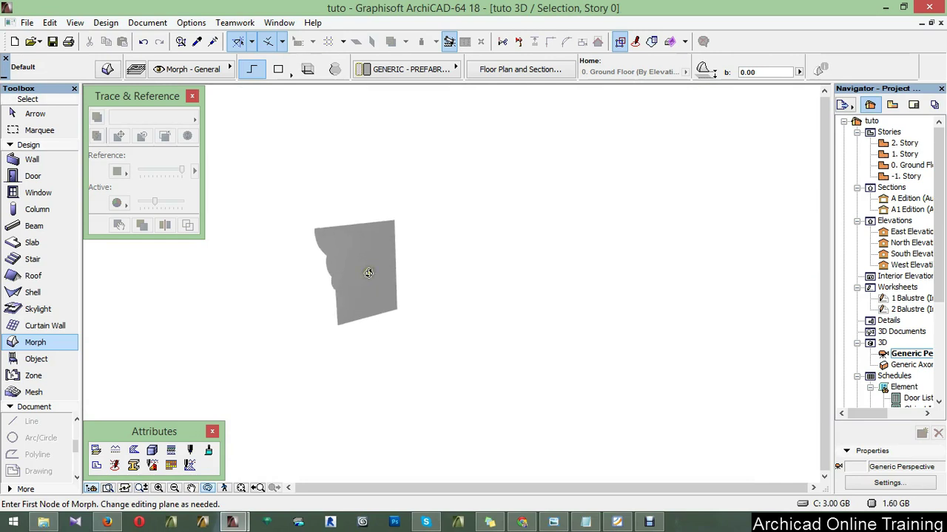
scroll(368, 273, up, 1)
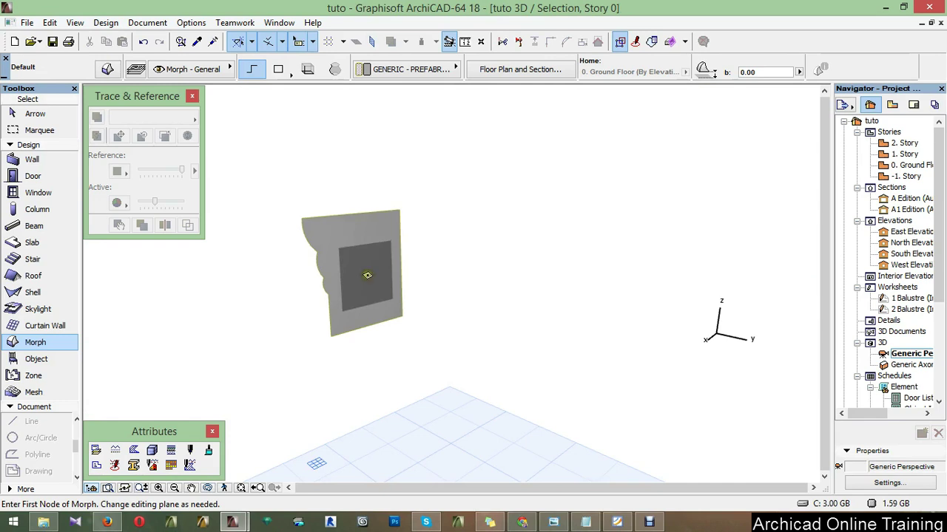
Push/pull the profile face 17 units into a solid moulded block.
key(shift)
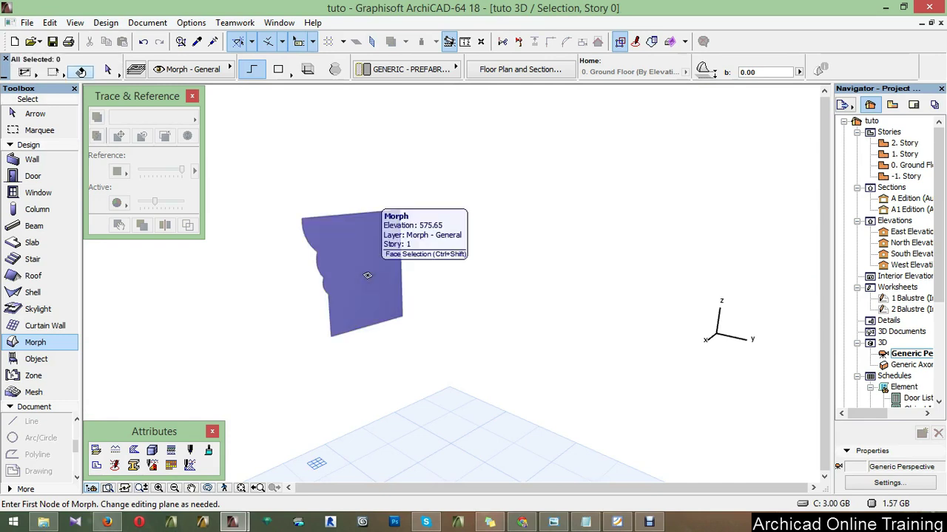
shift+click(368, 275)
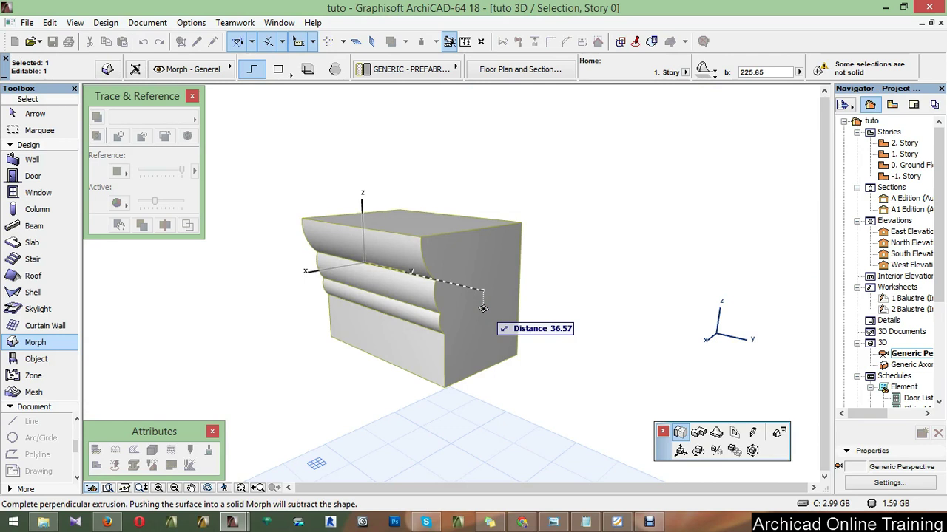
click(485, 305)
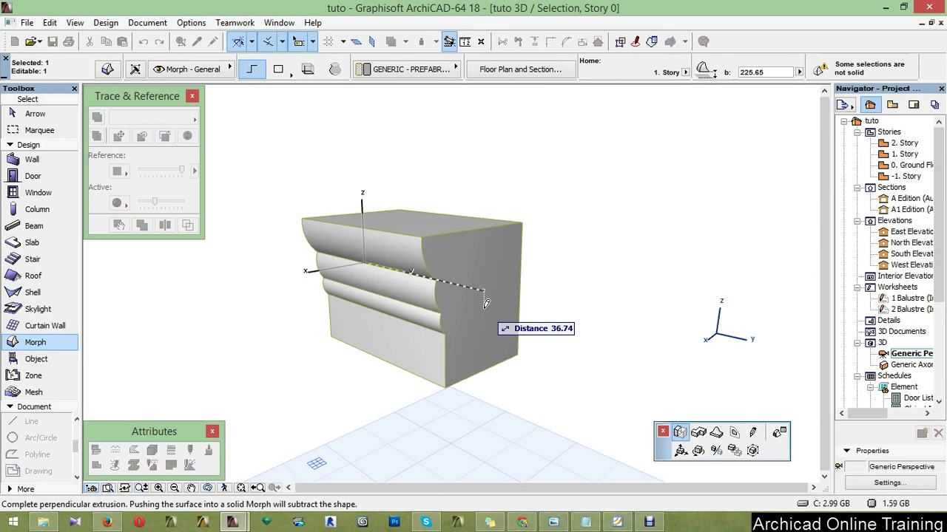
text(1)
text(7)
key(Return)
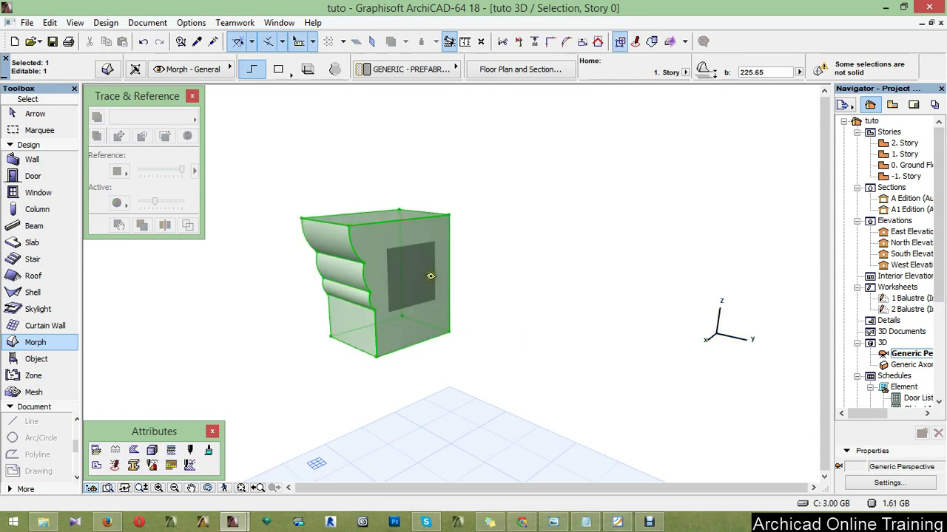
Zoom in on the pilaster's fluted square outline on the Ground Floor plan, then return to 3D.
key(F2)
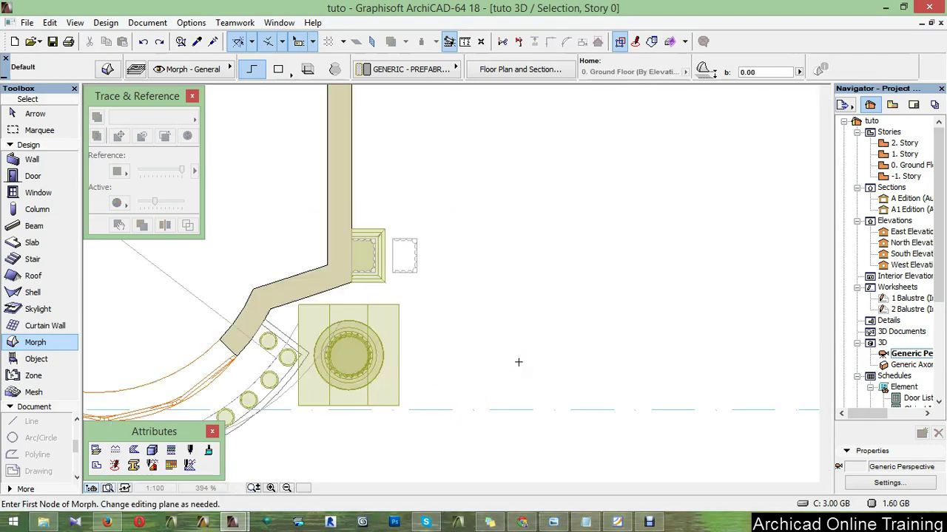
scroll(388, 264, up, 3)
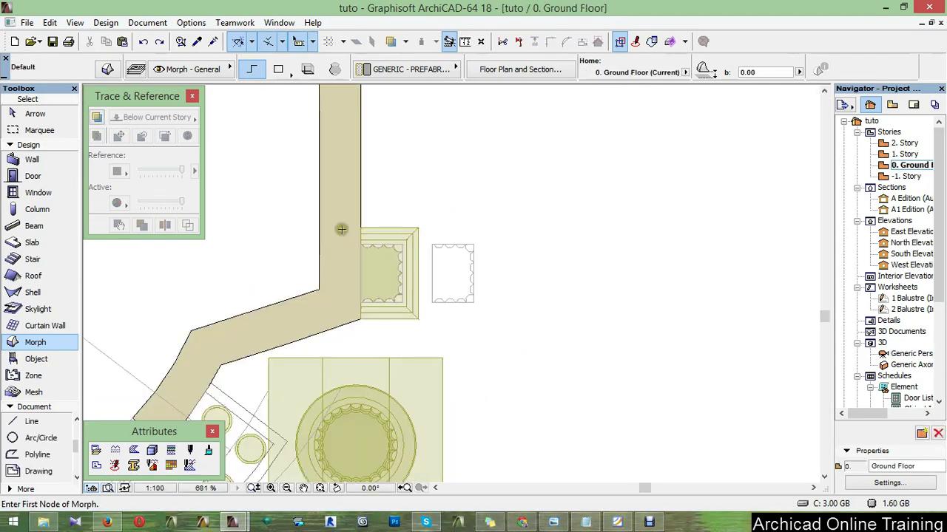
scroll(419, 274, up, 3)
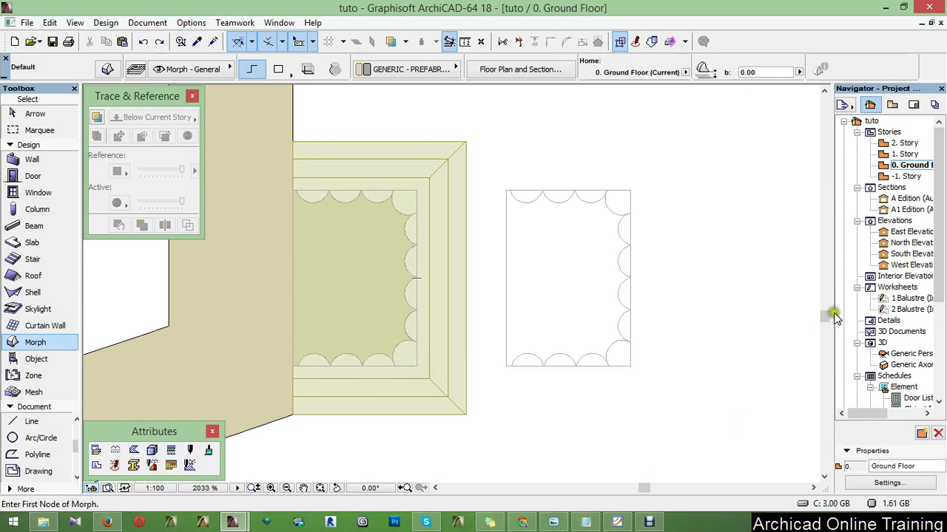
key(F3)
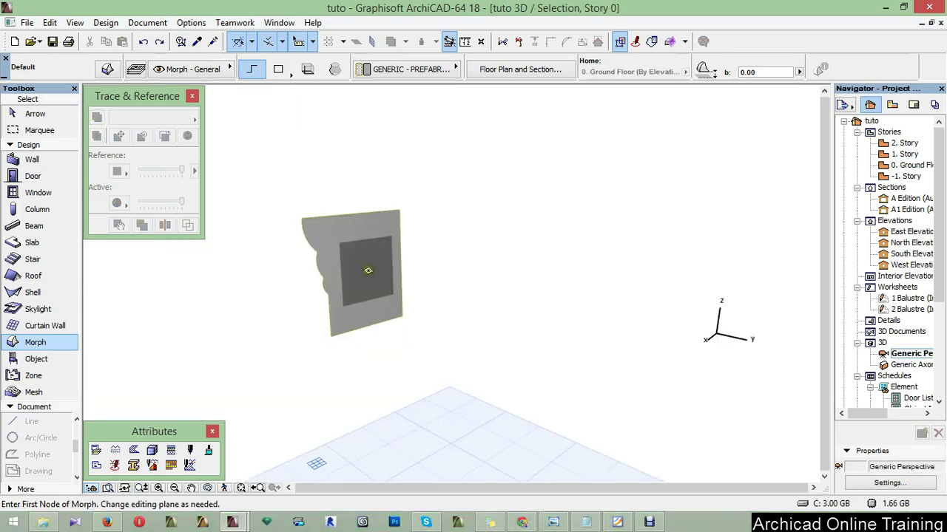
Start an extrusion path from the capital block's profile face with a 16-unit first leg.
click(368, 269)
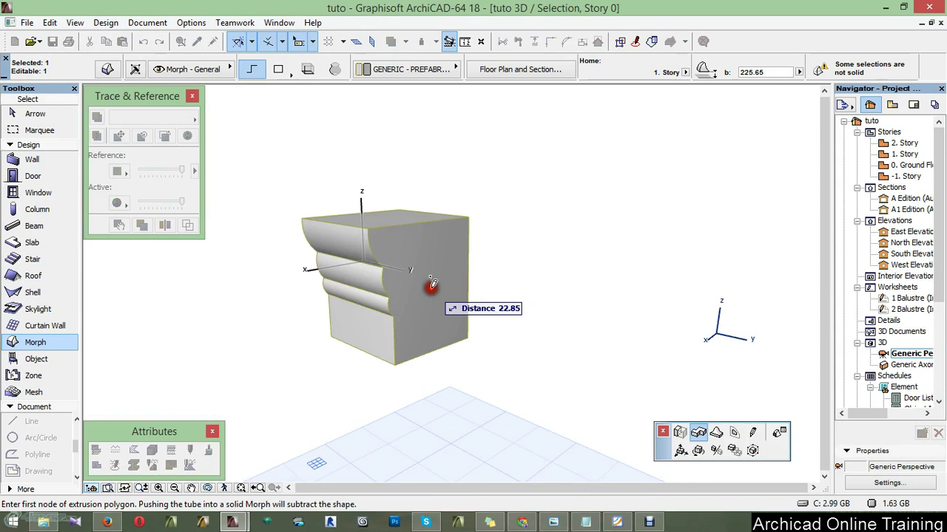
text(16)
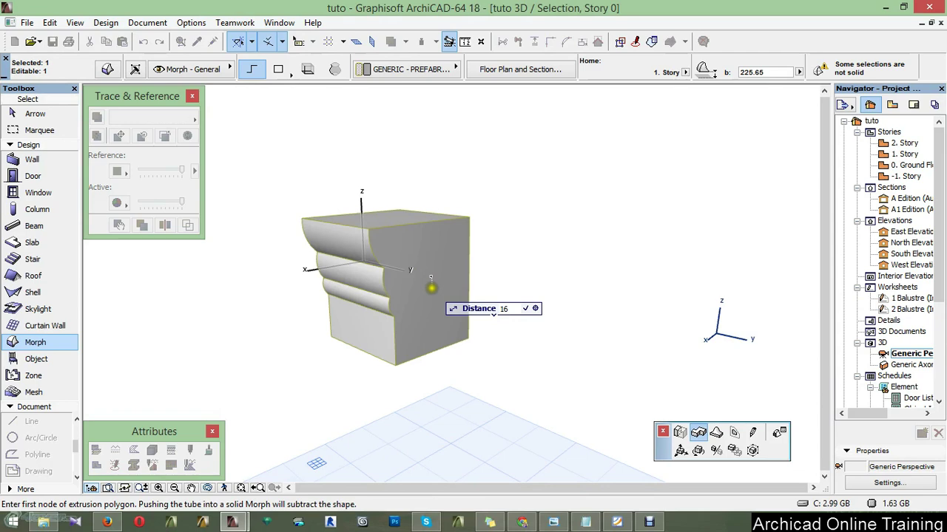
key(Return)
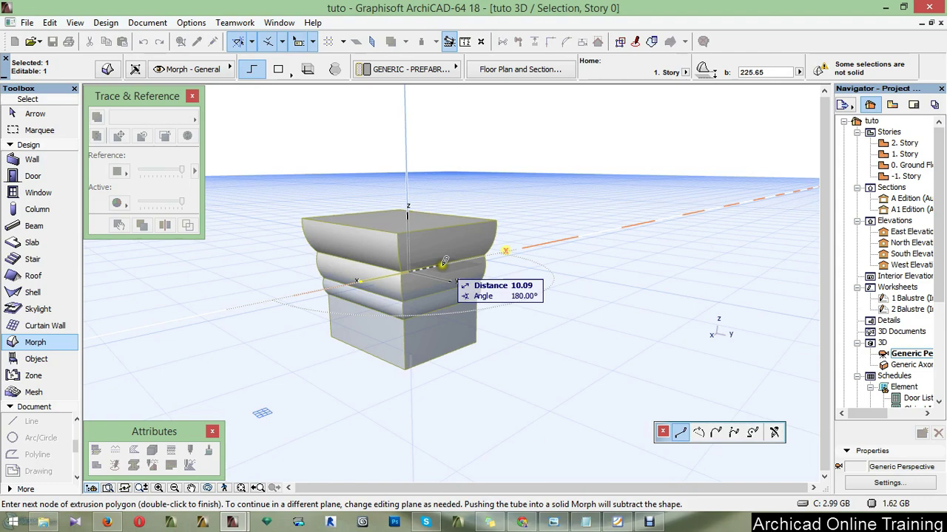
From a top view, add the corner path node to sweep the profile into a square ring, then delete it.
shift+middle_drag(445, 262, 471, 241)
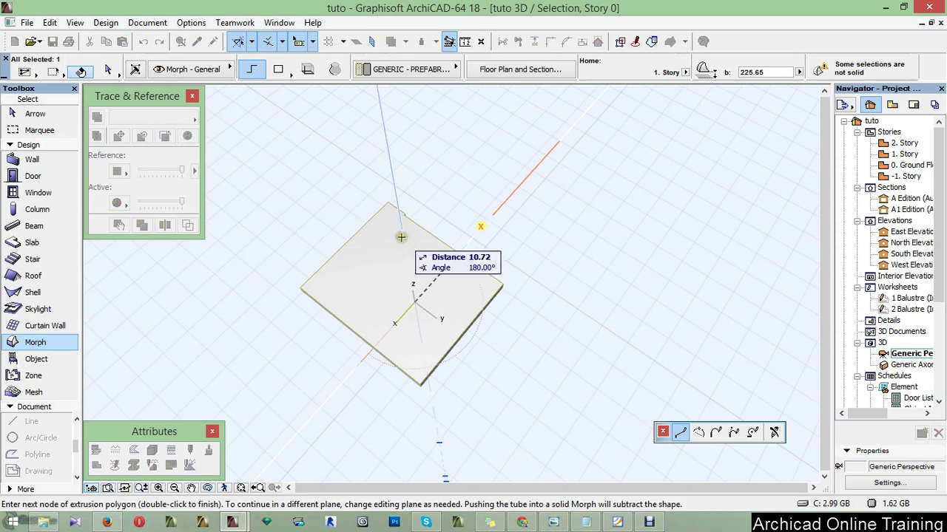
click(306, 168)
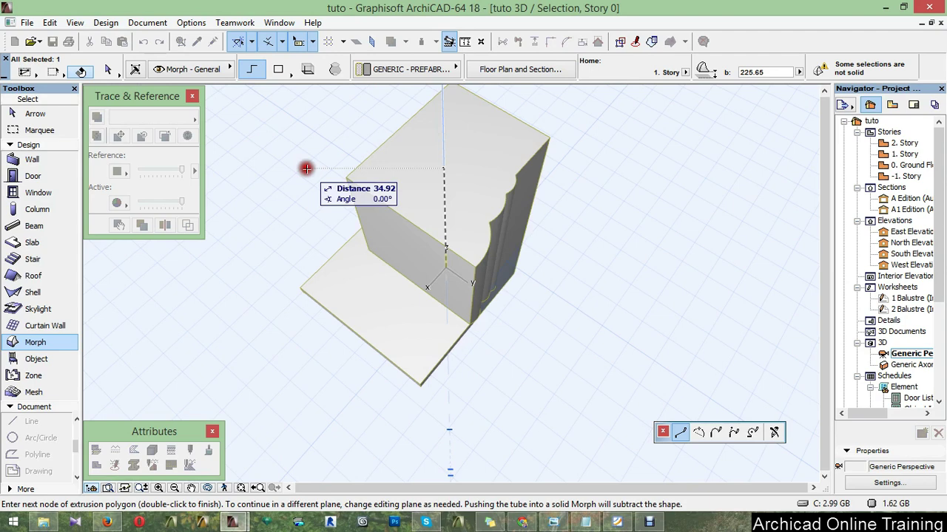
right_click(560, 226)
click(581, 370)
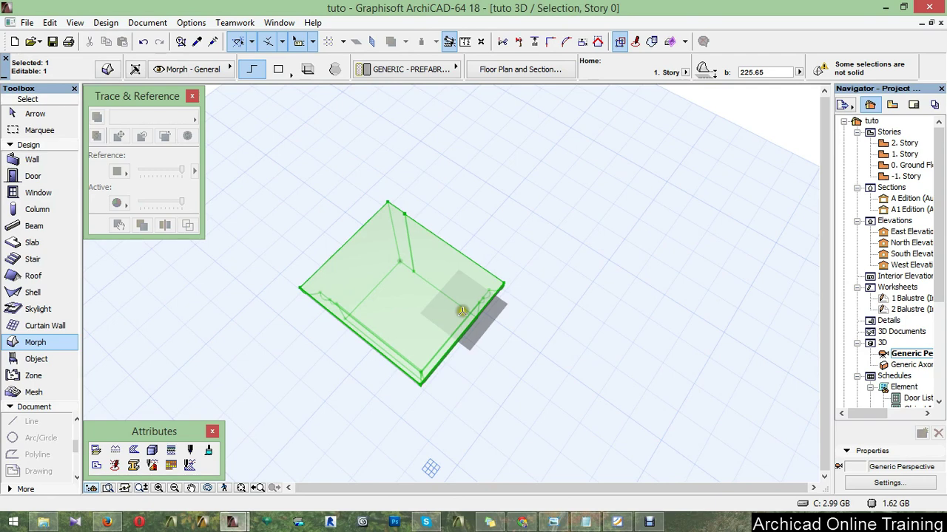
shift+middle_drag(462, 311, 369, 416)
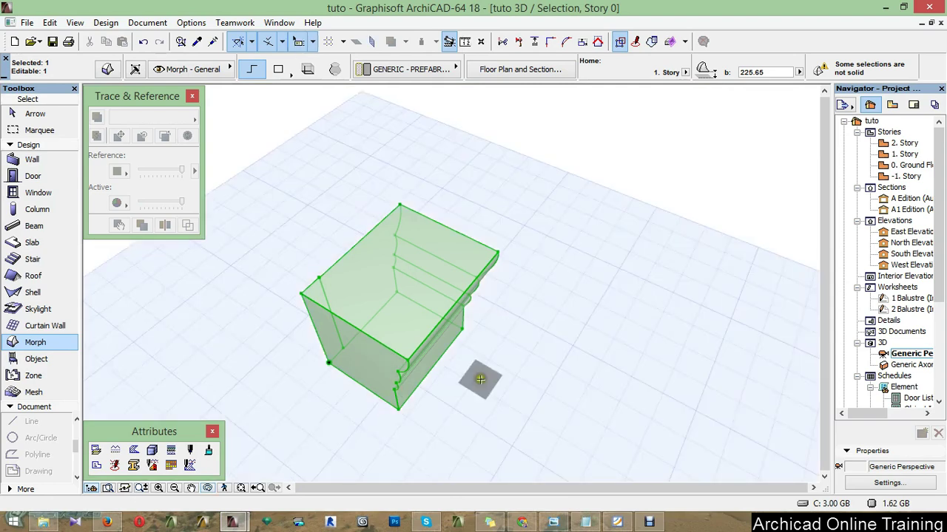
key(Delete)
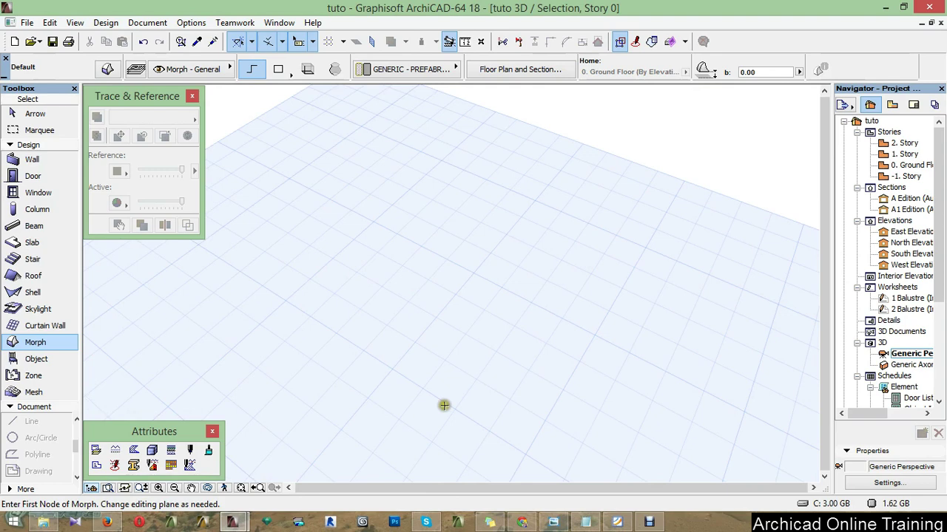
Undo the deletion and select the restored capital ring Morph.
key(ctrl+z)
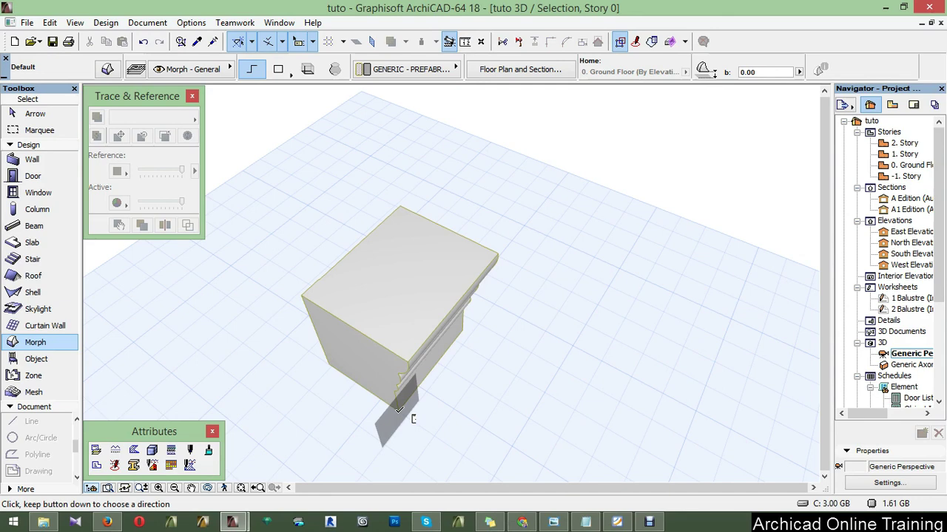
click(377, 371)
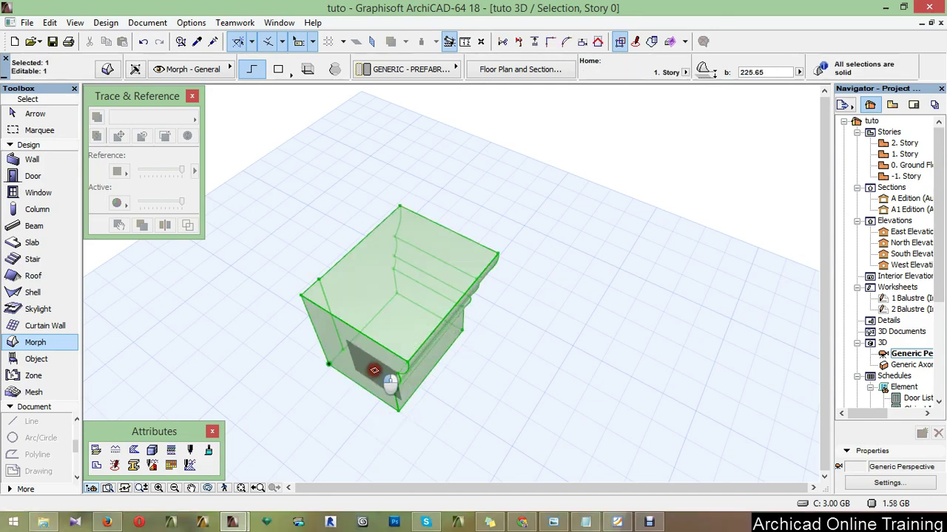
Draw a polygon over the capital's top recess and extrude it so the top is flat.
click(374, 370)
text(2)
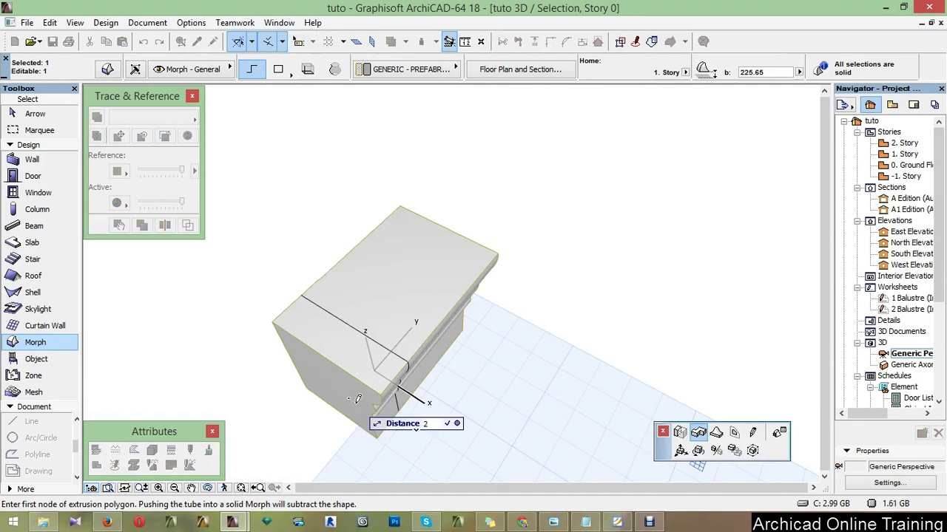
click(370, 375)
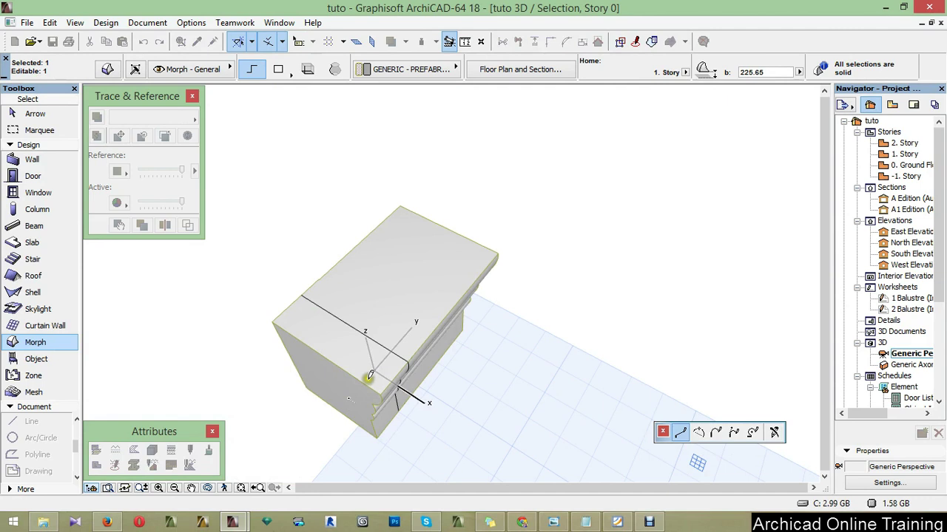
click(370, 375)
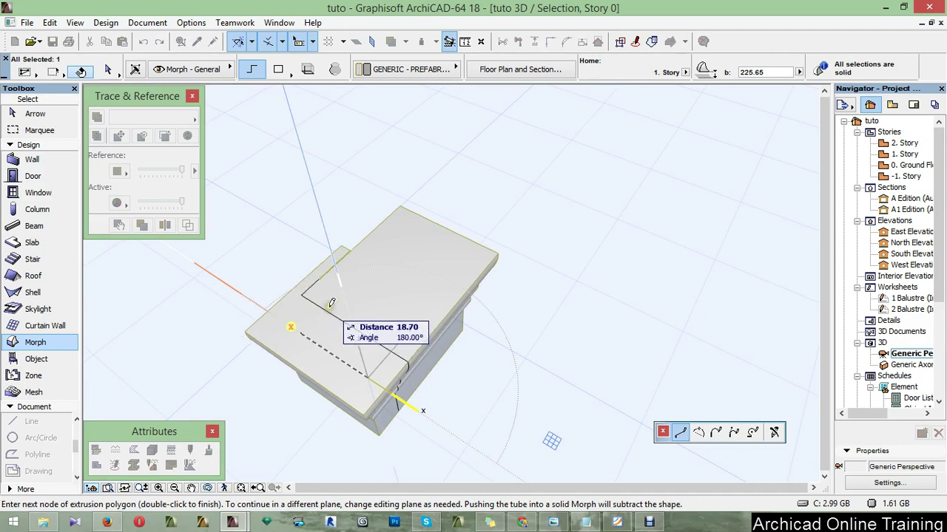
double_click(335, 308)
click(337, 312)
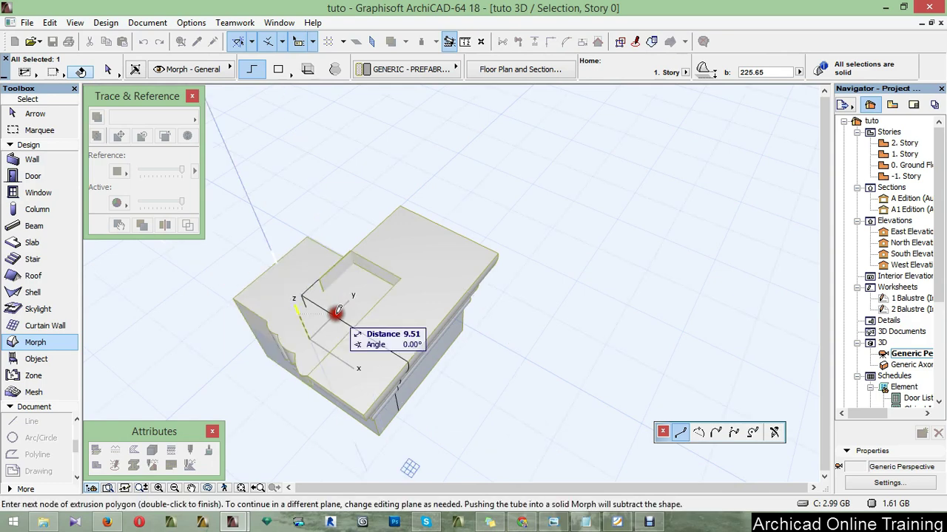
right_click(336, 312)
click(360, 386)
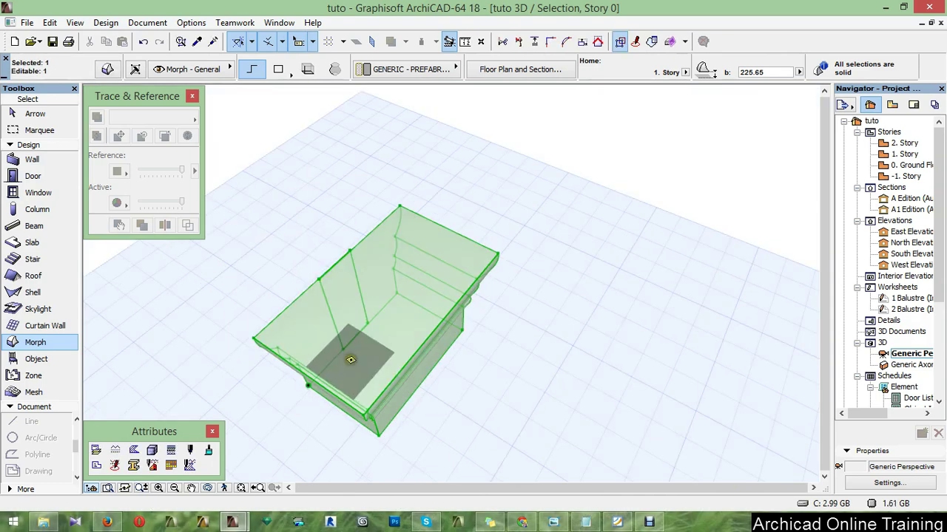
key(Escape)
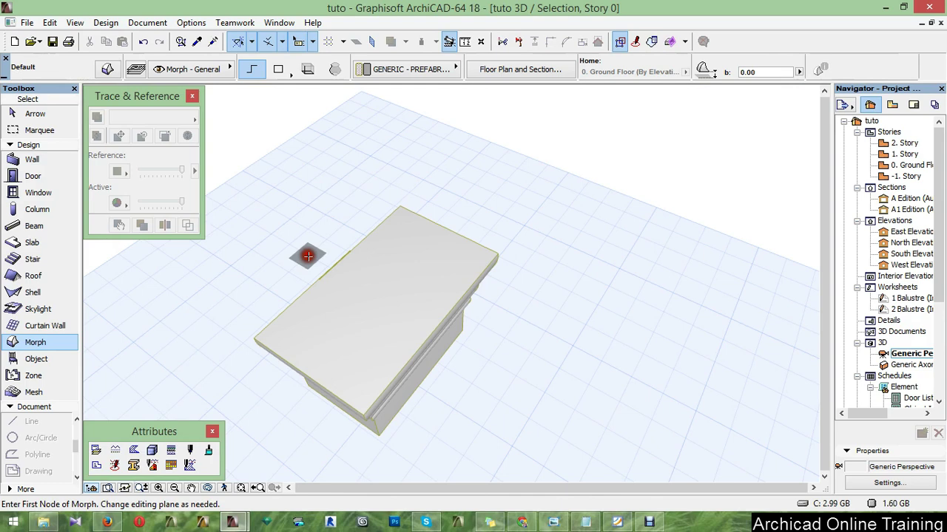
Push/pull a polygon on the capital Morph's profiled side face to extrude it perpendicularly.
mouse_move(308, 256)
shift+middle_down()
mouse_move(395, 402)
mouse_move(371, 347)
mouse_move(390, 386)
shift+middle_up()
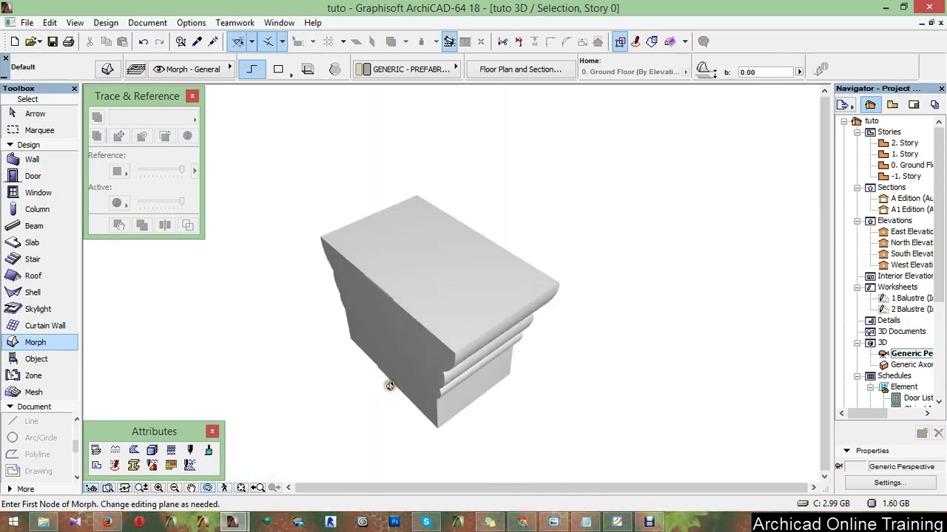
scroll(390, 386, up, 1)
scroll(386, 359, up, 1)
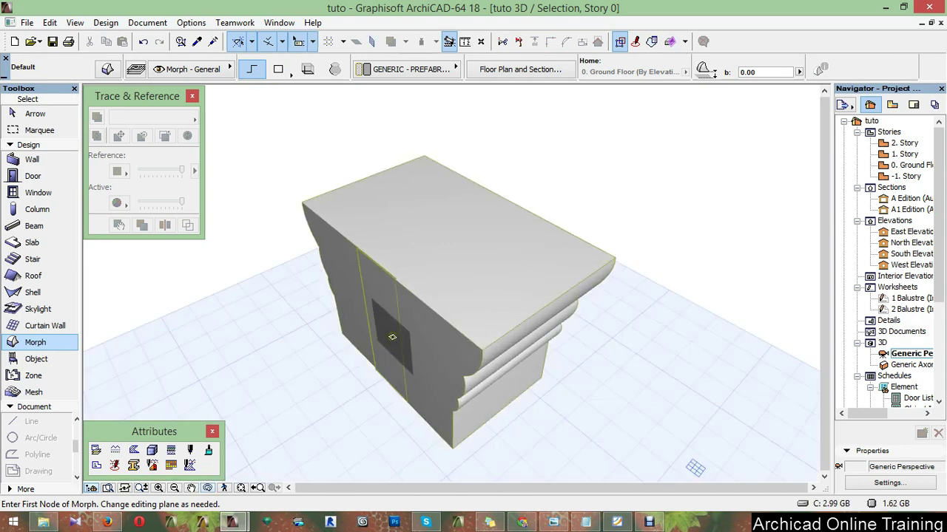
ctrl+shift+click(393, 339)
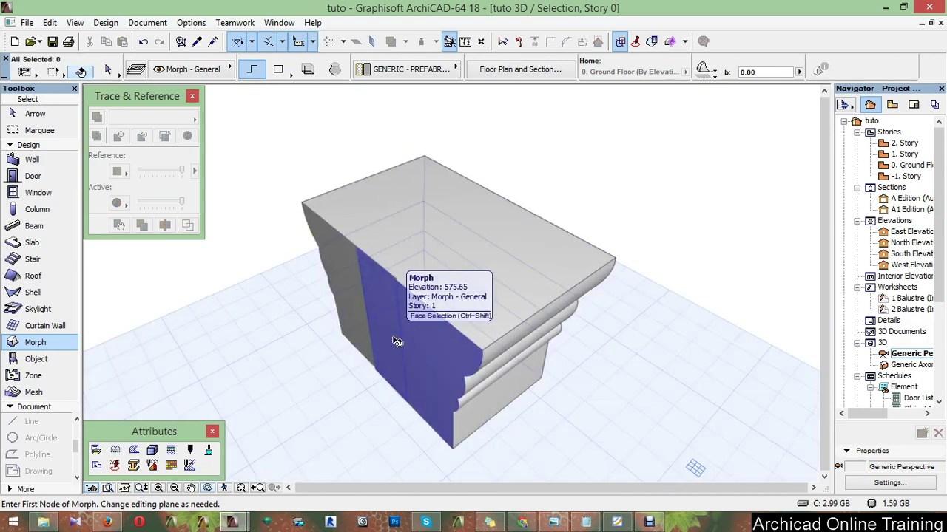
click(416, 335)
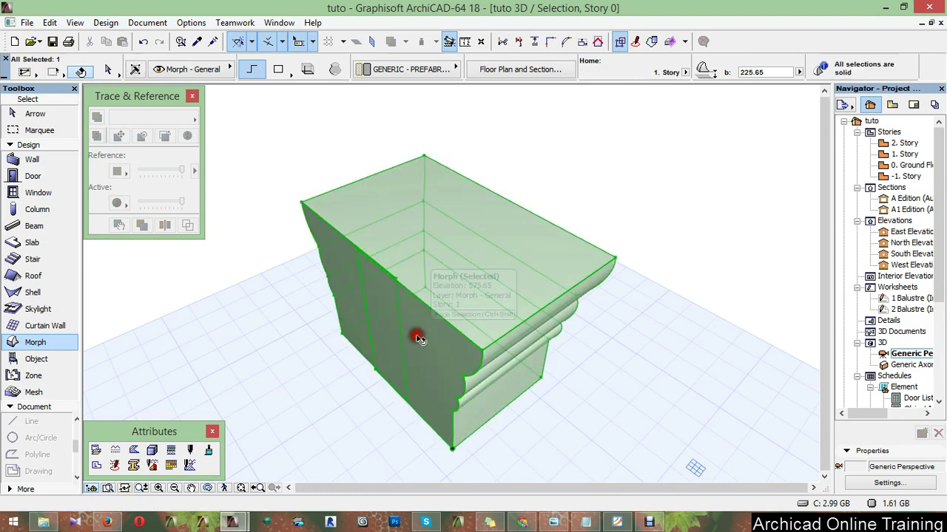
click(420, 340)
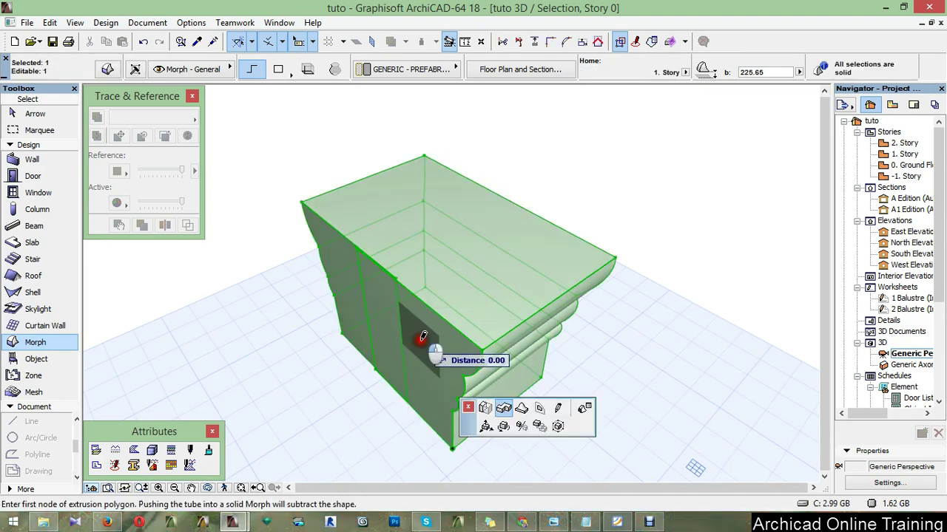
click(680, 431)
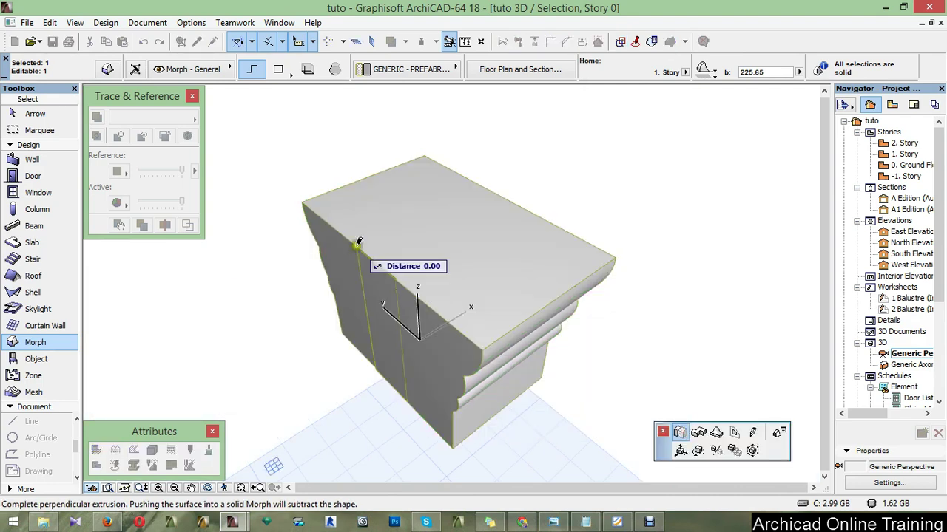
click(303, 198)
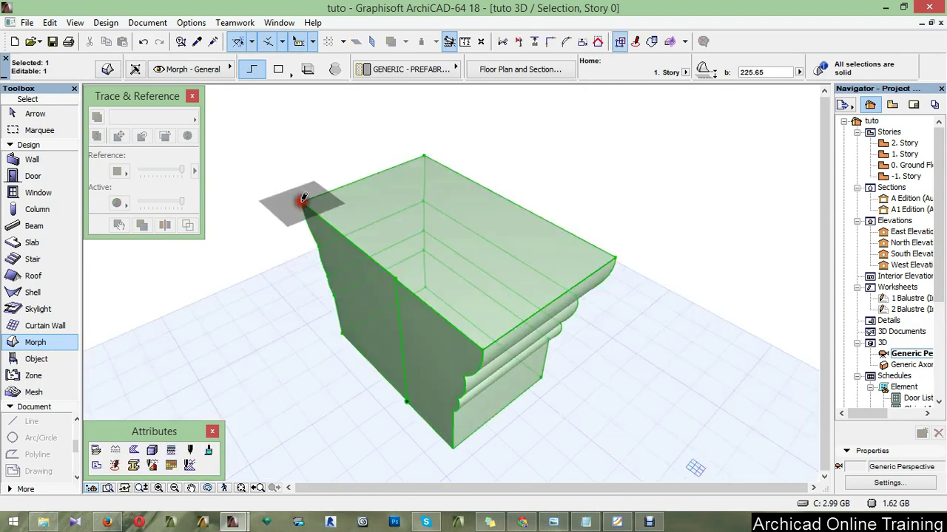
key(Escape)
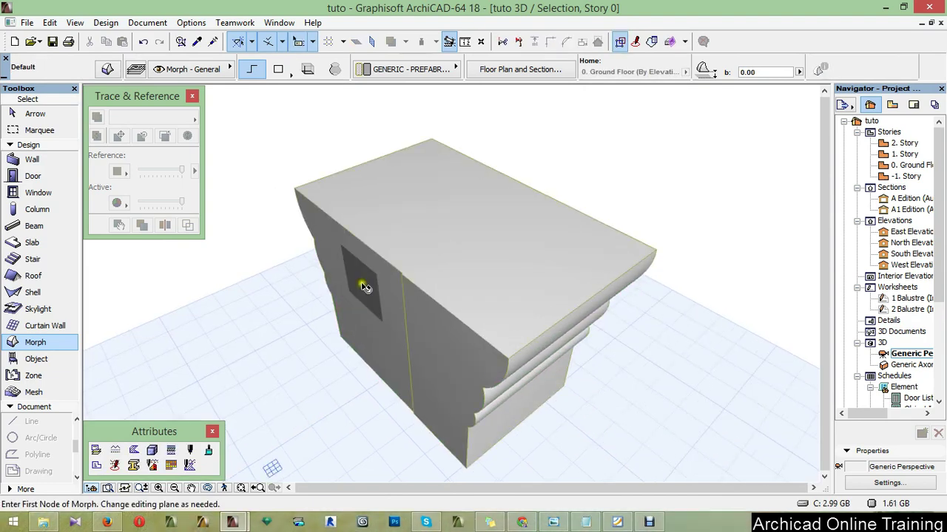
Extrude a second polygon on the capital's side face perpendicularly.
click(364, 287)
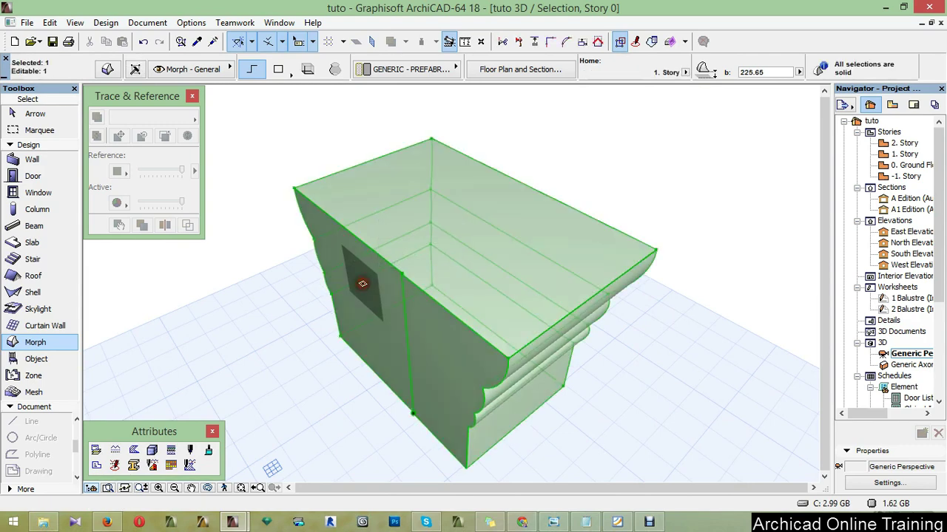
click(364, 278)
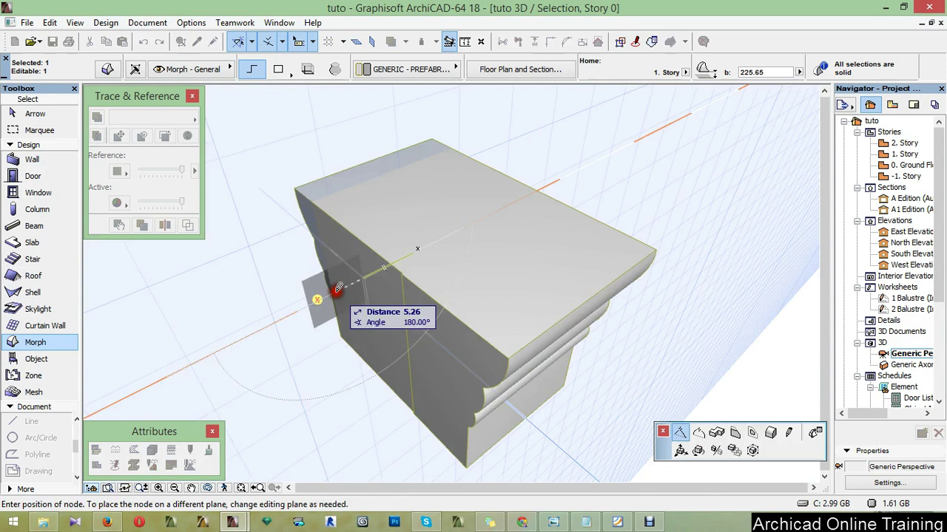
click(340, 284)
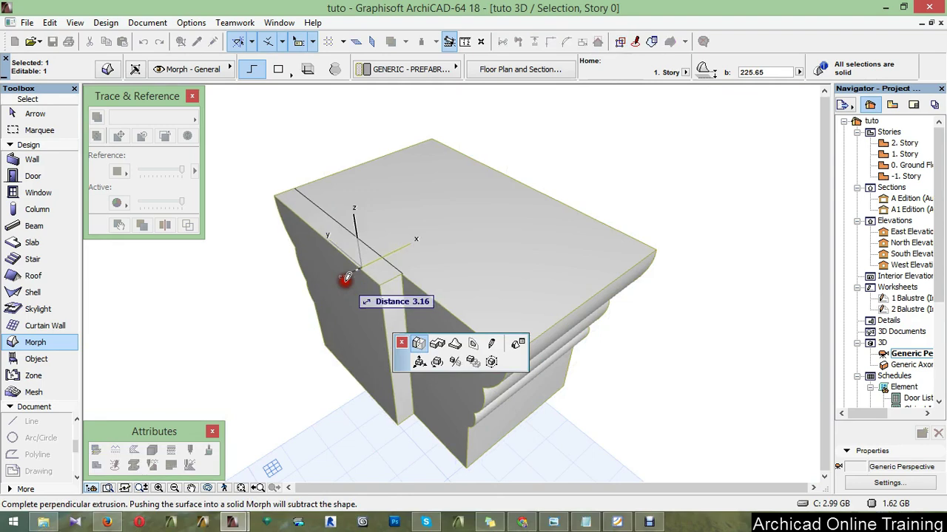
click(741, 379)
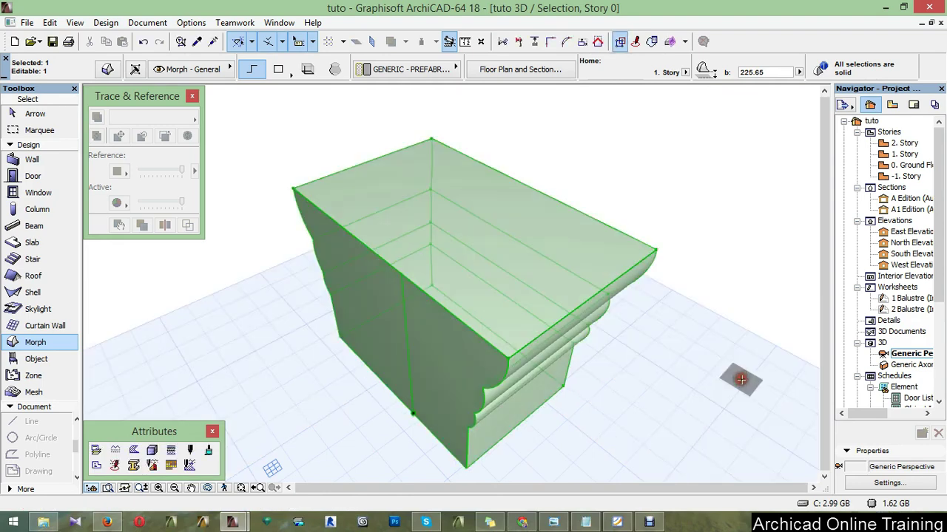
key(ctrl+a)
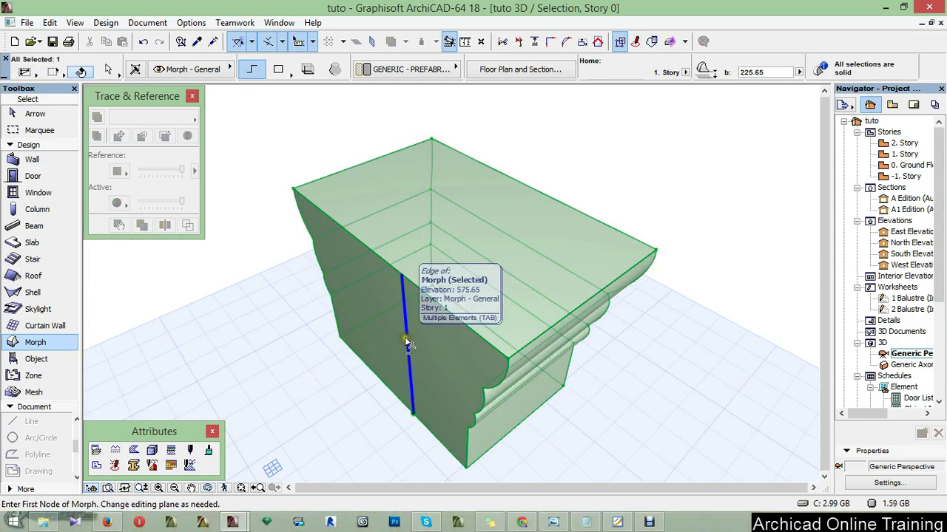
key(Escape)
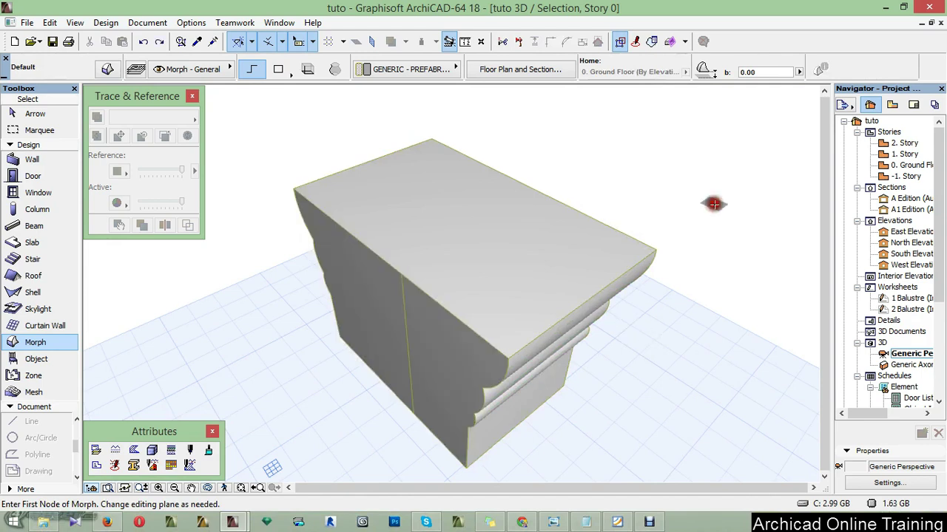
Set the editing plane on the capital's lower front face and start measuring with M.
scroll(380, 292, down, 1)
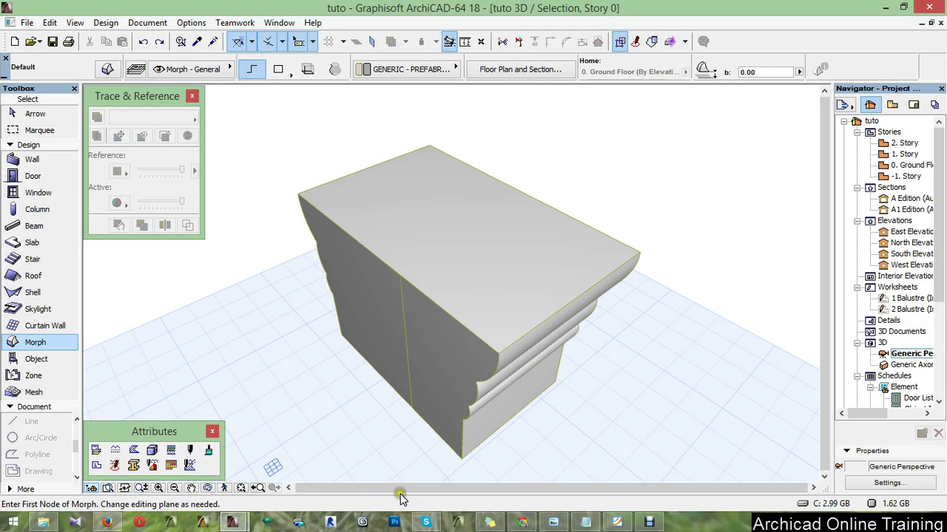
click(342, 332)
key(m)
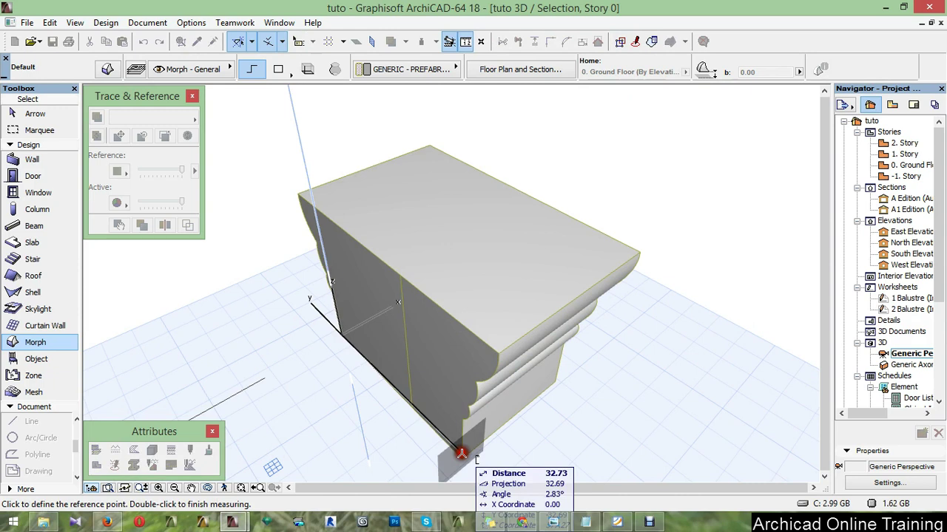
Open the 1. Story floor plan from the Navigator.
double_click(909, 165)
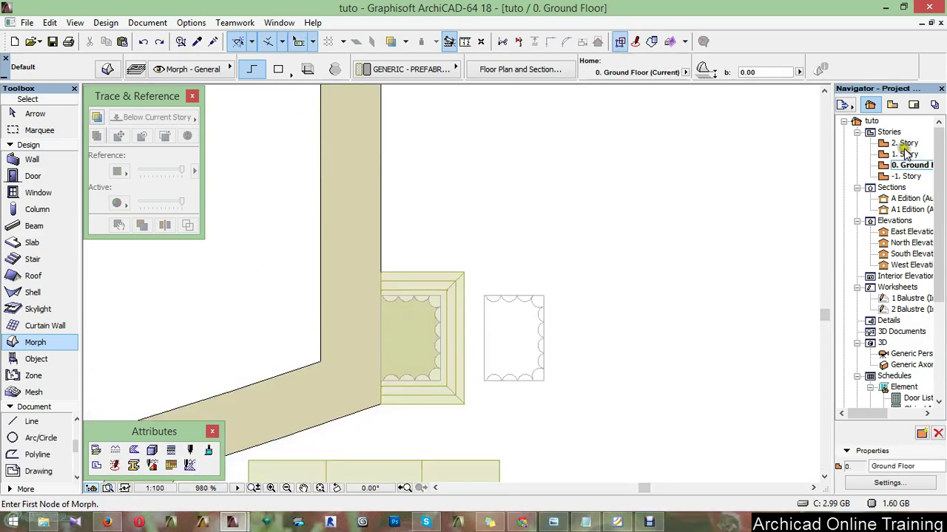
click(904, 144)
double_click(905, 148)
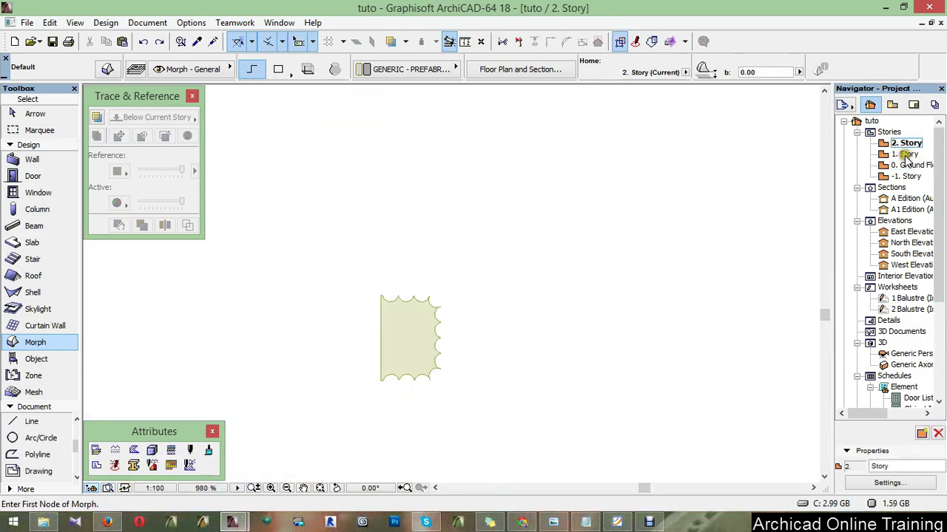
double_click(906, 154)
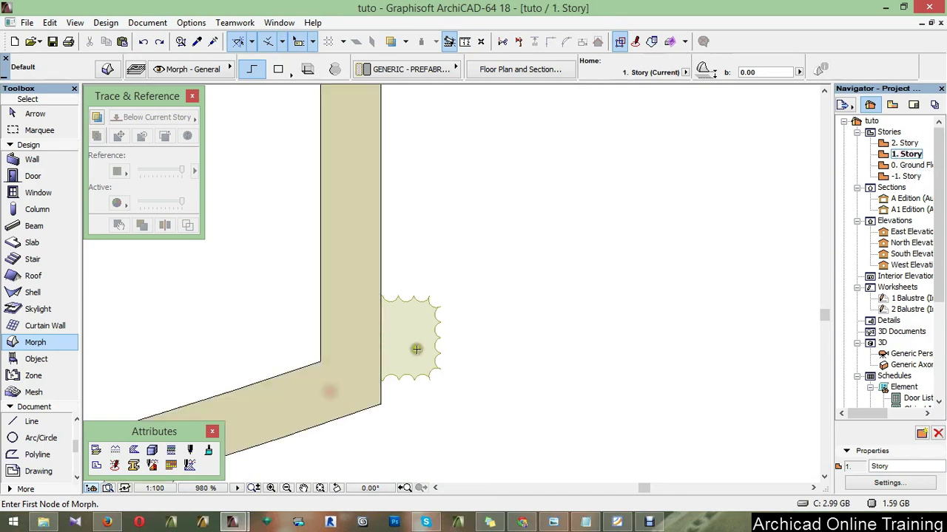
scroll(417, 349, down, 3)
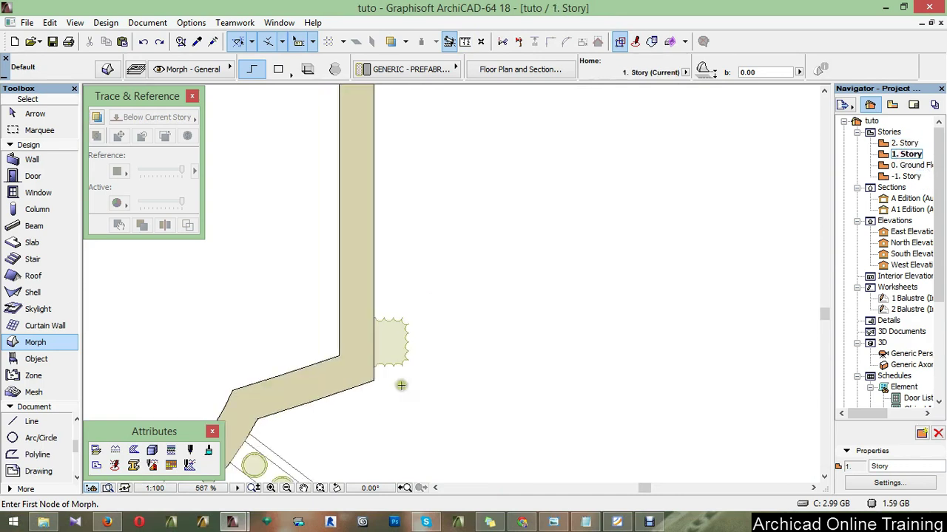
scroll(401, 385, up, 1)
scroll(401, 386, up, 1)
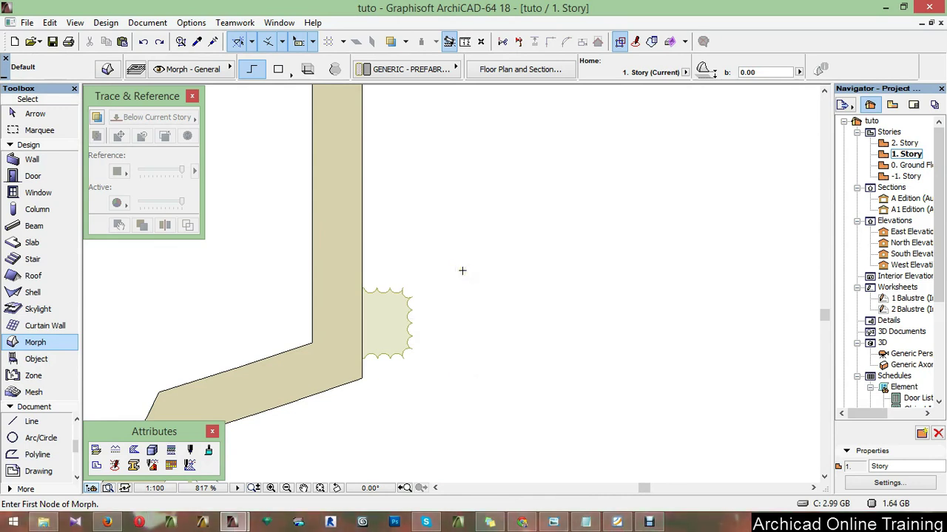
Change the Floor Plan Cut Plane height from 110 to 310.
click(147, 22)
click(190, 217)
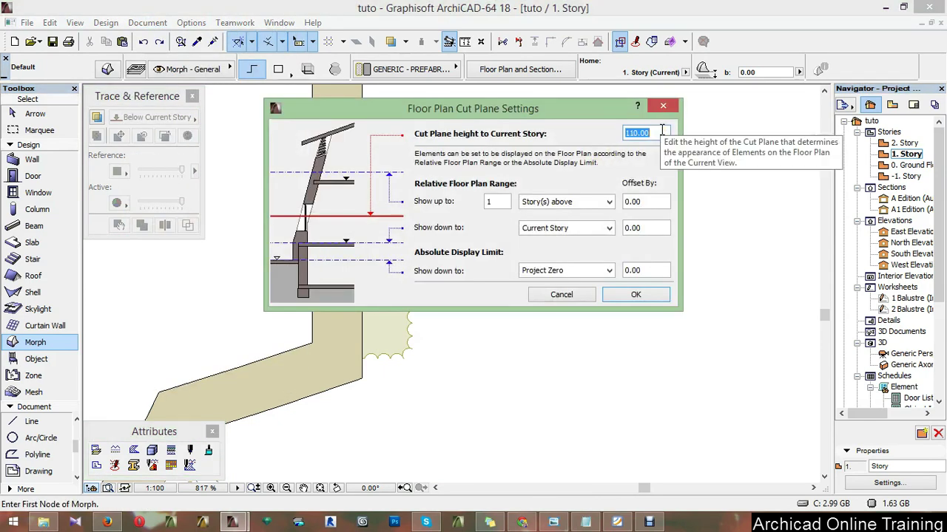
text(310)
key(Return)
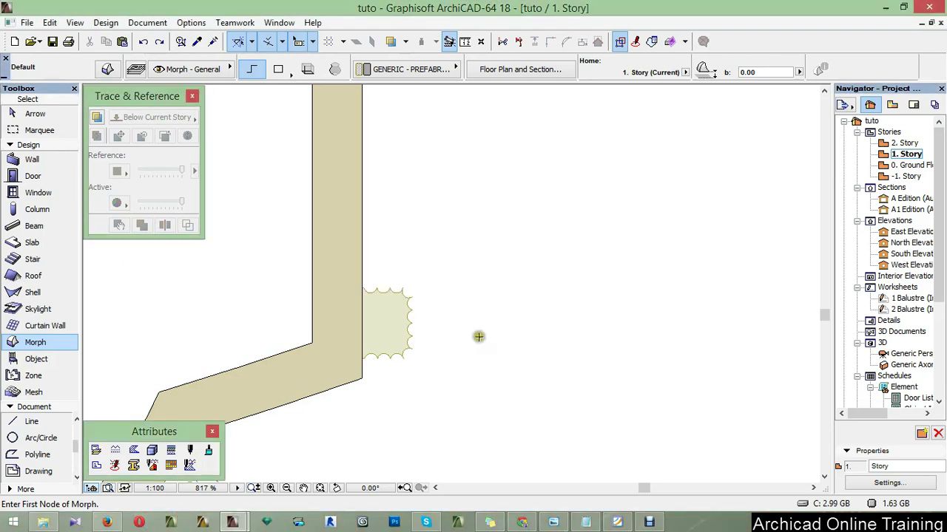
scroll(386, 321, down, 3)
scroll(420, 277, down, 2)
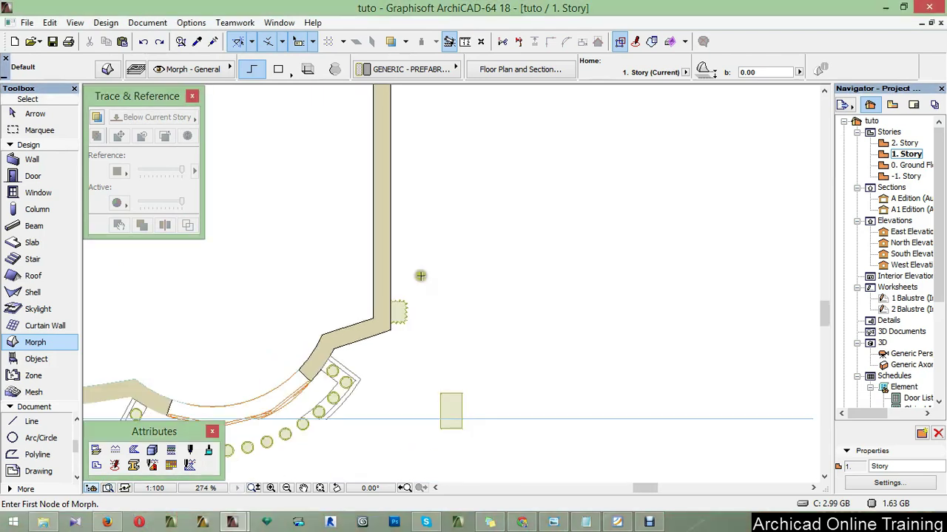
scroll(449, 427, up, 2)
scroll(449, 426, up, 2)
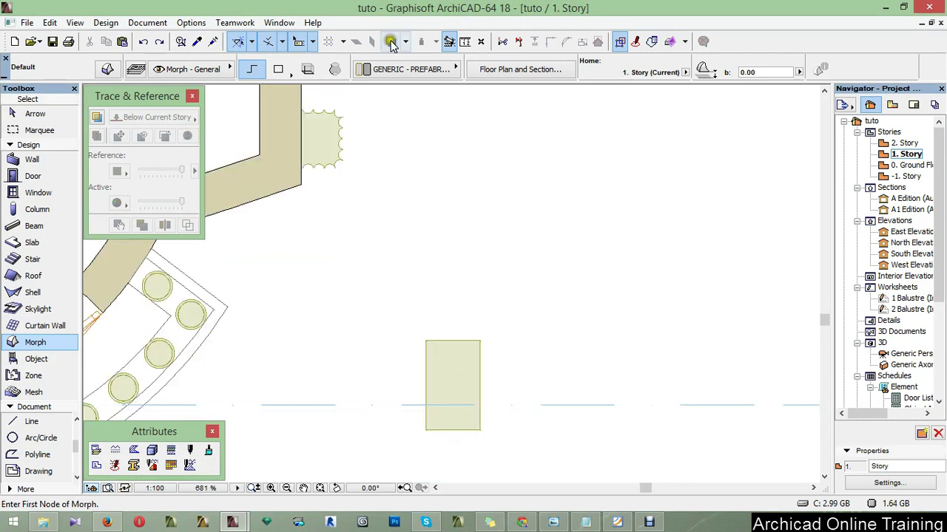
Trace the story below the current one and select the rectangular pilaster morph.
click(97, 117)
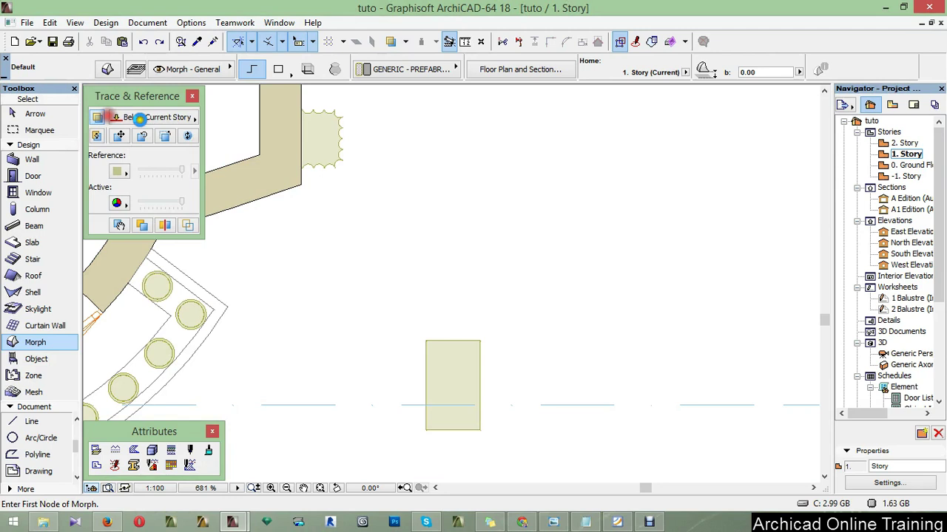
click(139, 119)
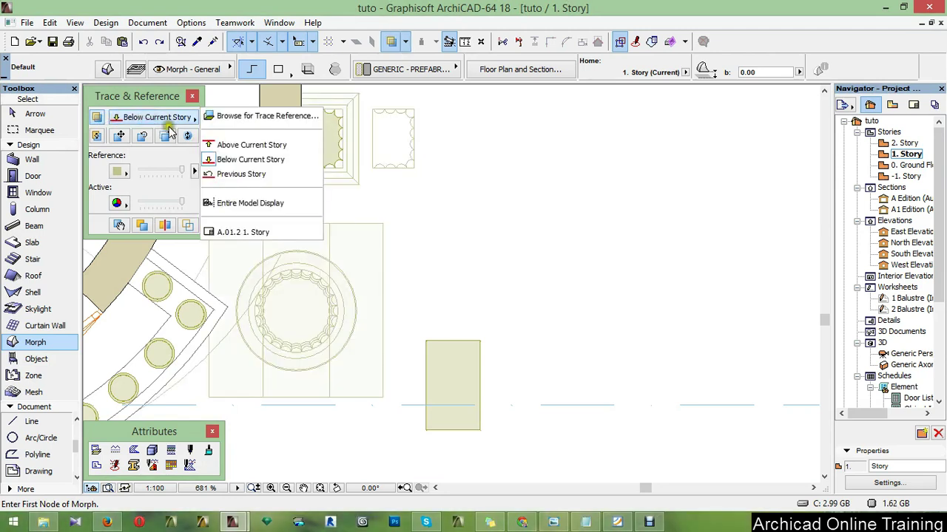
click(460, 171)
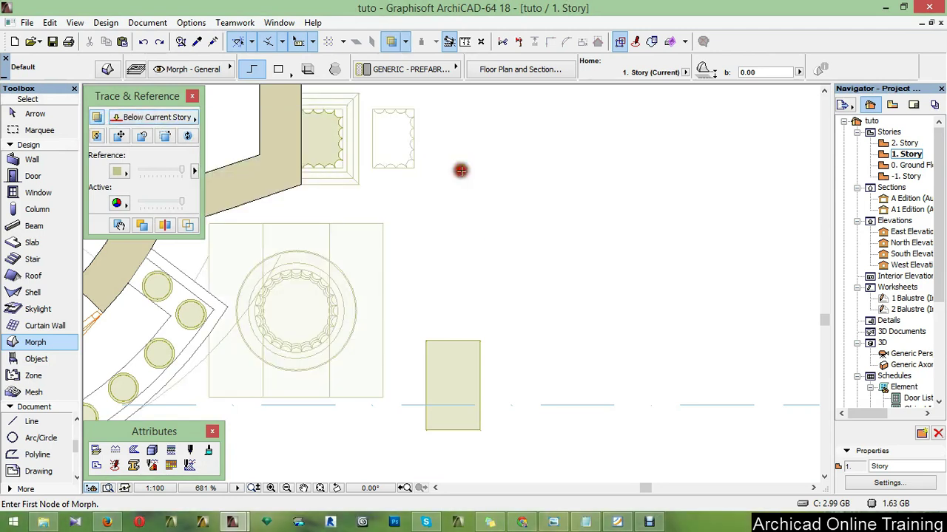
click(443, 390)
click(440, 386)
scroll(448, 406, up, 3)
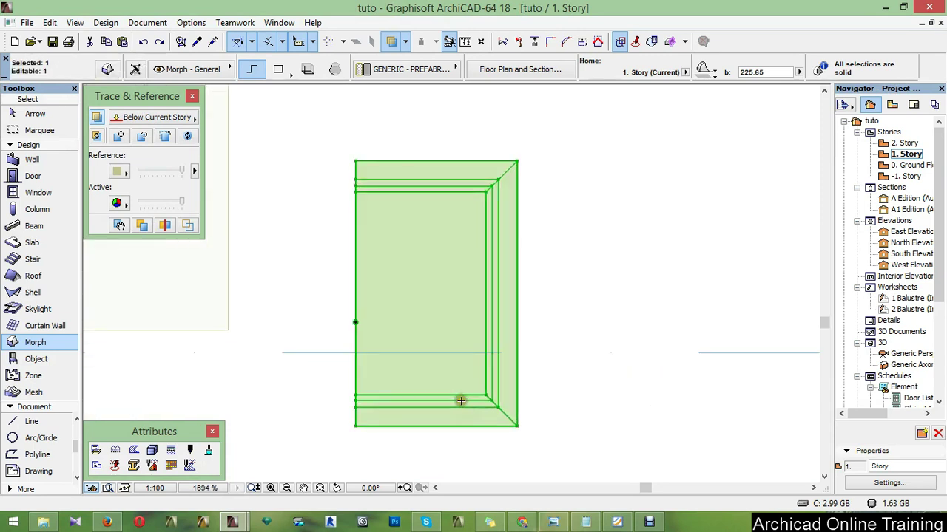
scroll(466, 406, up, 2)
scroll(482, 405, up, 2)
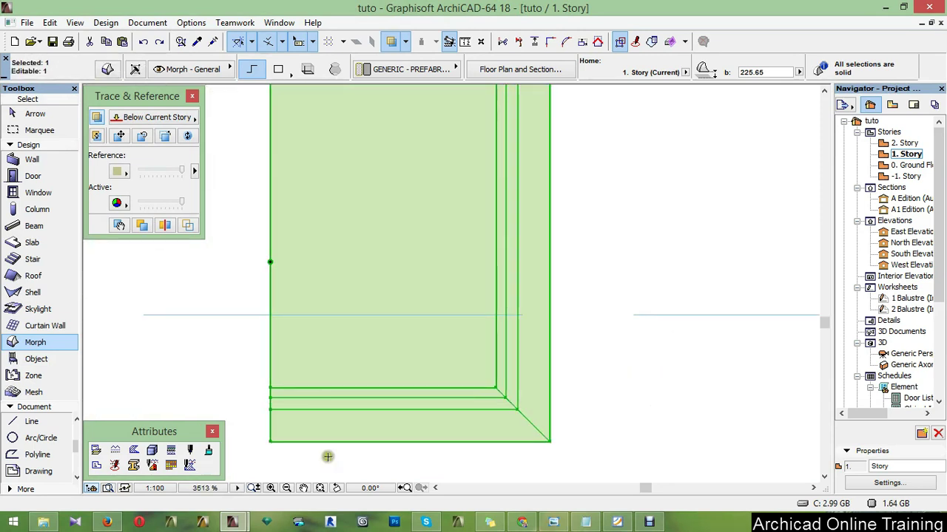
scroll(325, 449, down, 2)
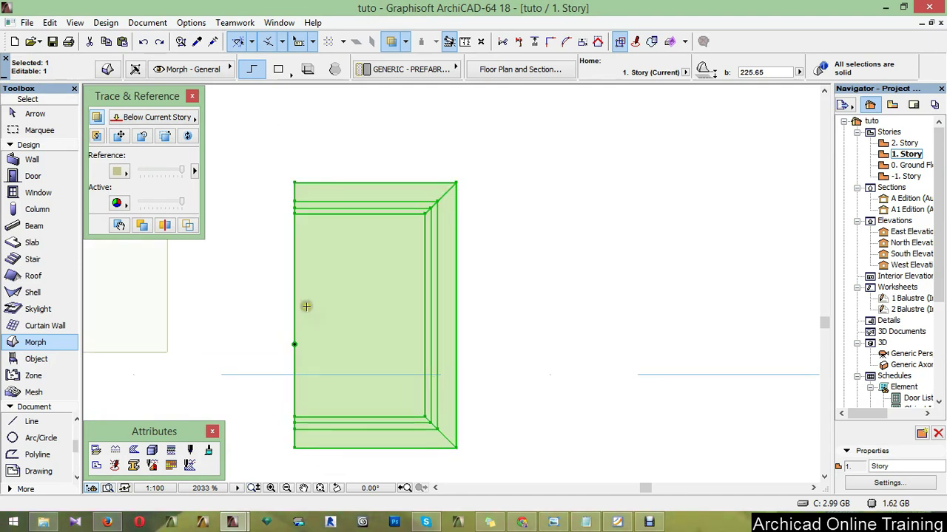
Drag the morph by its back edge against the wall face, then view it in 3D.
key(ctrl+d)
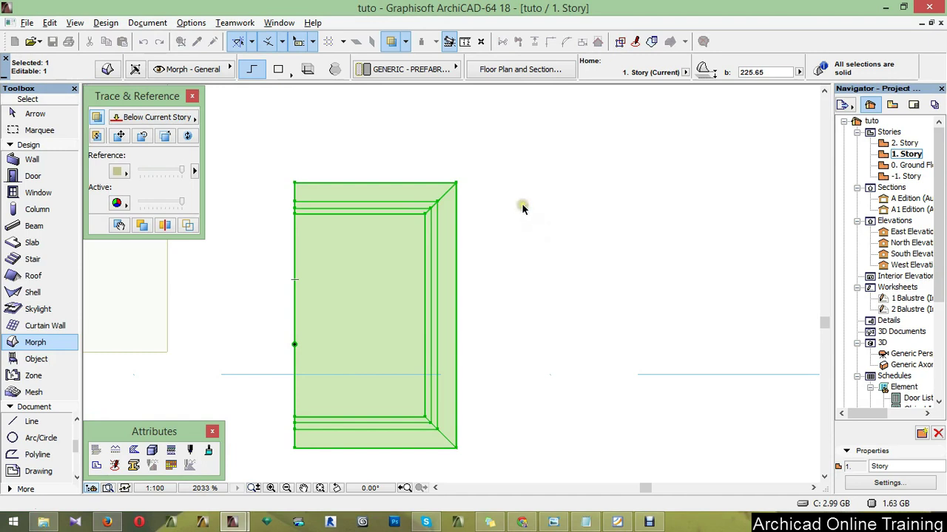
click(294, 182)
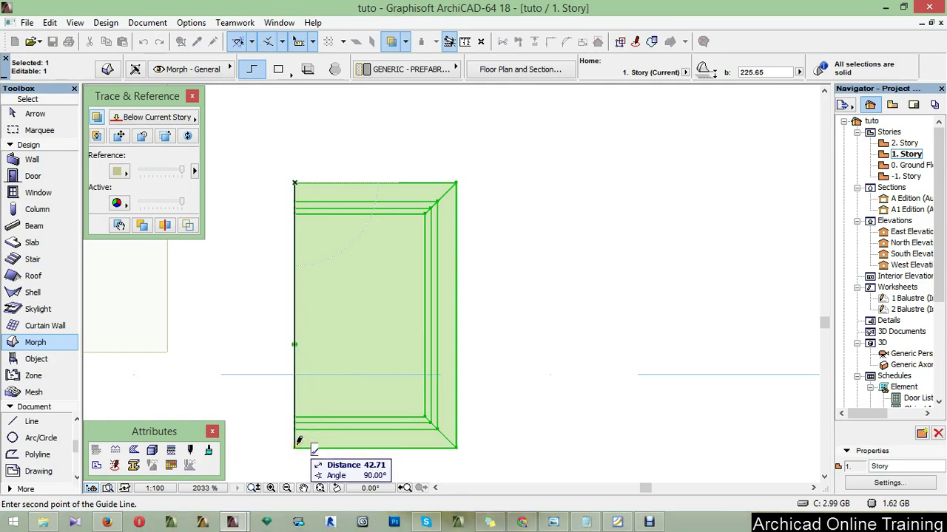
click(296, 442)
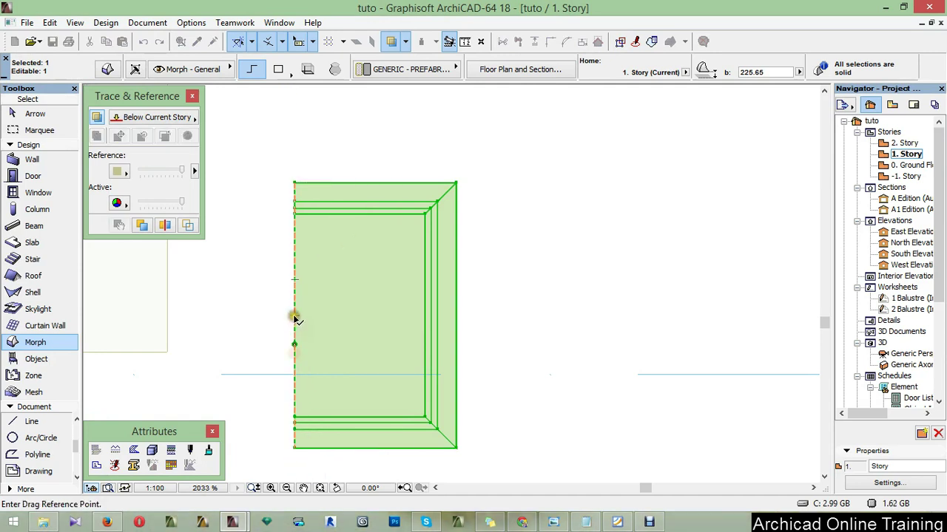
click(295, 317)
scroll(482, 344, down, 4)
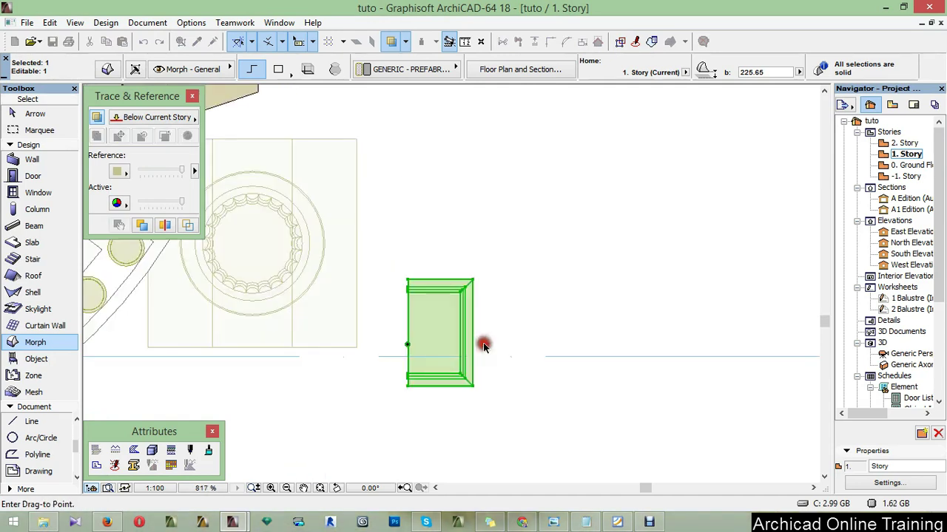
scroll(476, 338, down, 1)
scroll(370, 173, up, 4)
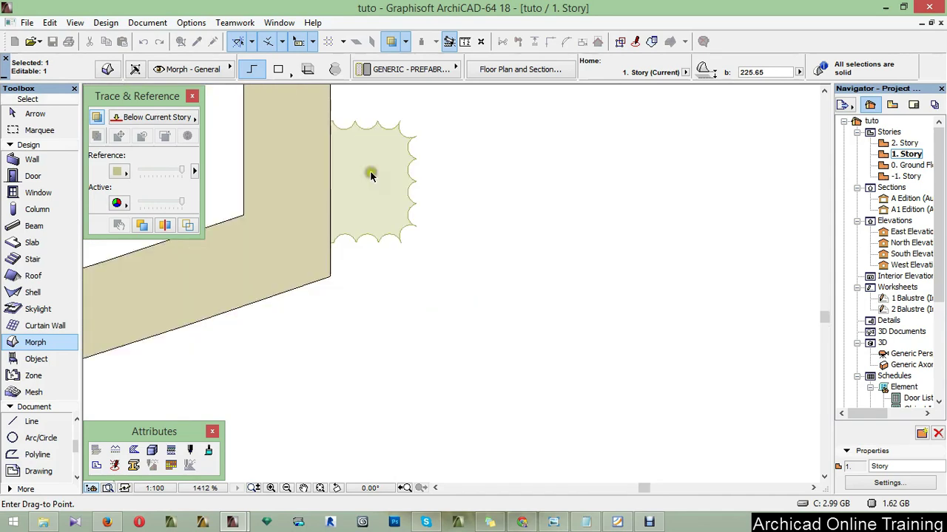
scroll(369, 172, up, 1)
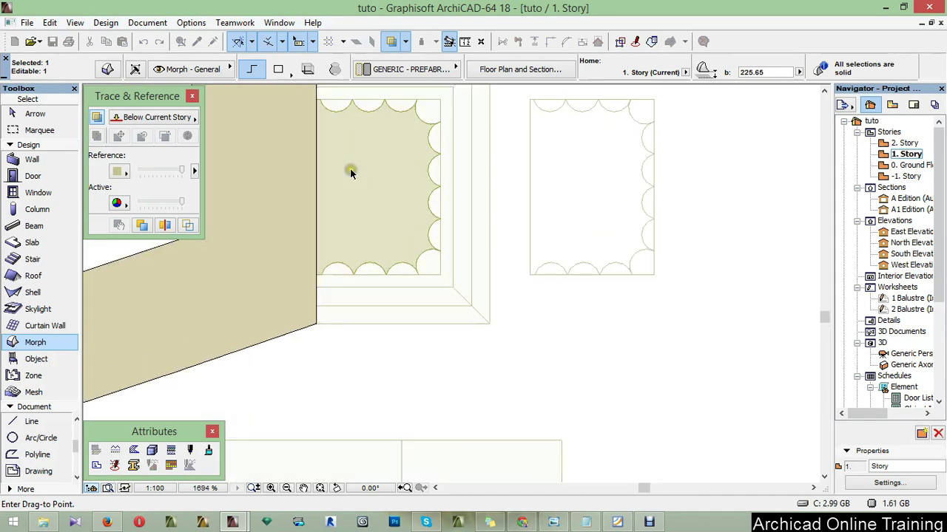
scroll(333, 219, down, 1)
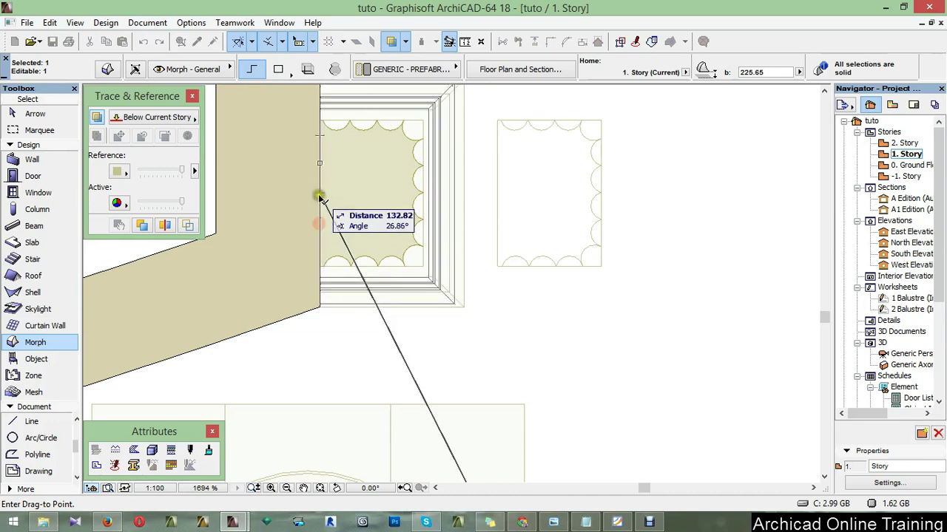
click(320, 199)
key(Escape)
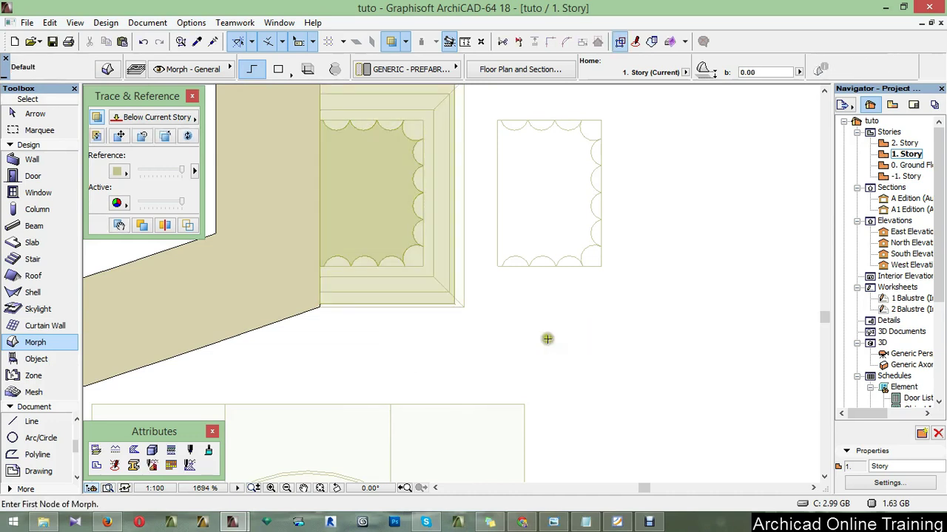
key(F3)
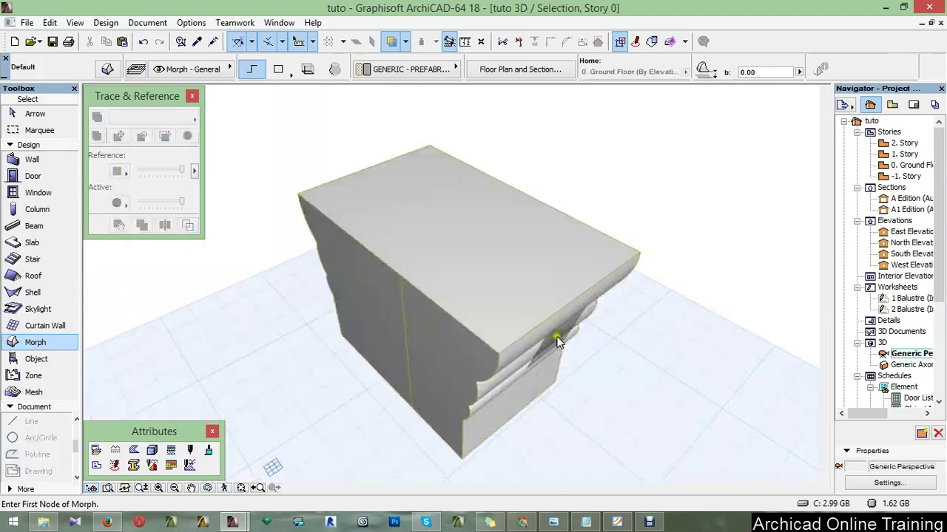
scroll(390, 316, down, 5)
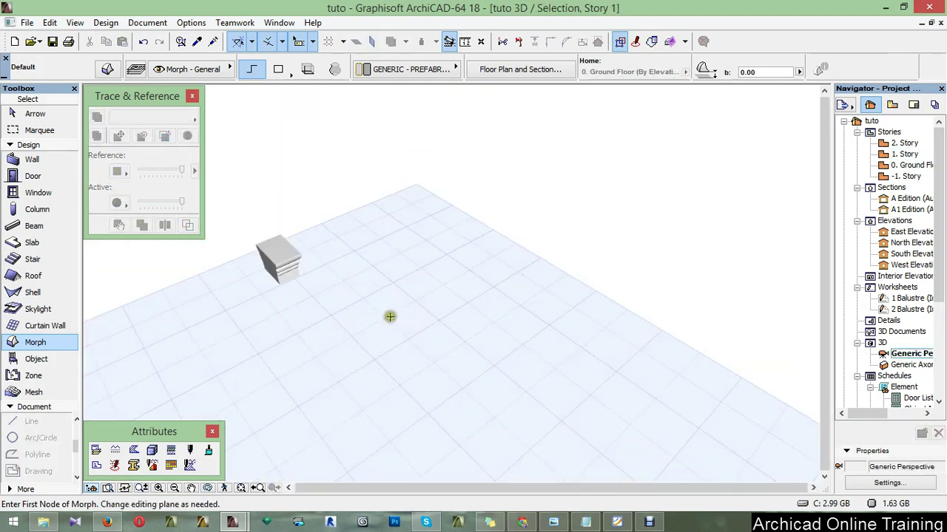
Show all elements in 3D and orbit around the fluted pilaster and wall.
scroll(388, 303, down, 2)
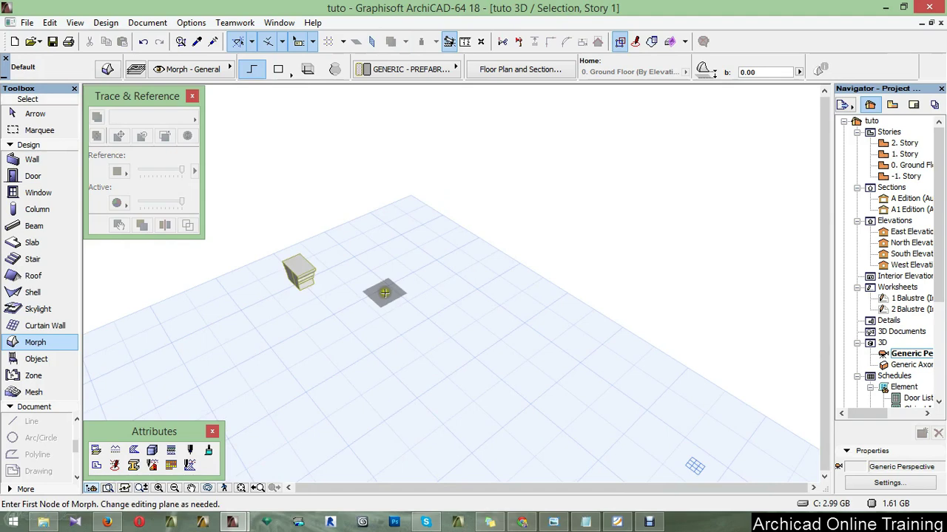
key(shift+F5)
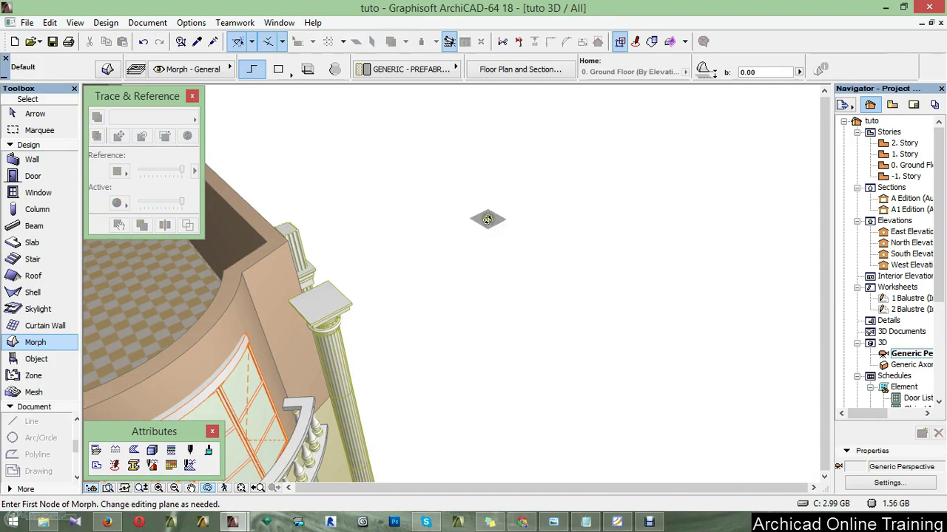
scroll(563, 249, up, 5)
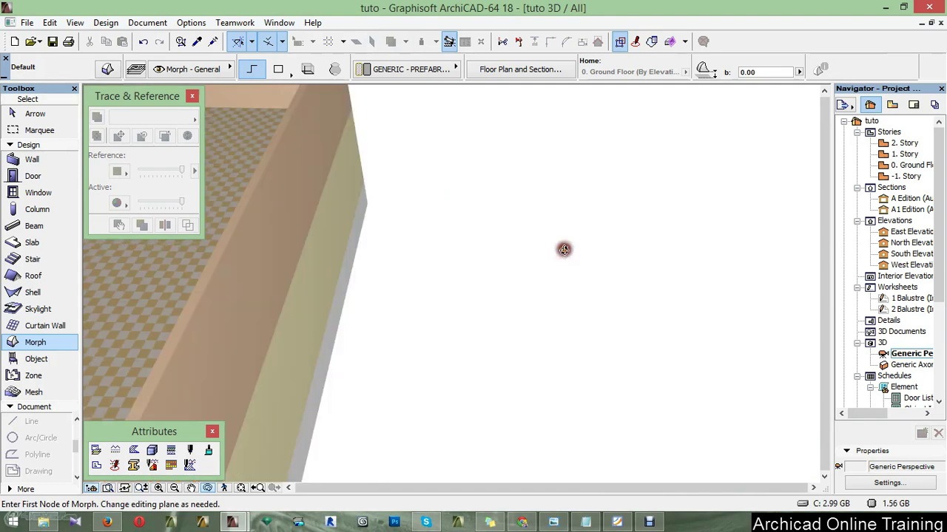
scroll(563, 249, down, 5)
scroll(362, 433, up, 2)
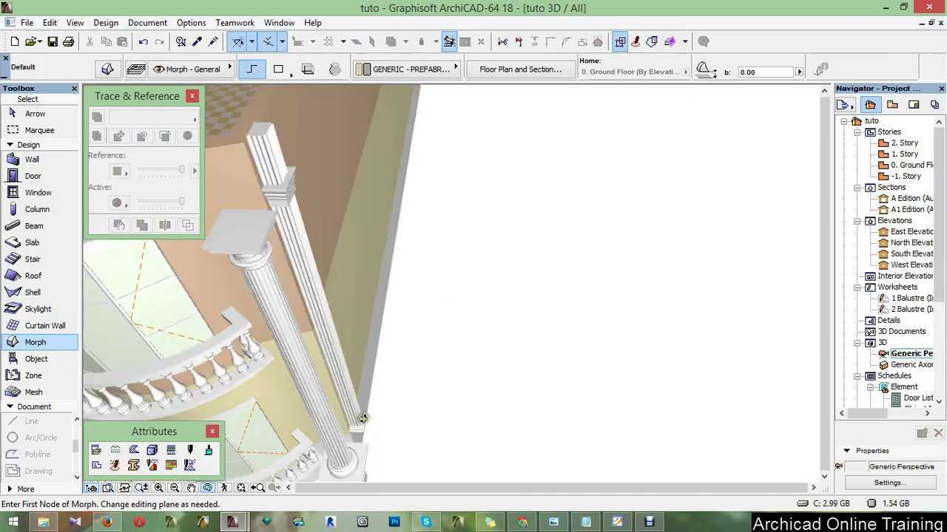
mouse_move(362, 418)
shift+middle_down()
mouse_move(574, 378)
mouse_move(530, 359)
shift+middle_up()
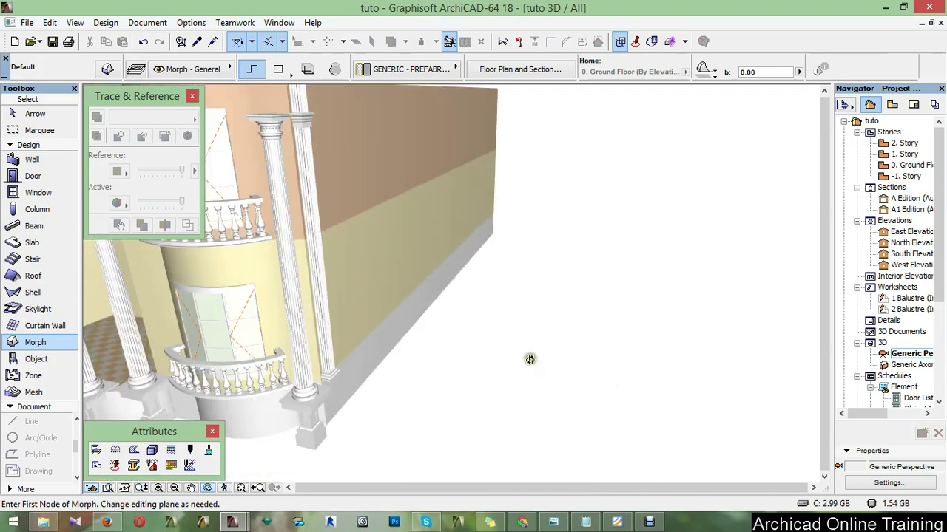
shift+middle_drag(529, 359, 347, 219)
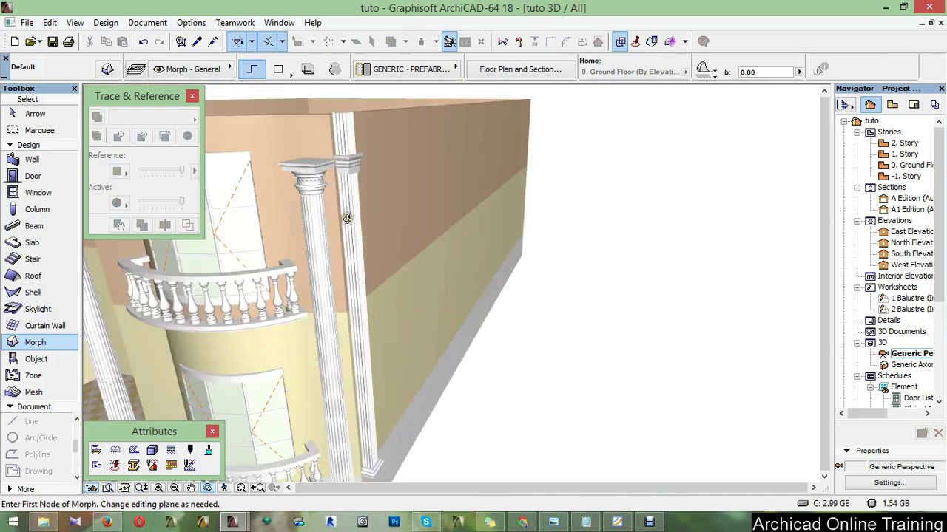
shift+middle_drag(347, 218, 324, 232)
shift+middle_drag(324, 231, 323, 234)
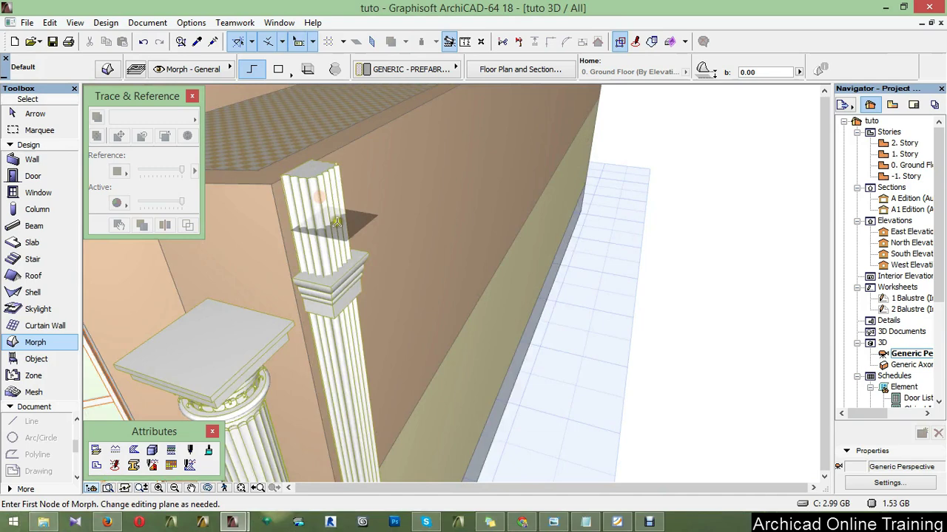
Push the pilaster's top face down to the capital's height.
click(309, 168)
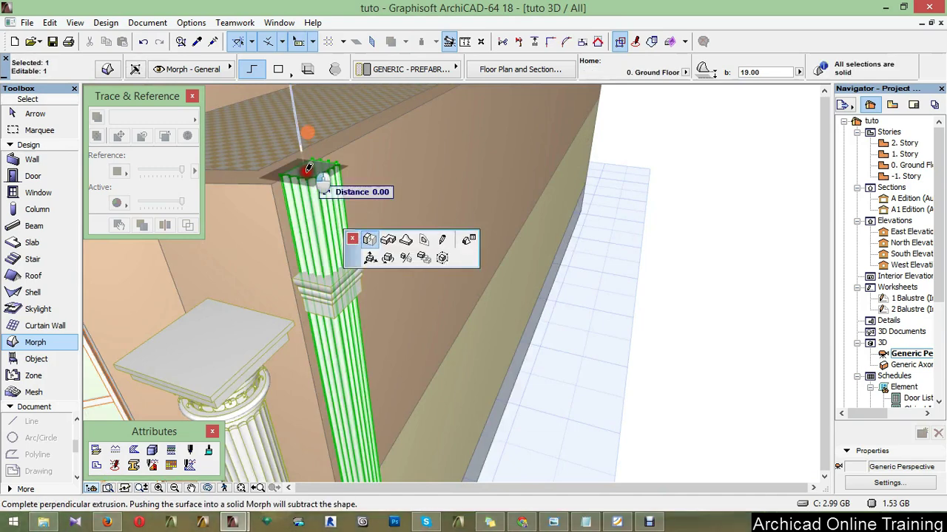
click(335, 312)
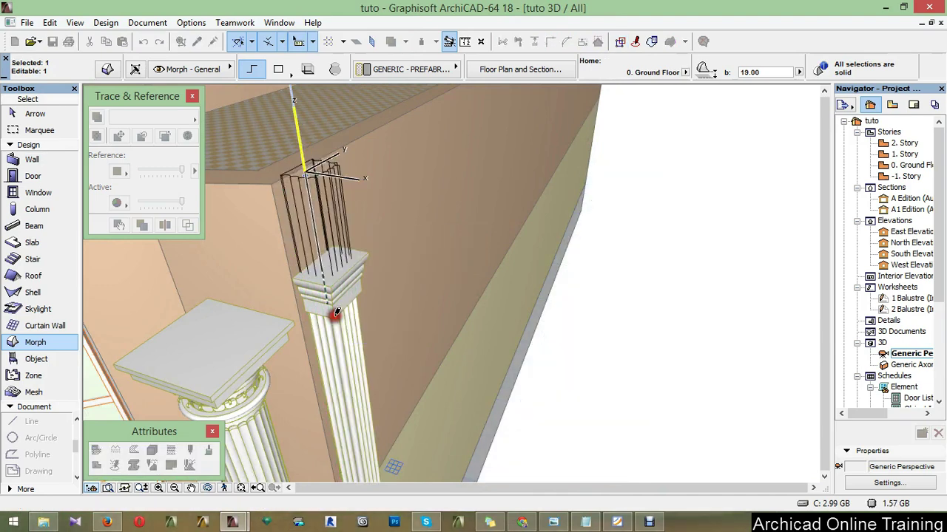
key(Escape)
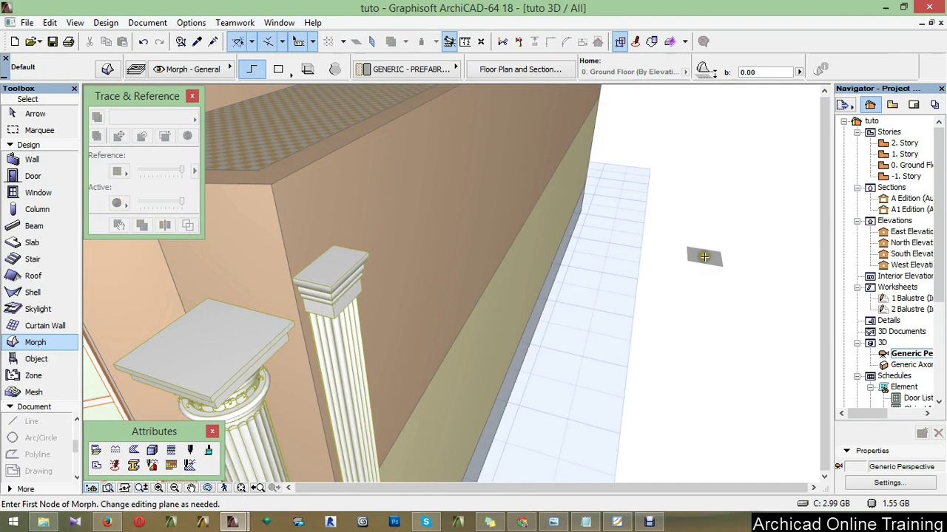
mouse_move(704, 257)
shift+middle_down()
mouse_move(434, 171)
mouse_move(418, 255)
shift+middle_up()
scroll(414, 159, down, 3)
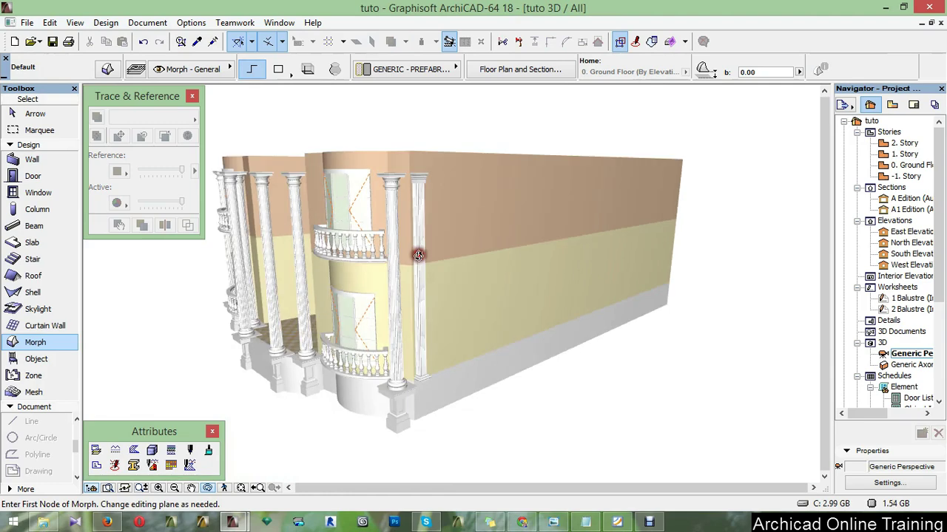
scroll(415, 244, up, 2)
scroll(413, 236, up, 3)
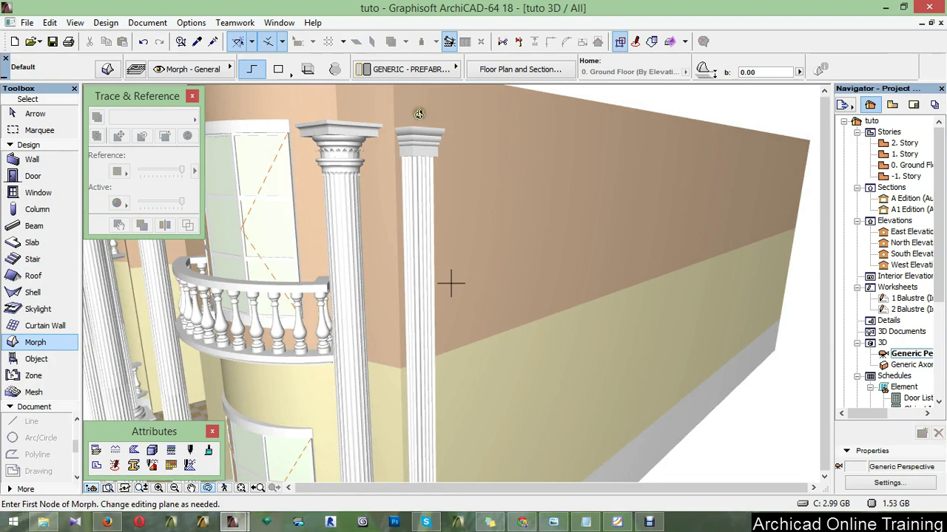
scroll(419, 113, up, 3)
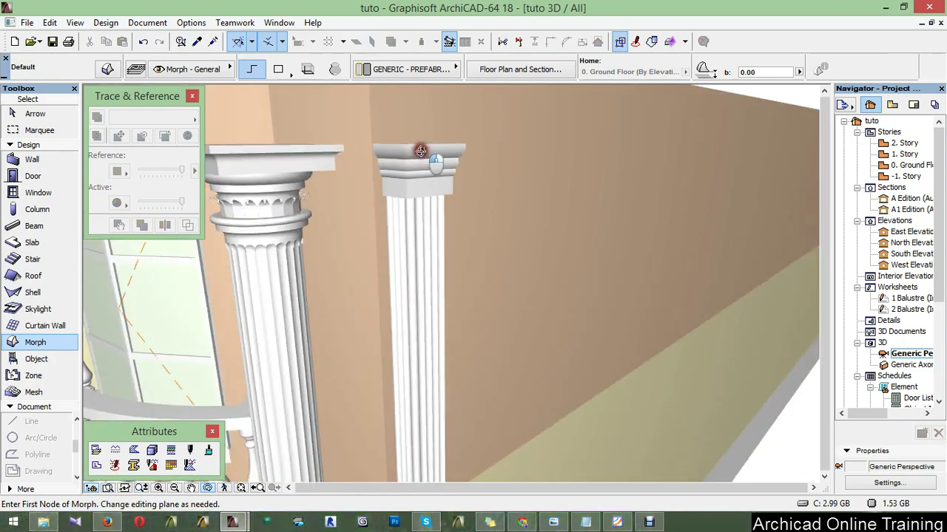
mouse_move(420, 151)
middle_down()
mouse_move(430, 95)
mouse_move(471, 184)
middle_up()
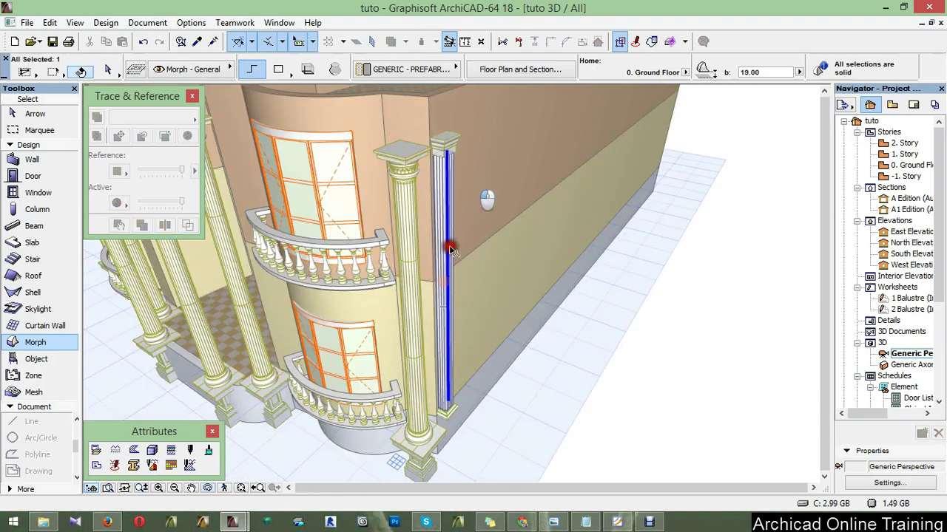
Set the pilaster shaft's Override Surface to Paint - column in Morph Selection Settings.
click(451, 250)
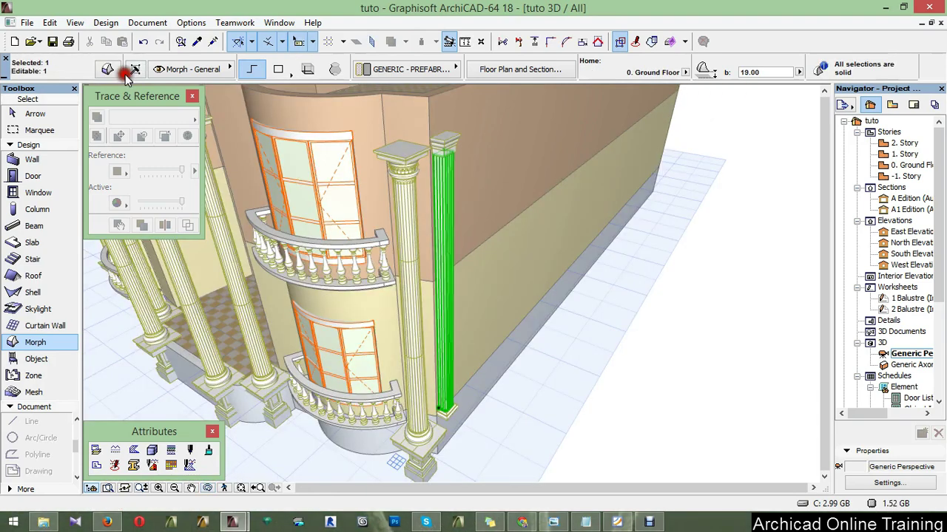
click(124, 76)
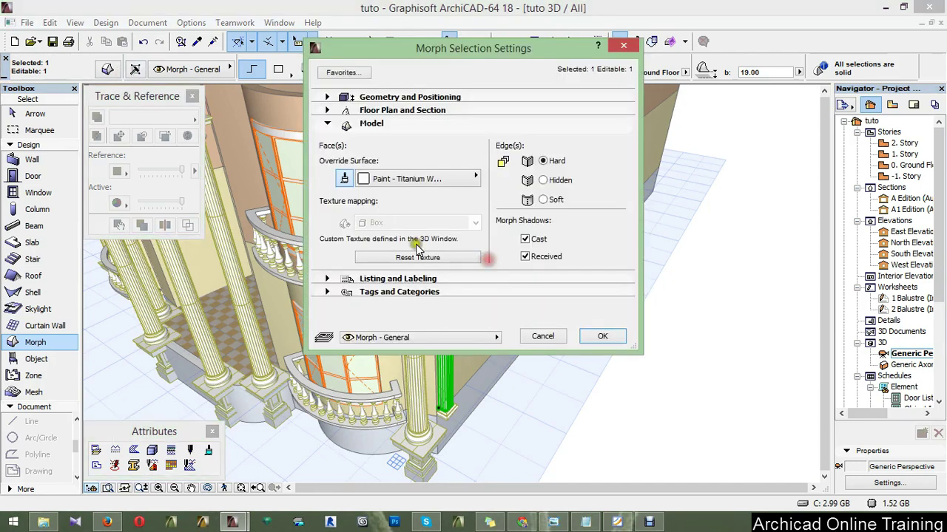
click(435, 179)
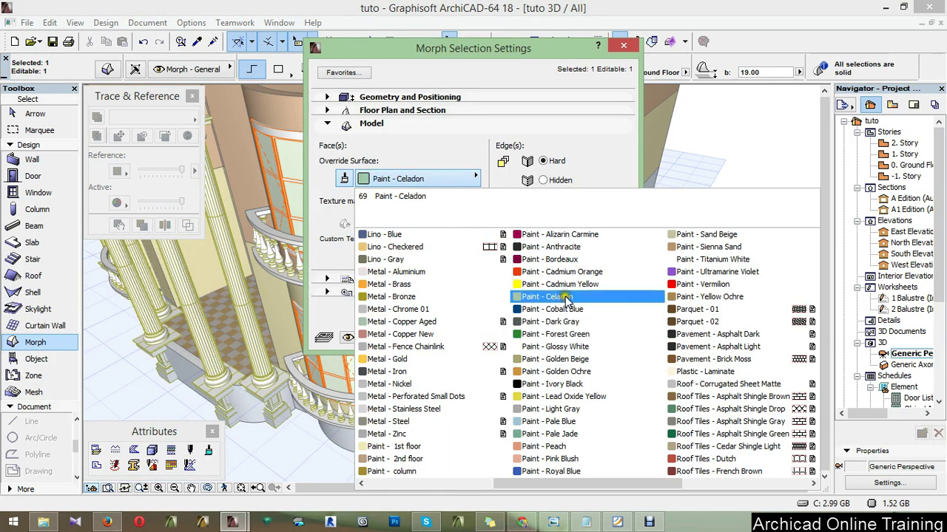
click(429, 479)
click(607, 334)
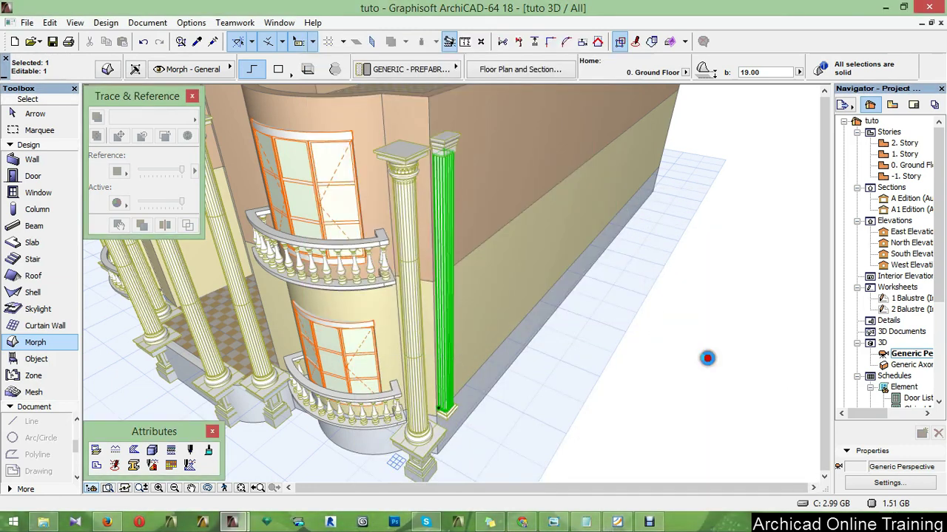
click(707, 358)
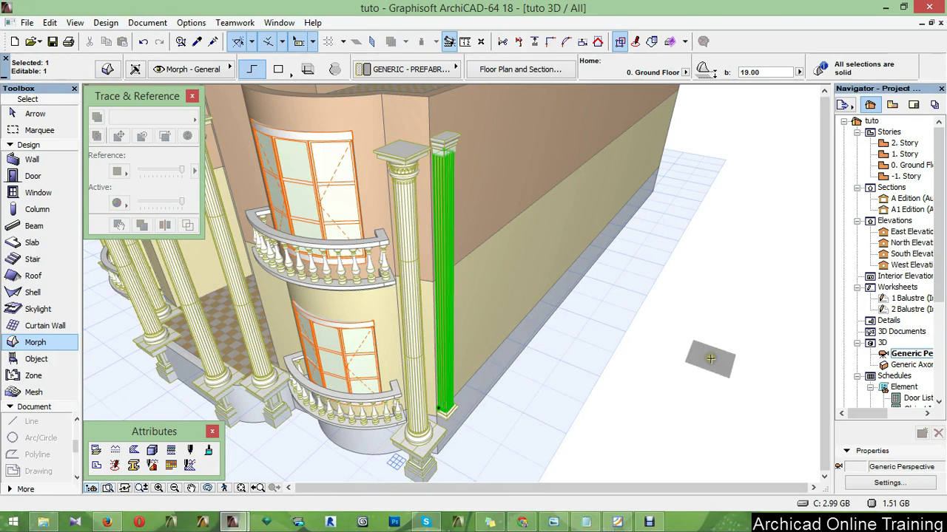
Group the pilaster shaft with its Morph capital using Edit > Grouping, then go to 1. Story.
key(Escape)
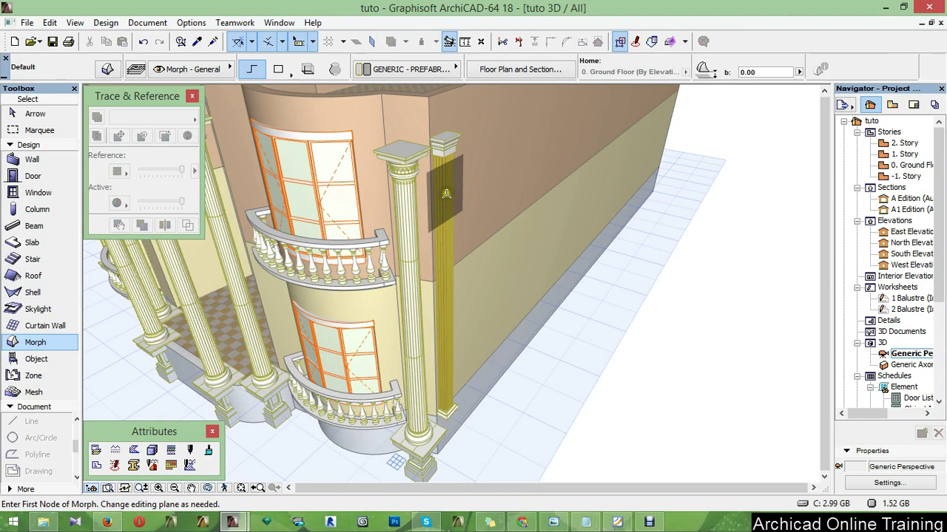
shift+click(446, 193)
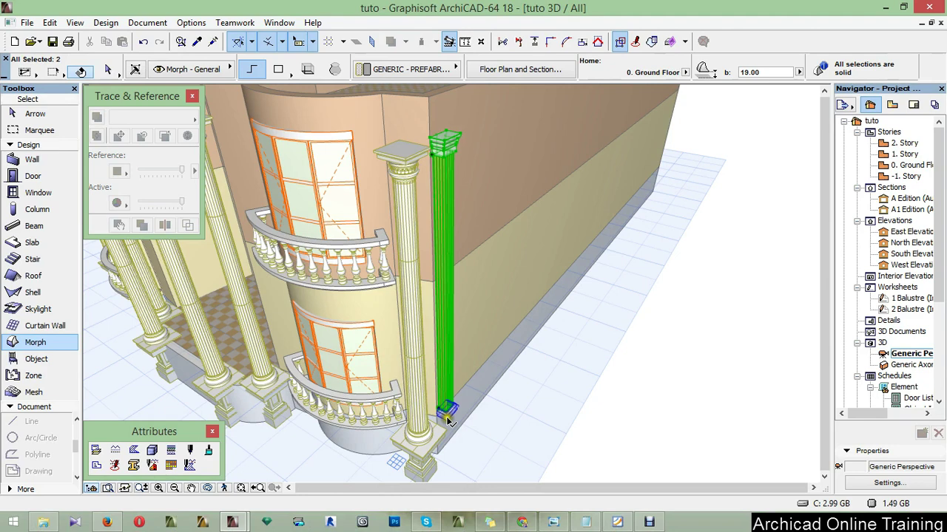
click(49, 22)
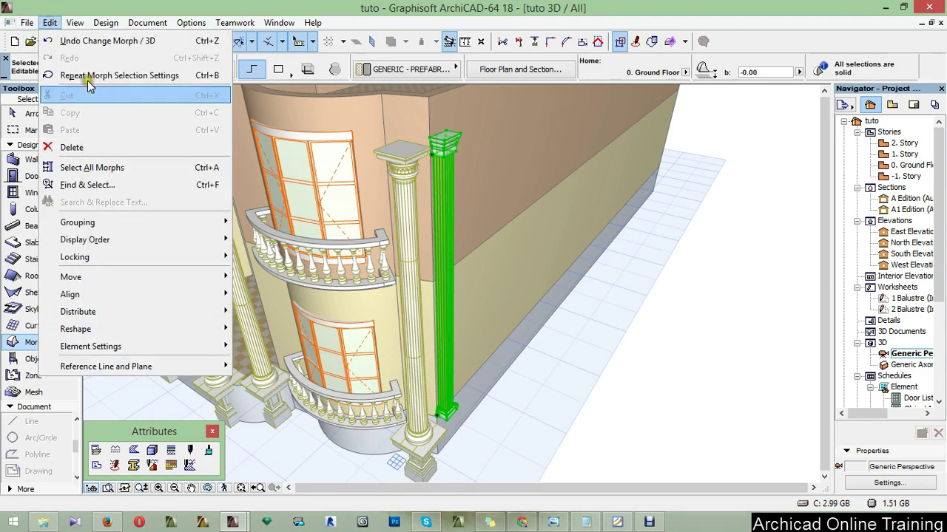
mouse_move(77, 222)
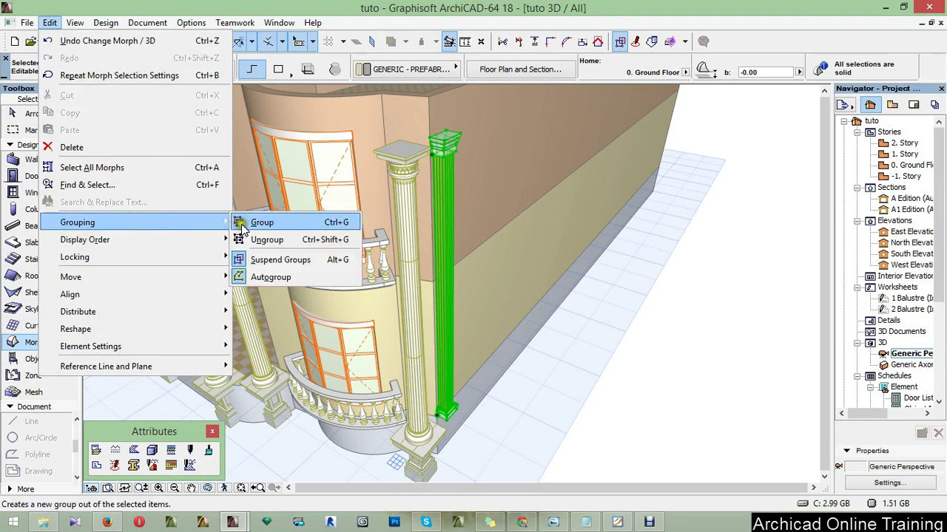
click(242, 227)
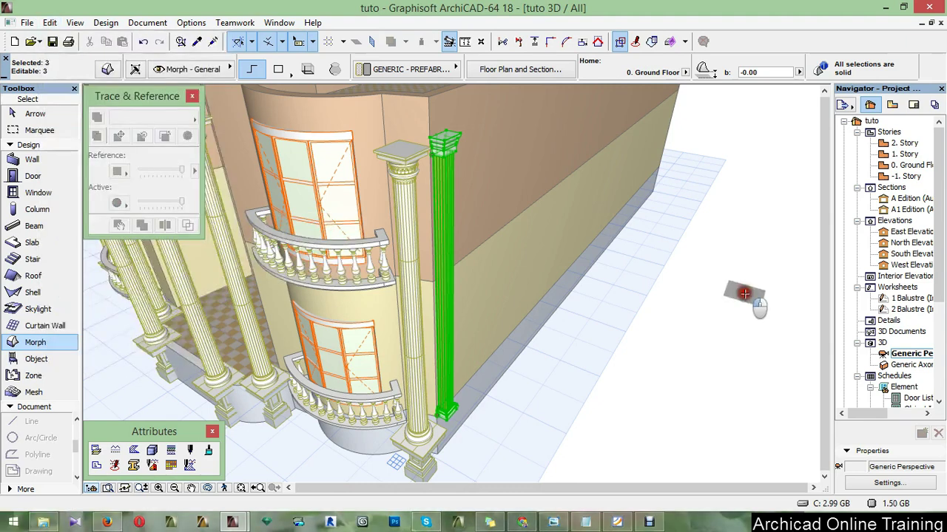
click(744, 294)
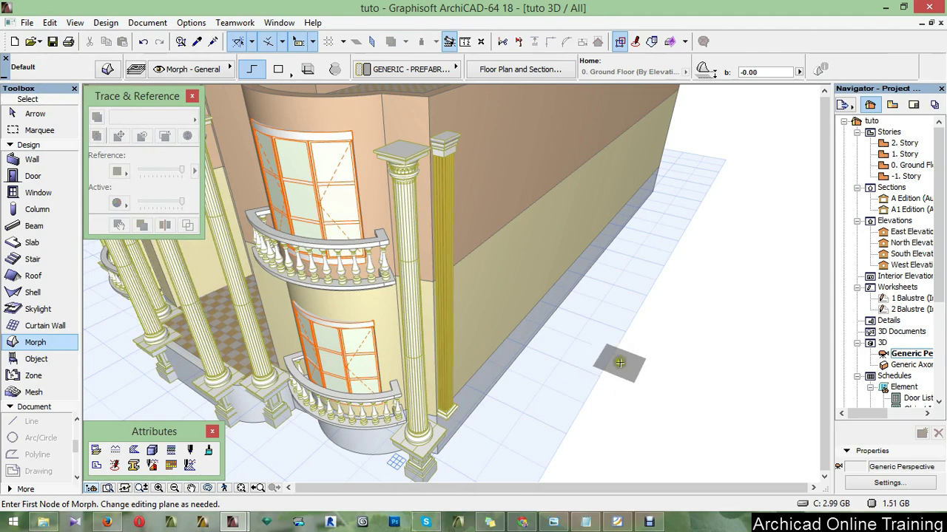
key(F2)
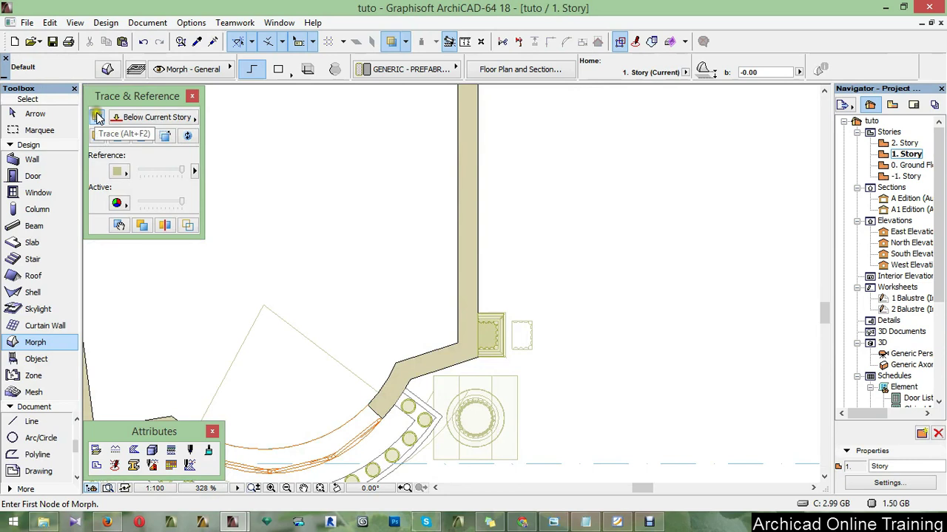
Turn off Trace and open the 0. Ground Floor plan.
click(97, 118)
click(915, 166)
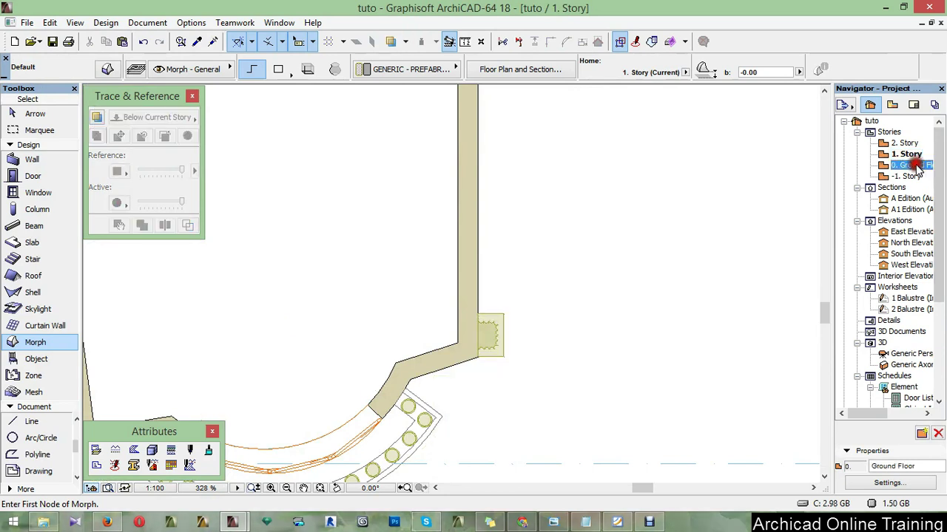
double_click(917, 166)
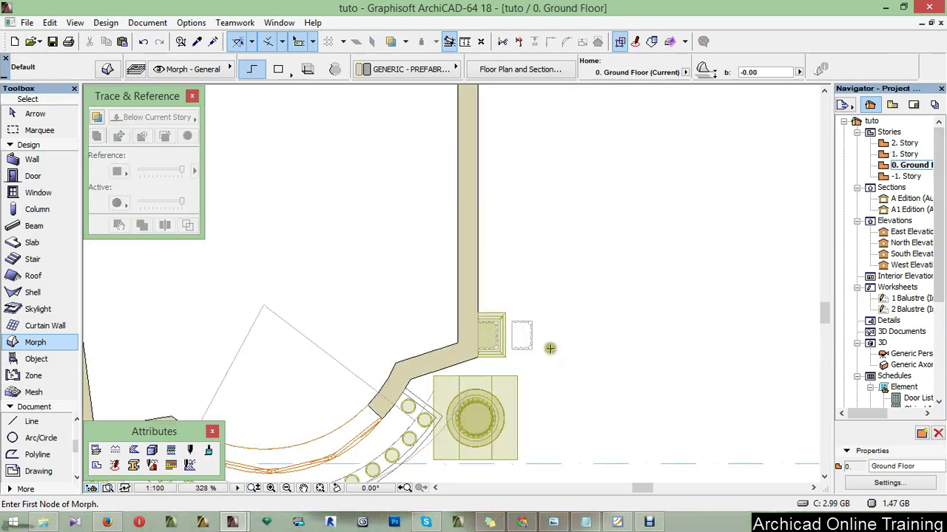
scroll(529, 347, up, 5)
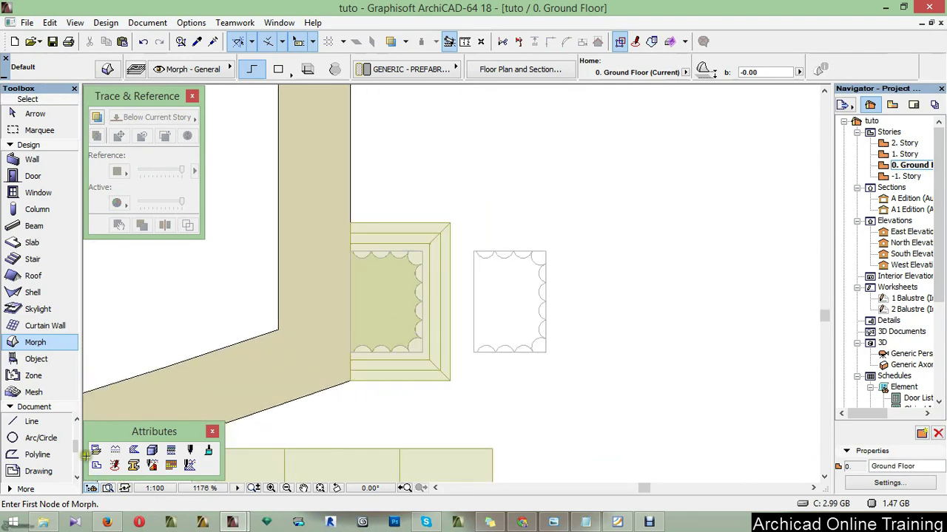
Select the loose scalloped outline beside the pilaster and delete it.
click(27, 423)
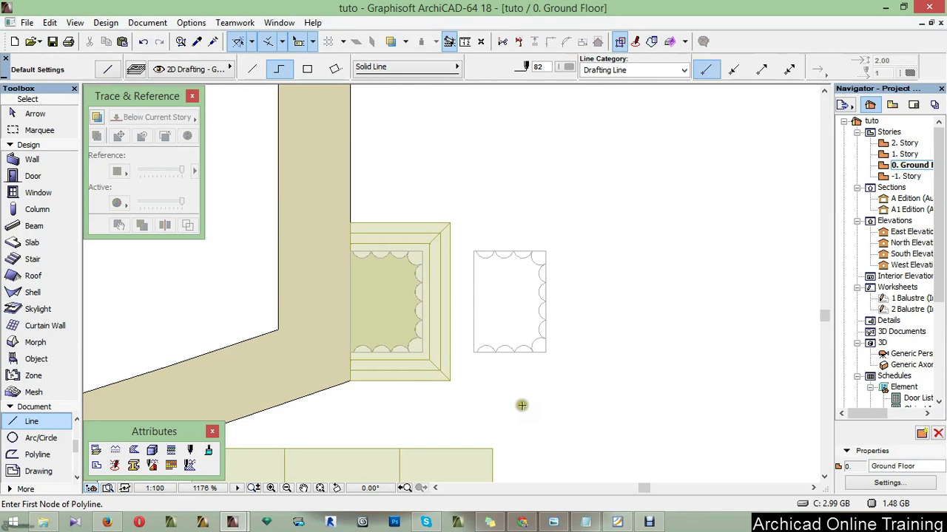
drag(469, 232, 572, 383)
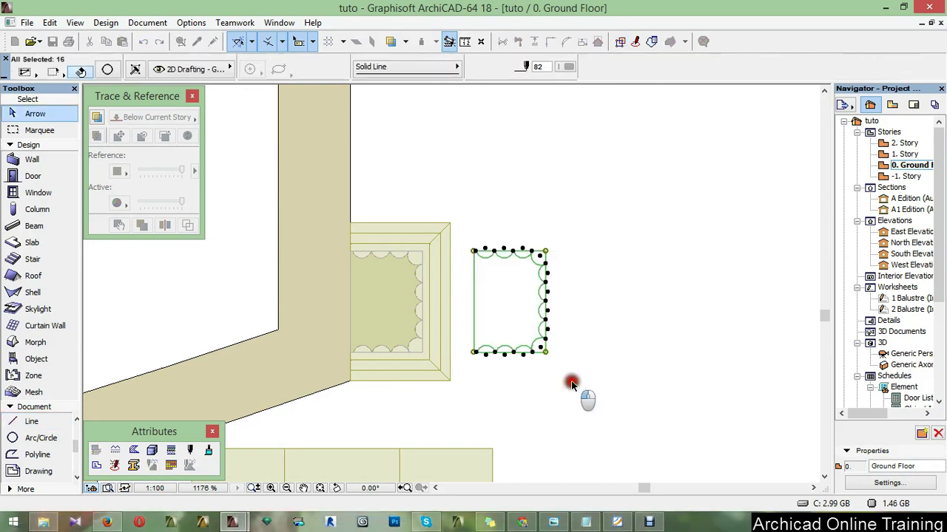
key(Delete)
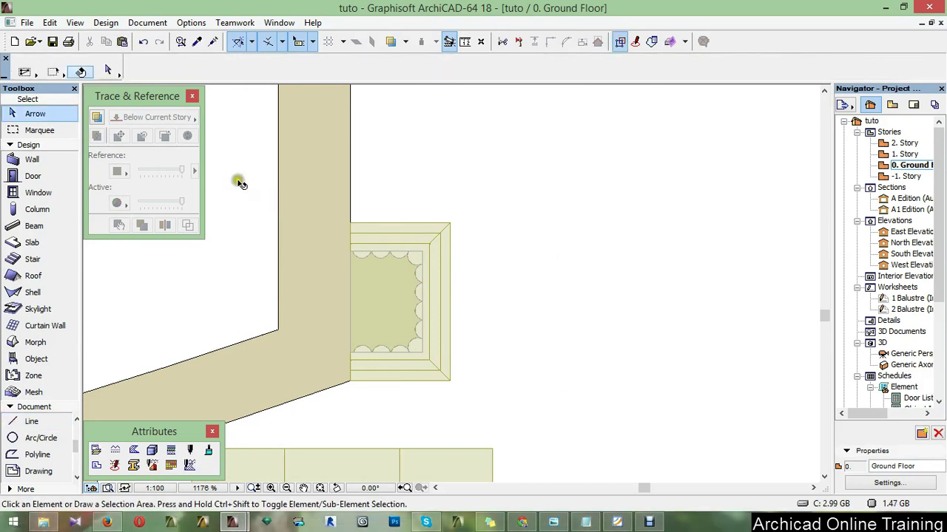
click(38, 438)
click(534, 351)
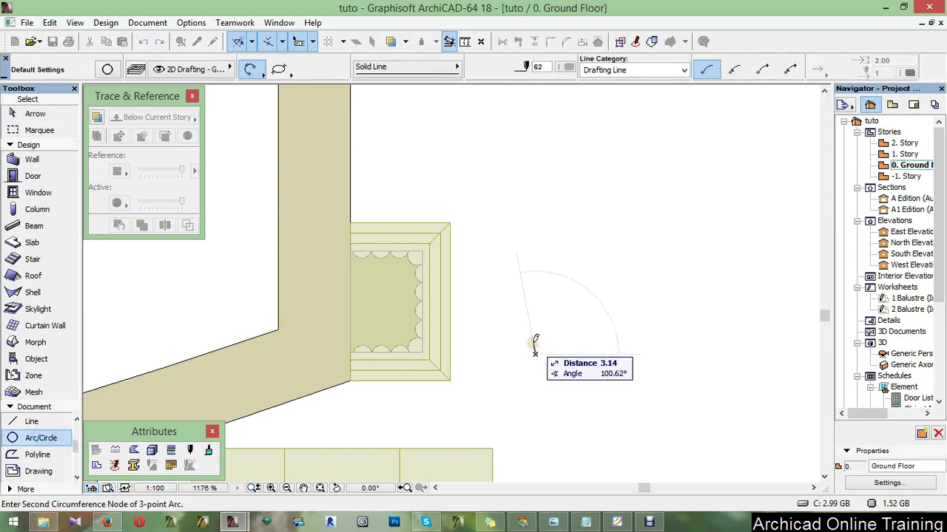
key(Escape)
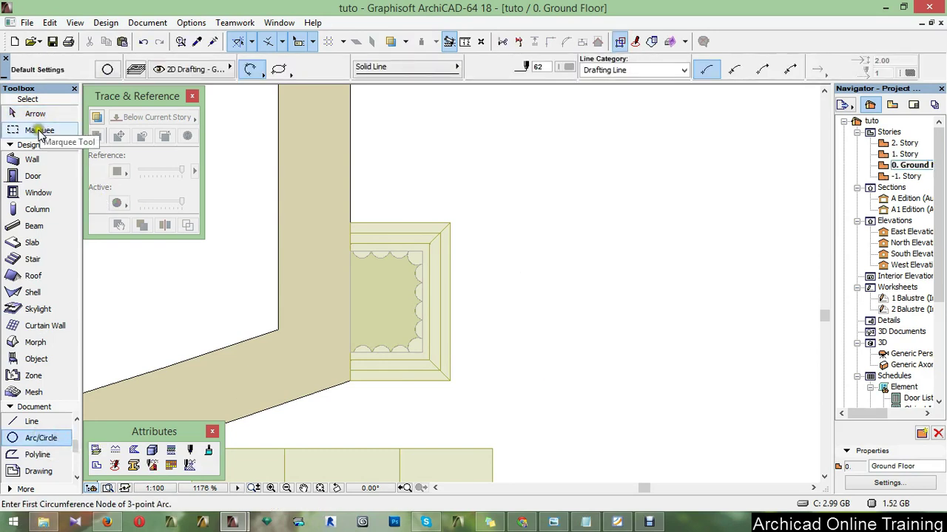
Enclose the pilaster and wall corner in a marquee and select the arcs and lines inside.
click(39, 130)
click(259, 183)
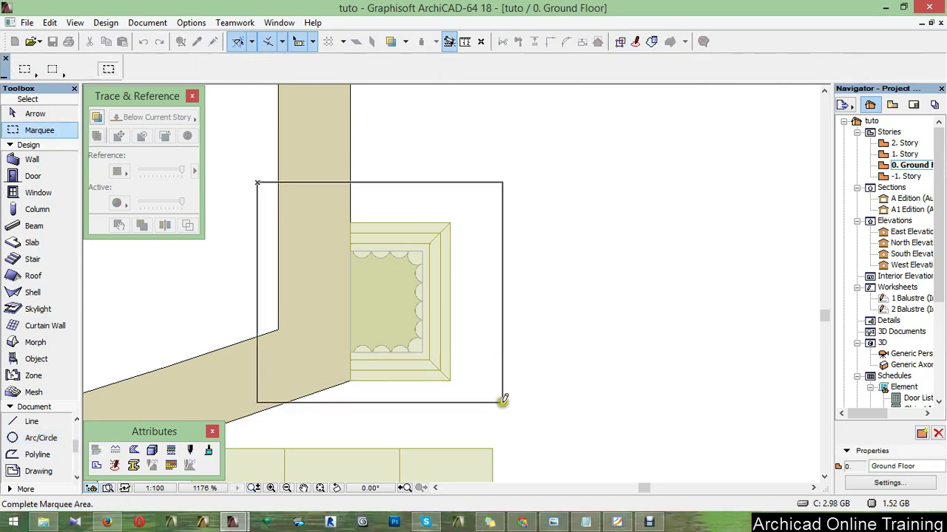
click(503, 404)
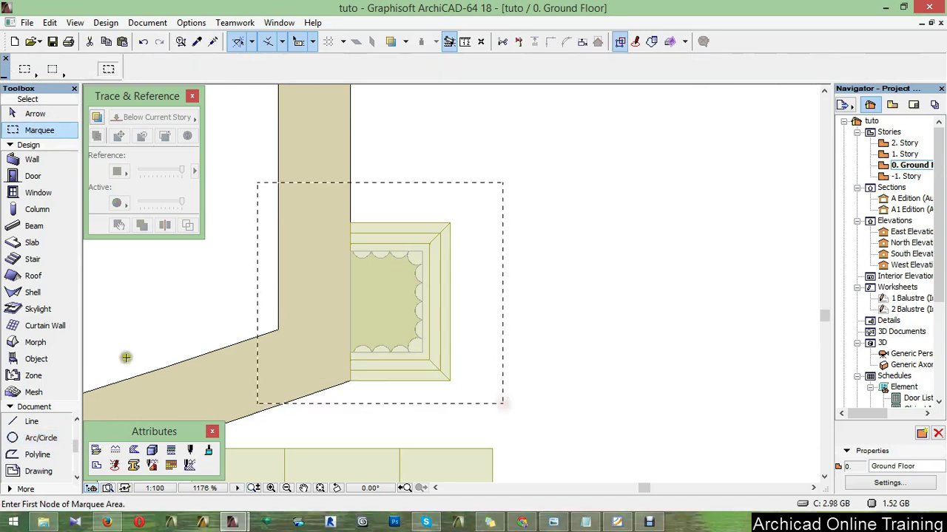
click(41, 438)
key(ctrl+a)
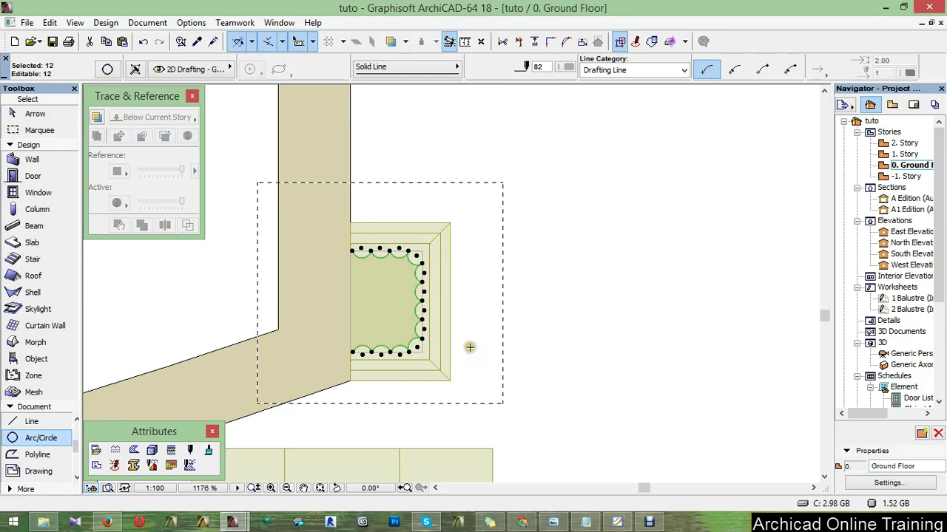
key(Escape)
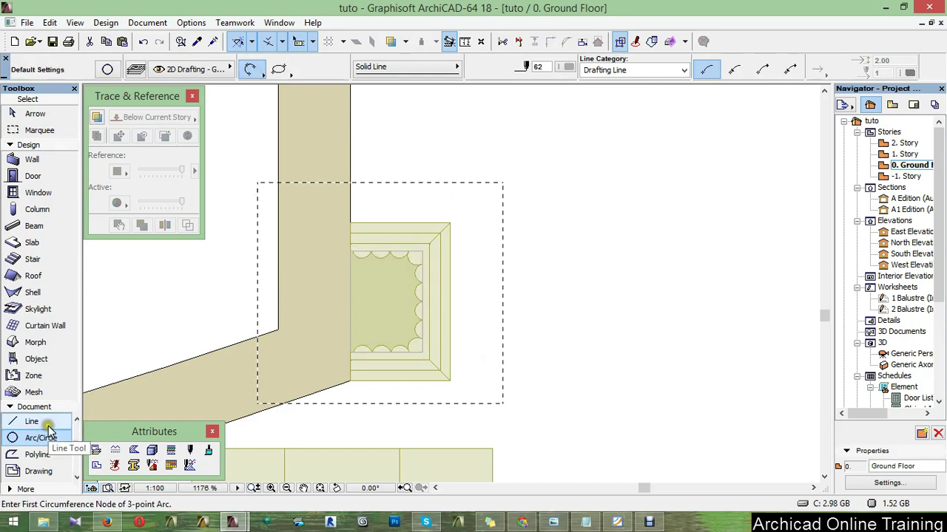
click(31, 421)
key(ctrl+a)
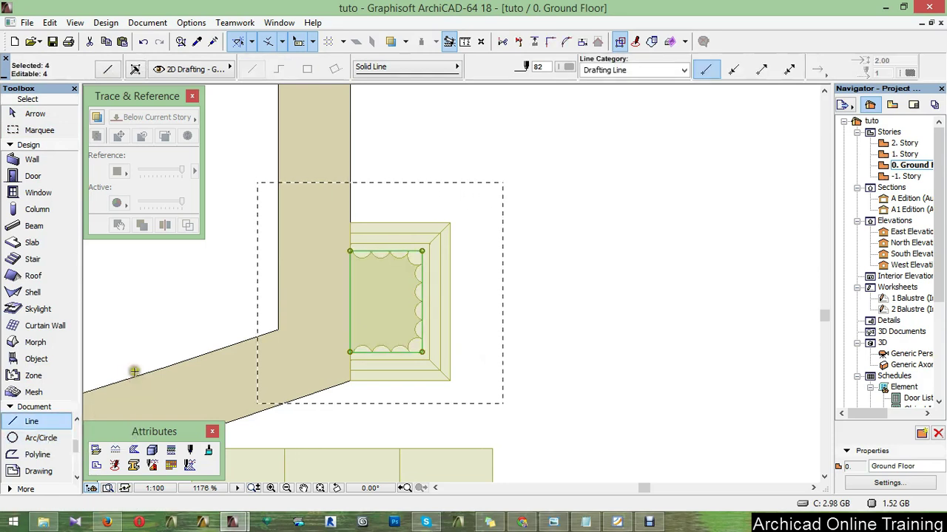
key(Escape)
key(Escape)
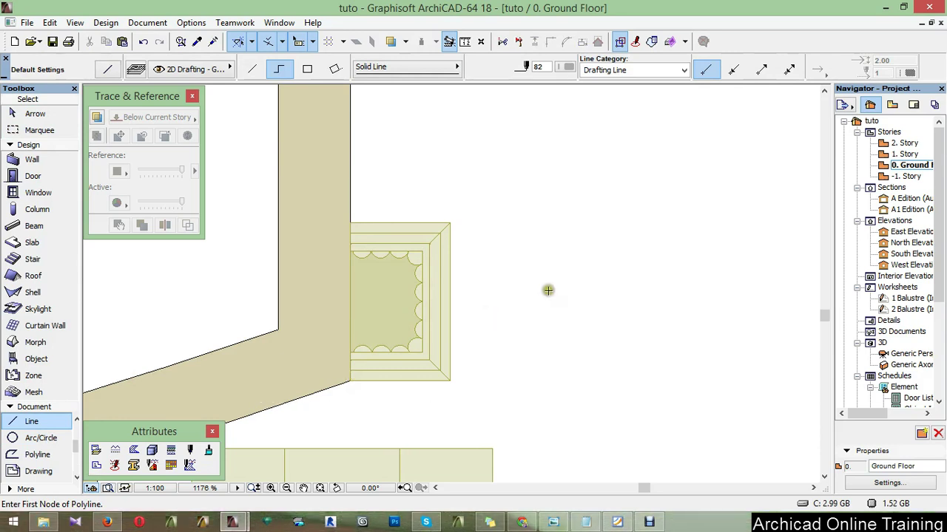
scroll(403, 378, down, 3)
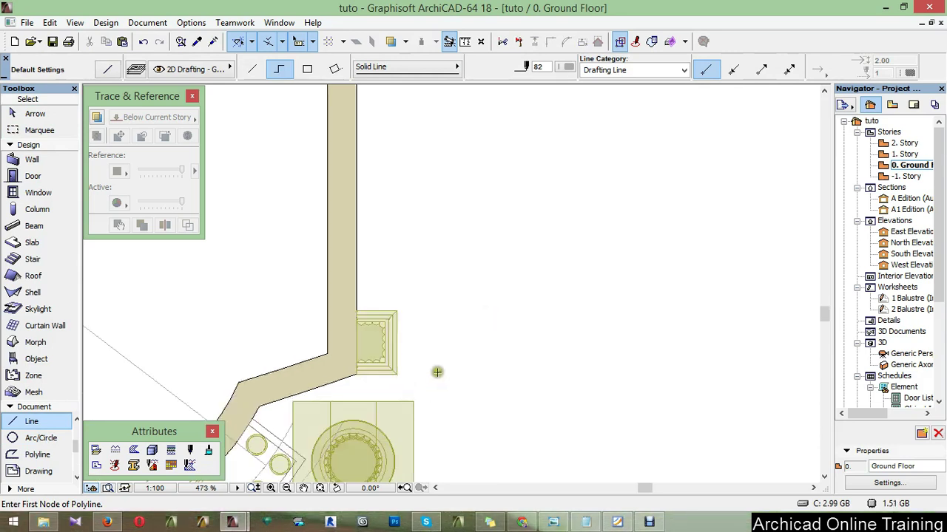
scroll(397, 378, down, 2)
click(398, 372)
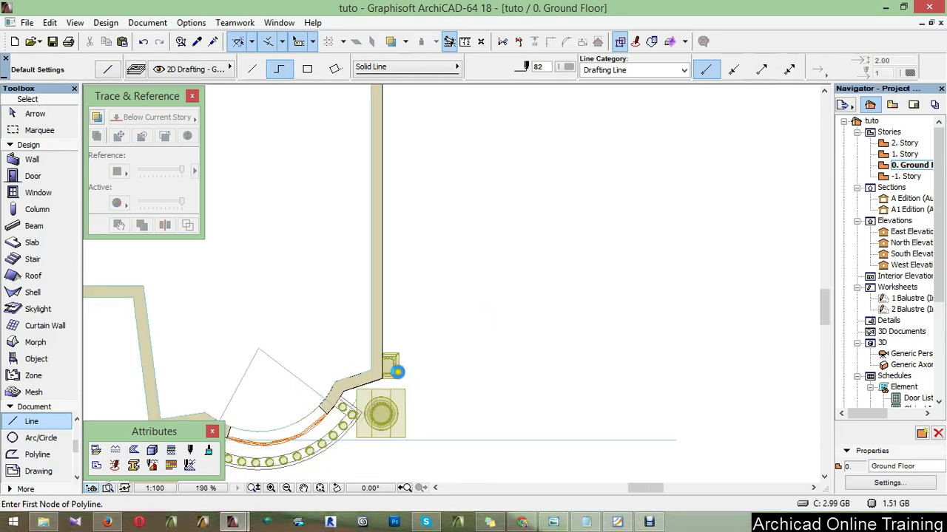
scroll(397, 318, up, 3)
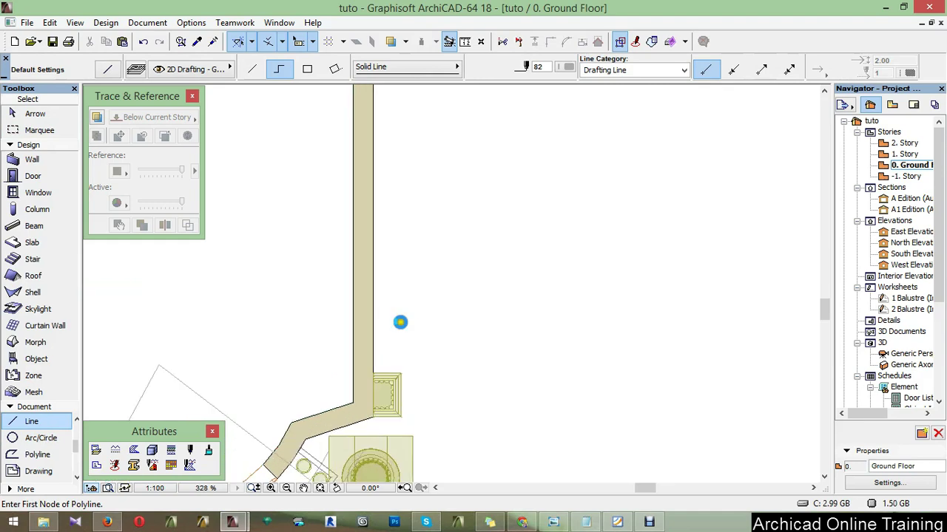